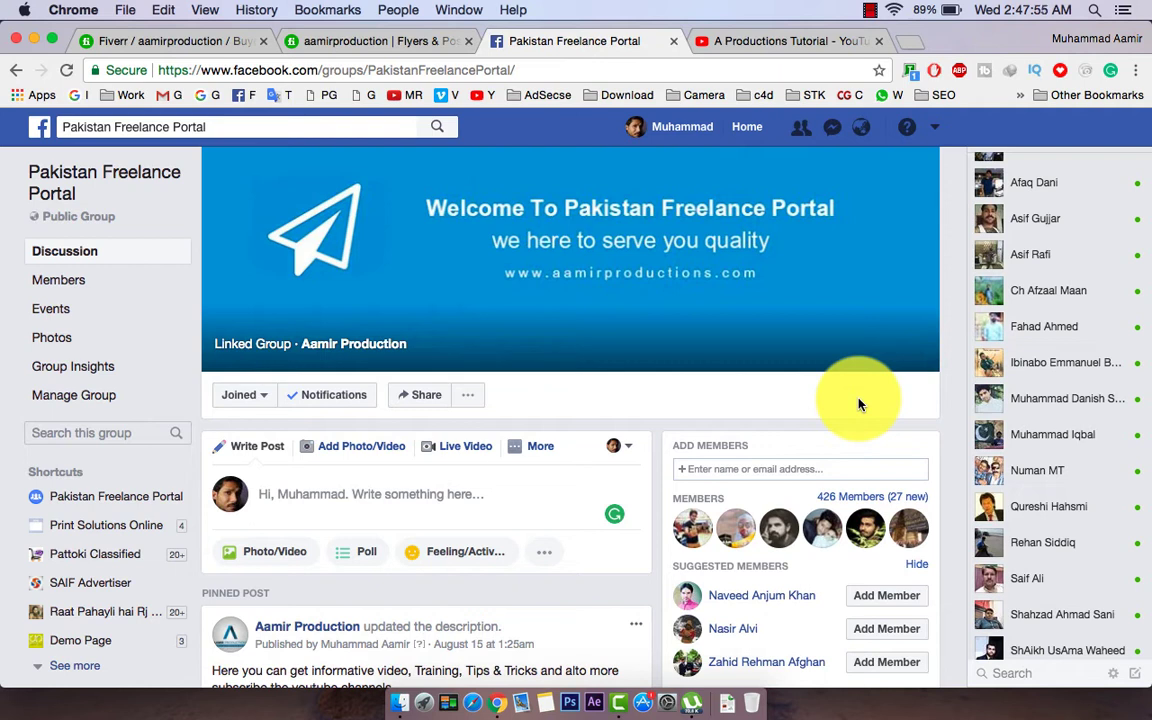
Switch from the Facebook freelance group to the A Productions Tutorial YouTube channel tab
left_click(796, 42)
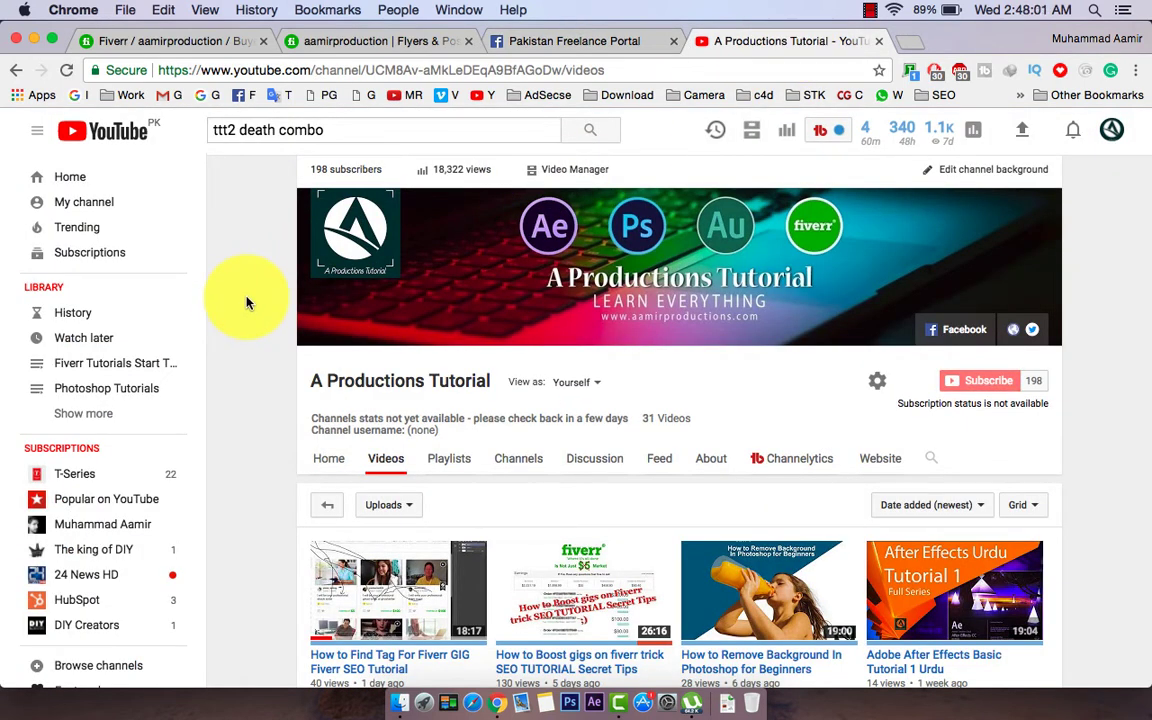
Switch from YouTube to the Fiverr seller profile tab listing its active gigs
left_click(448, 44)
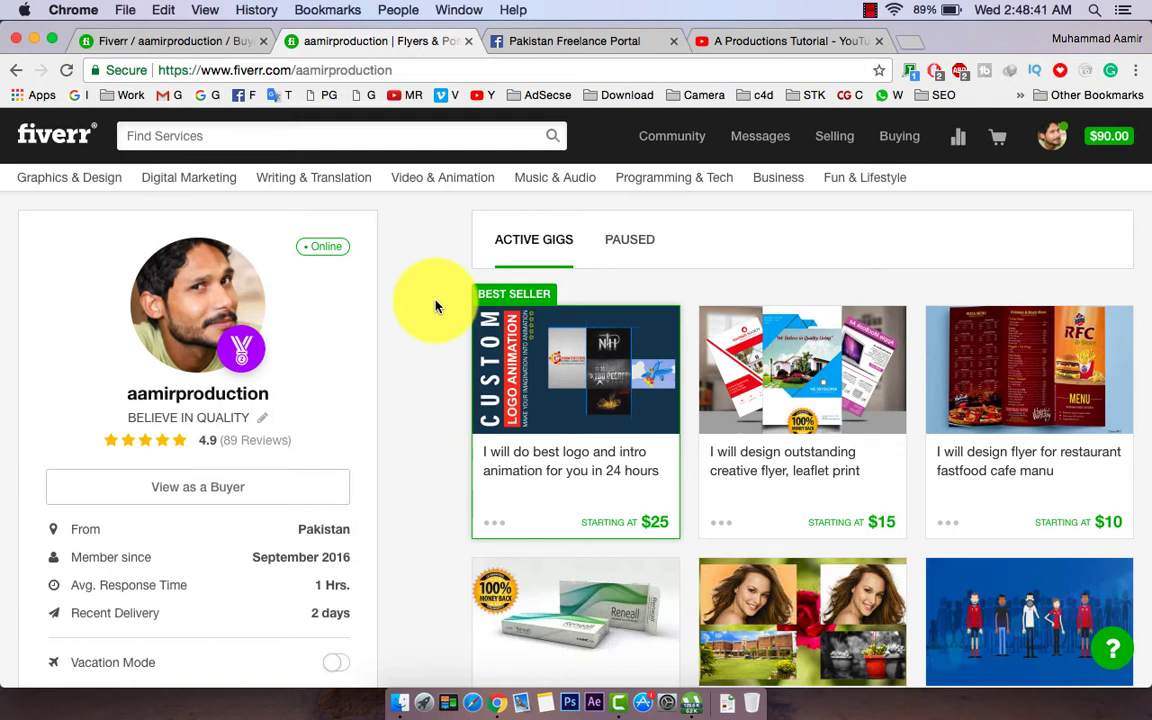
mouse_move(198, 304)
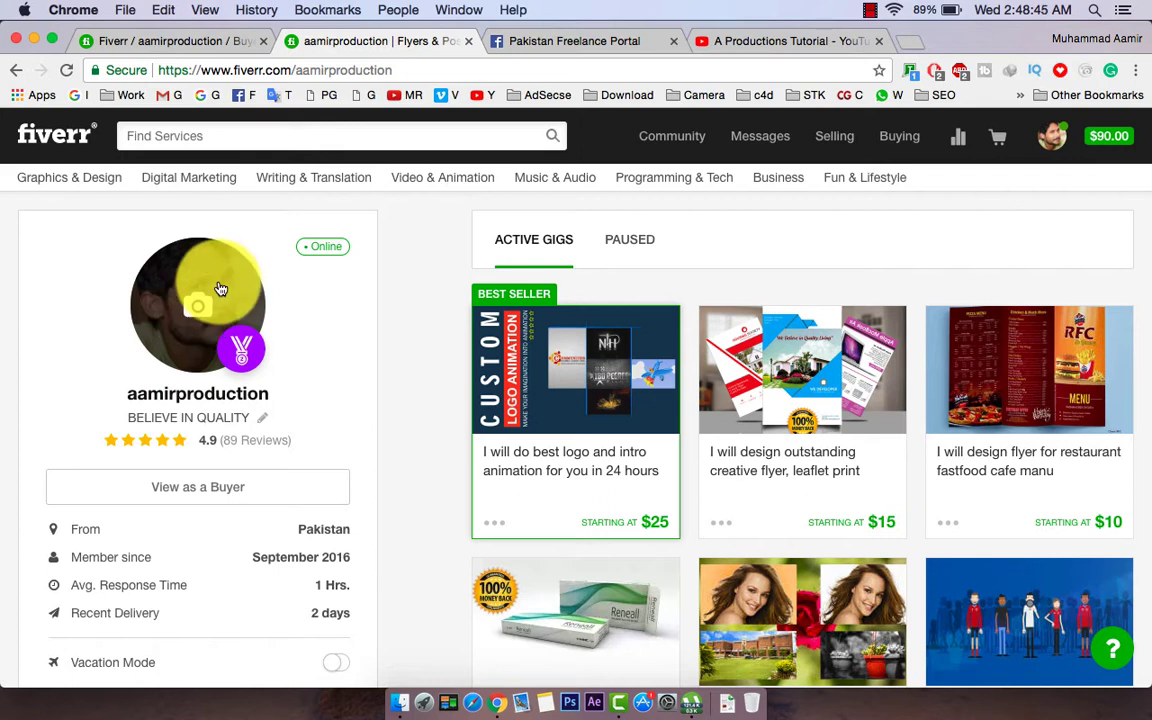
left_click(1063, 143)
left_click(988, 177)
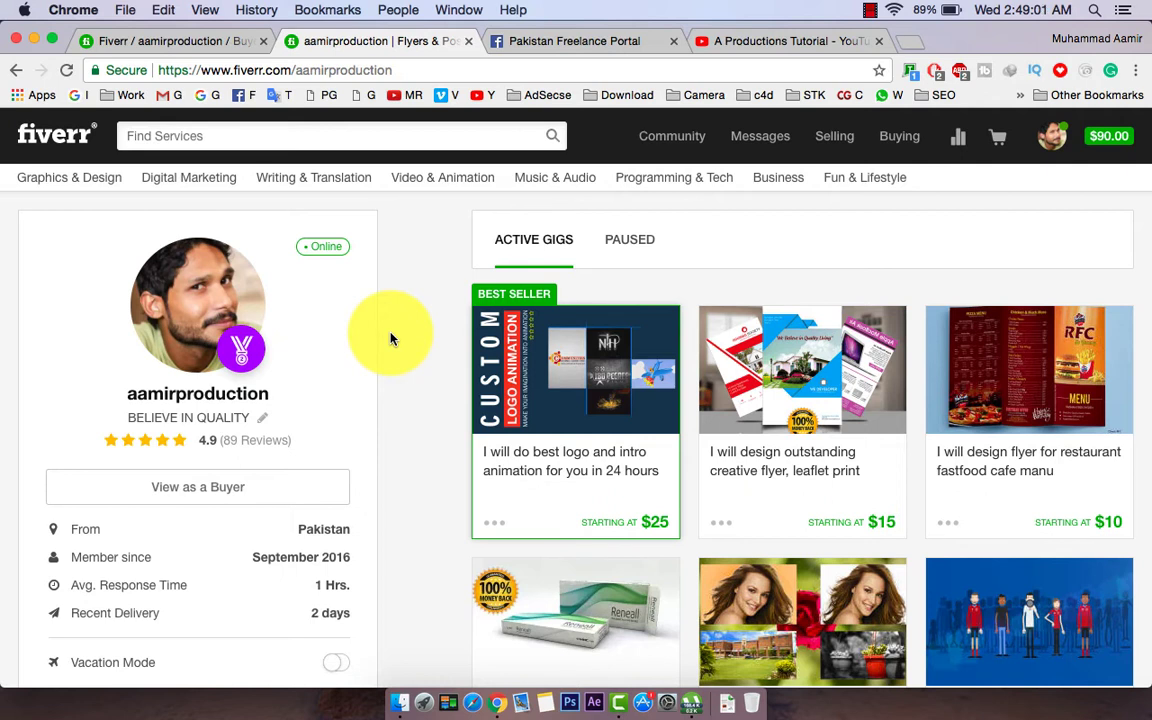
scroll(391, 265, "down", 2)
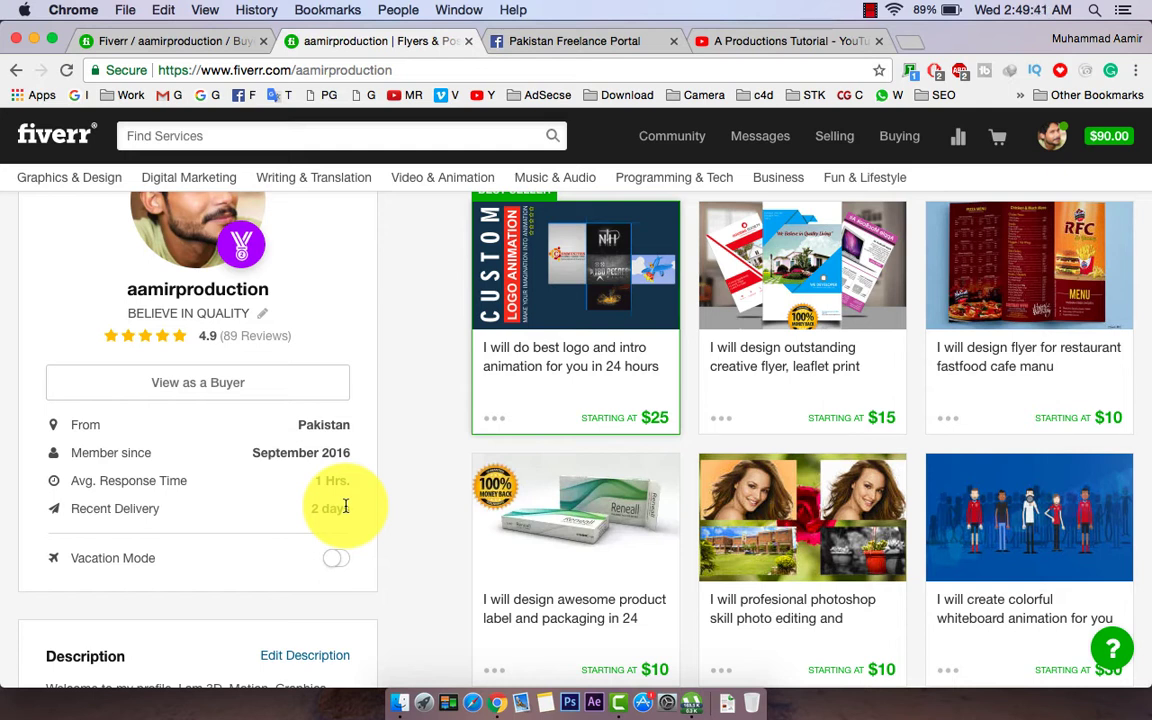
scroll(422, 566, "down", 1)
scroll(422, 566, "down", 3)
scroll(422, 560, "down", 3)
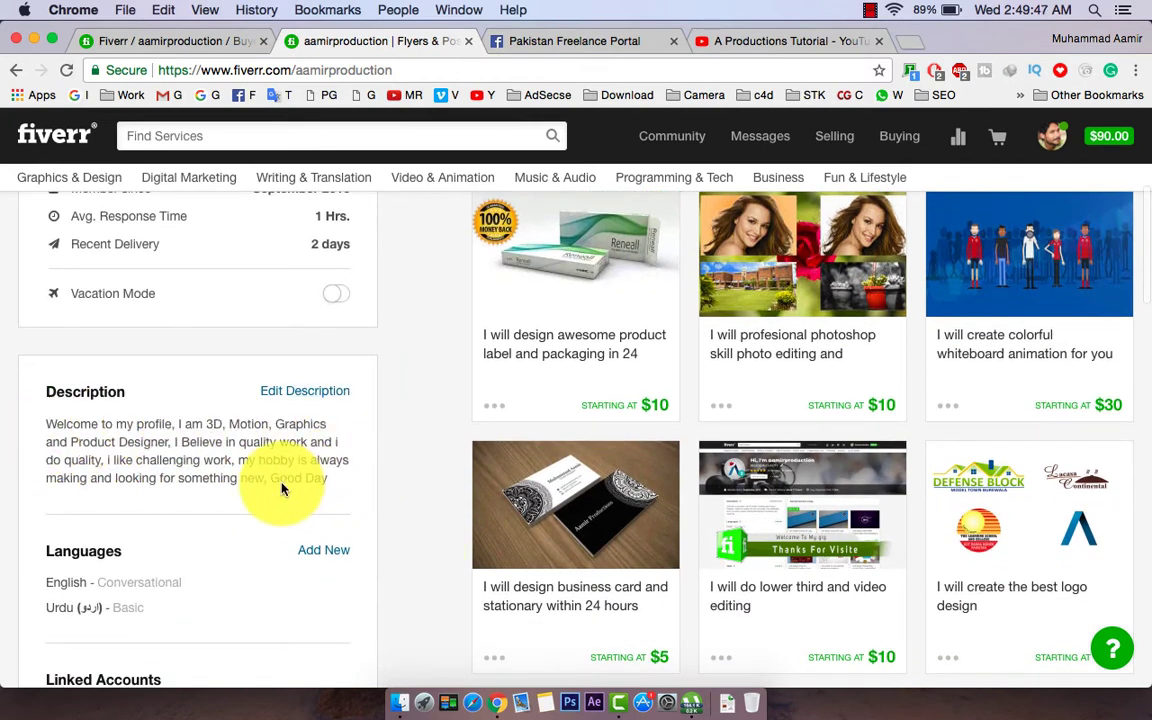
left_click(337, 395)
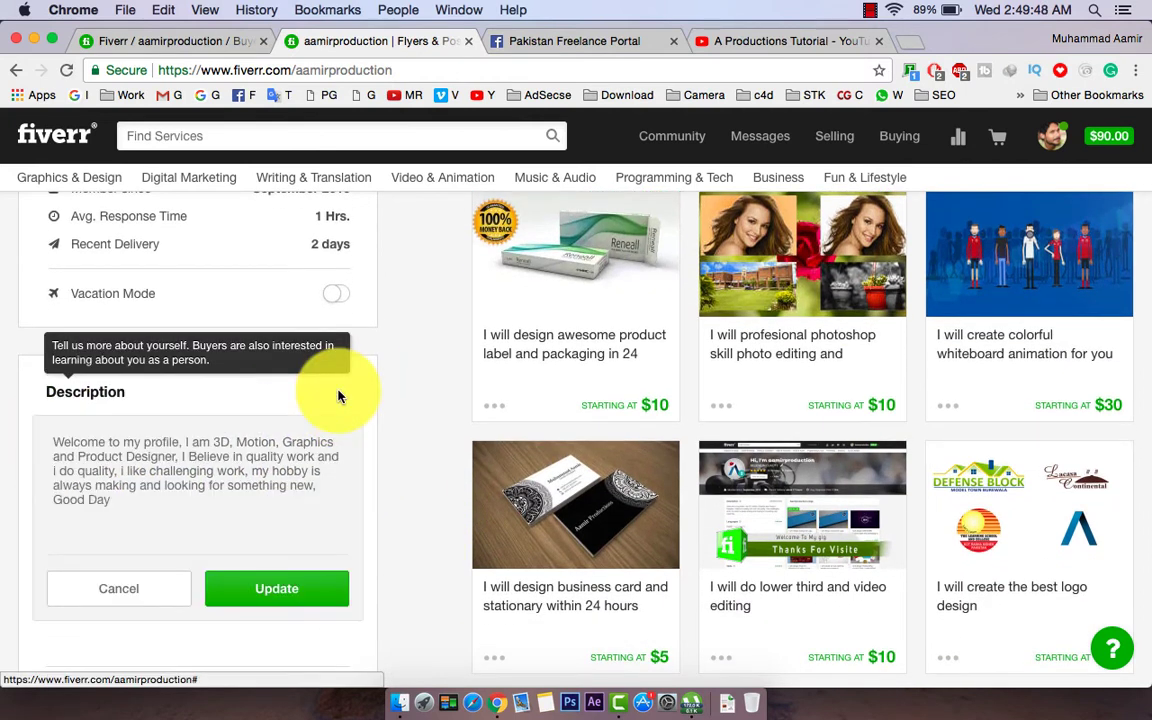
left_click(185, 514)
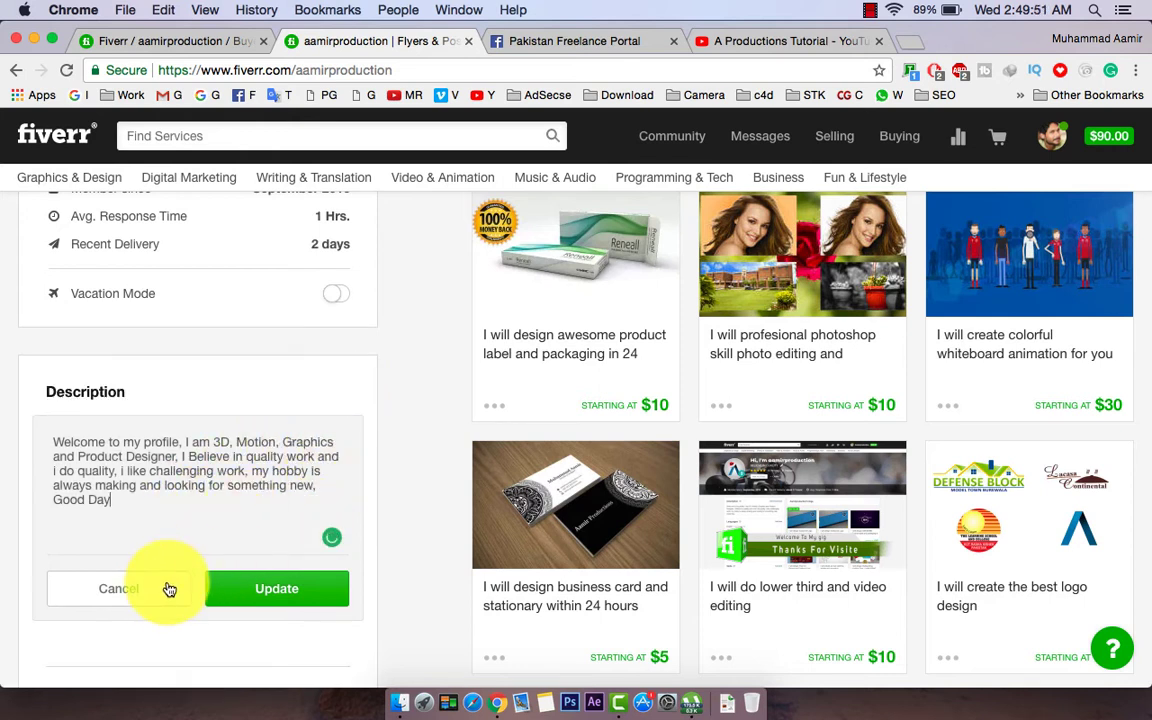
left_click(136, 597)
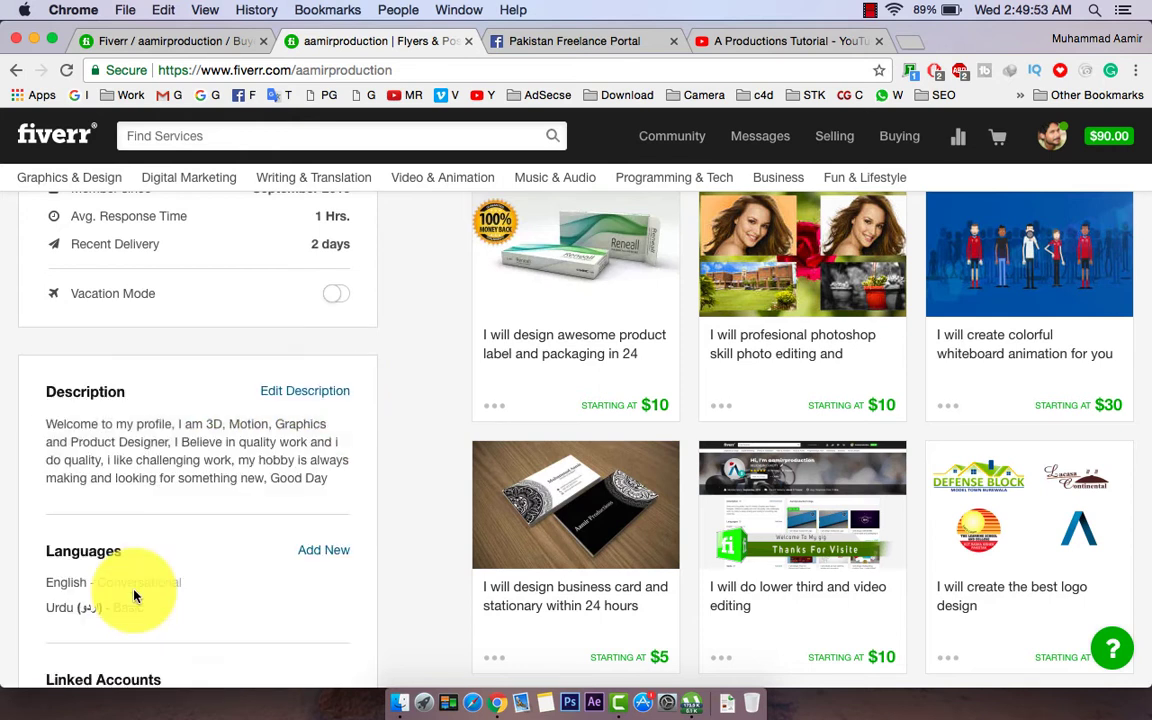
scroll(400, 510, "down", 3)
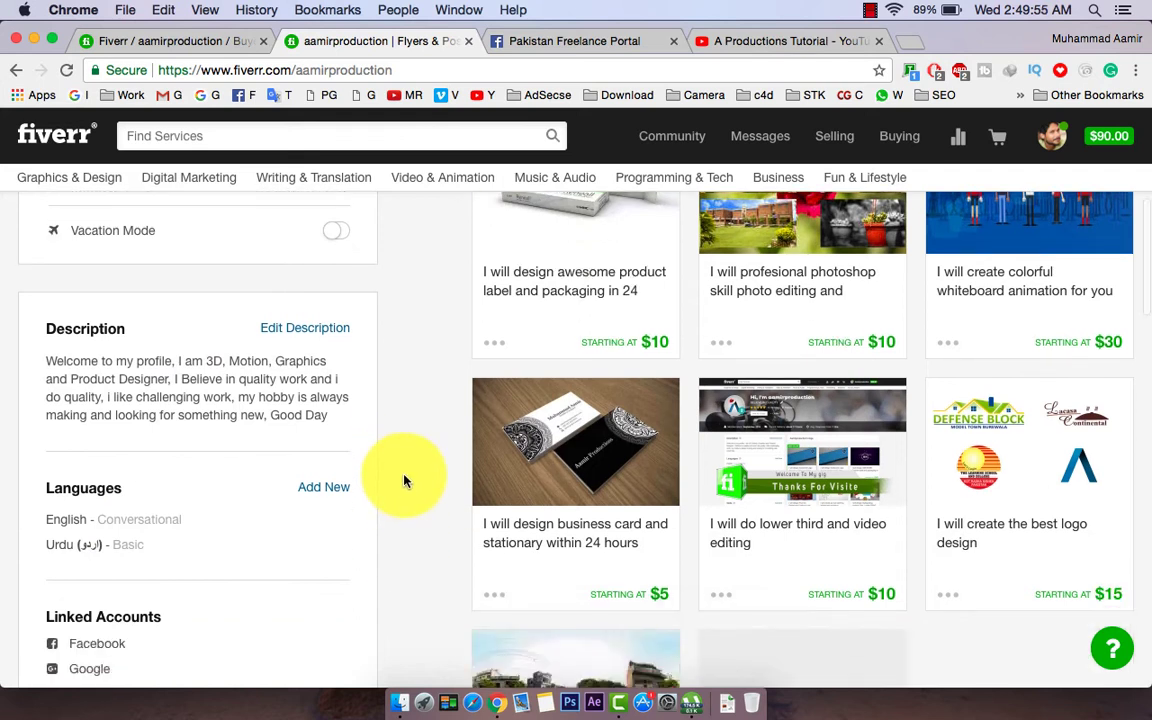
scroll(403, 475, "down", 2)
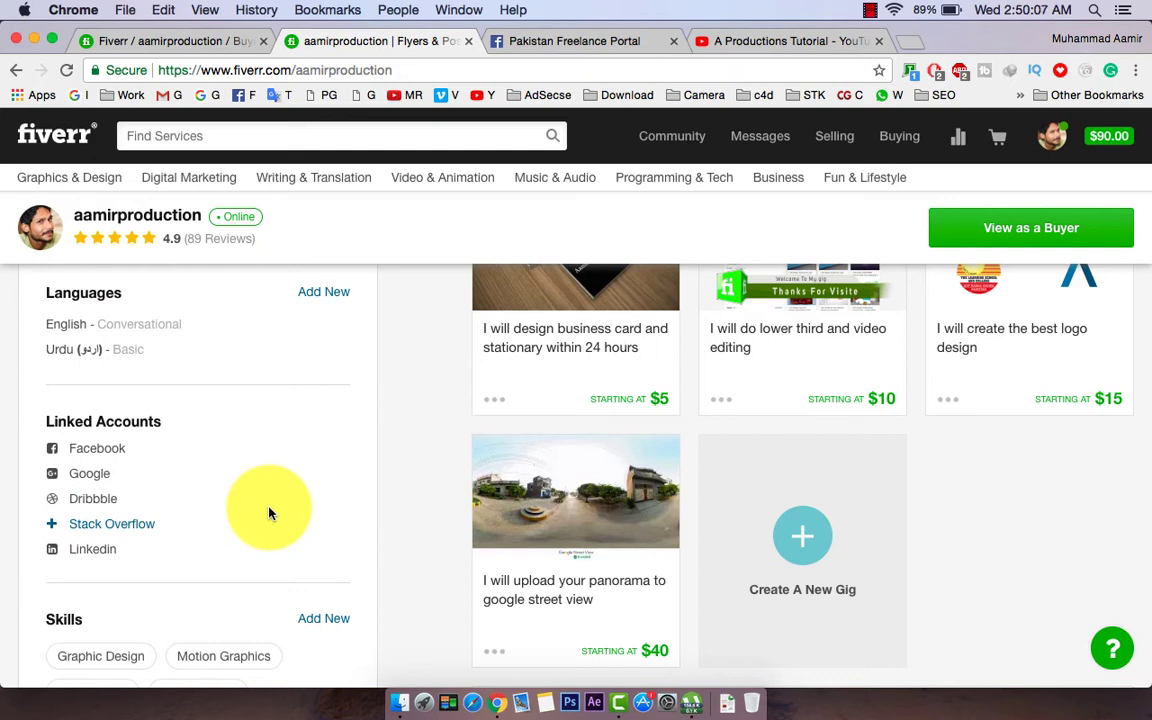
scroll(268, 513, "down", 4)
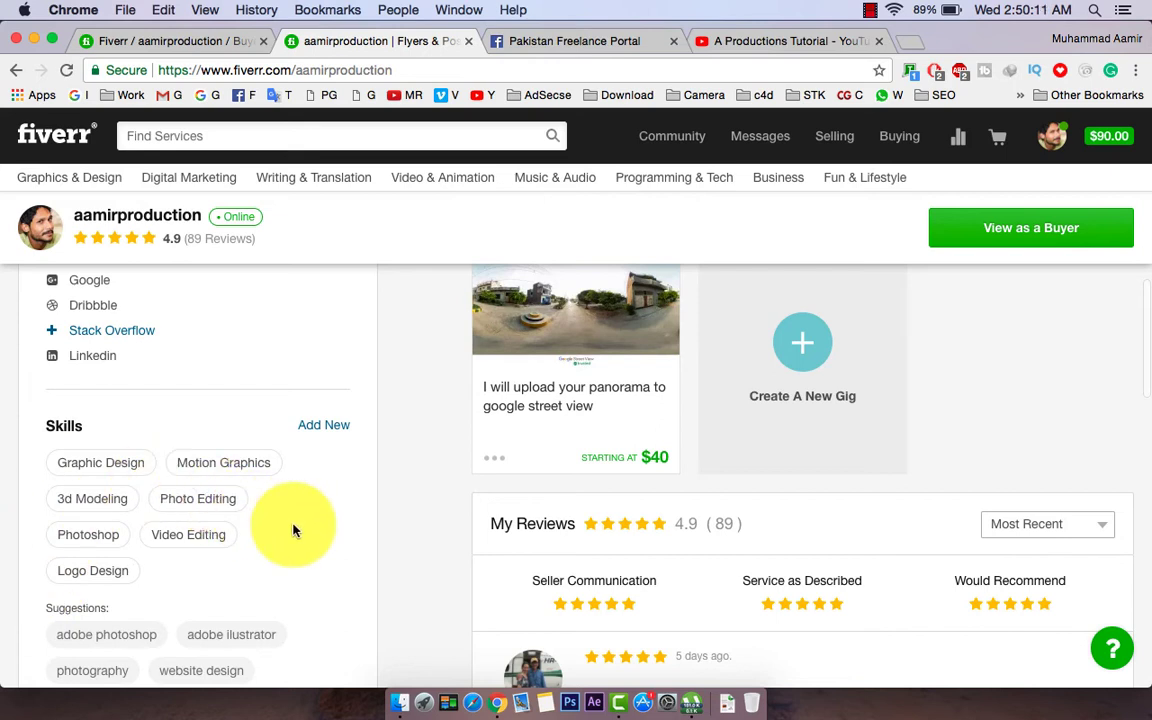
scroll(291, 527, "down", 2)
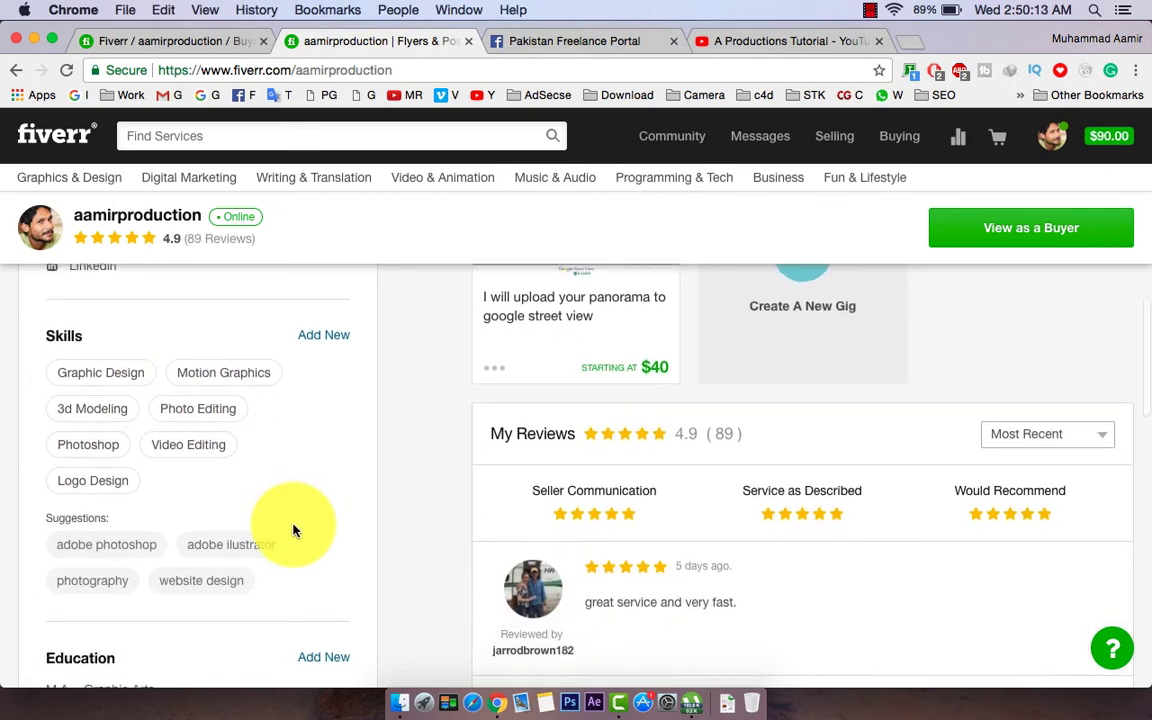
scroll(293, 530, "down", 3)
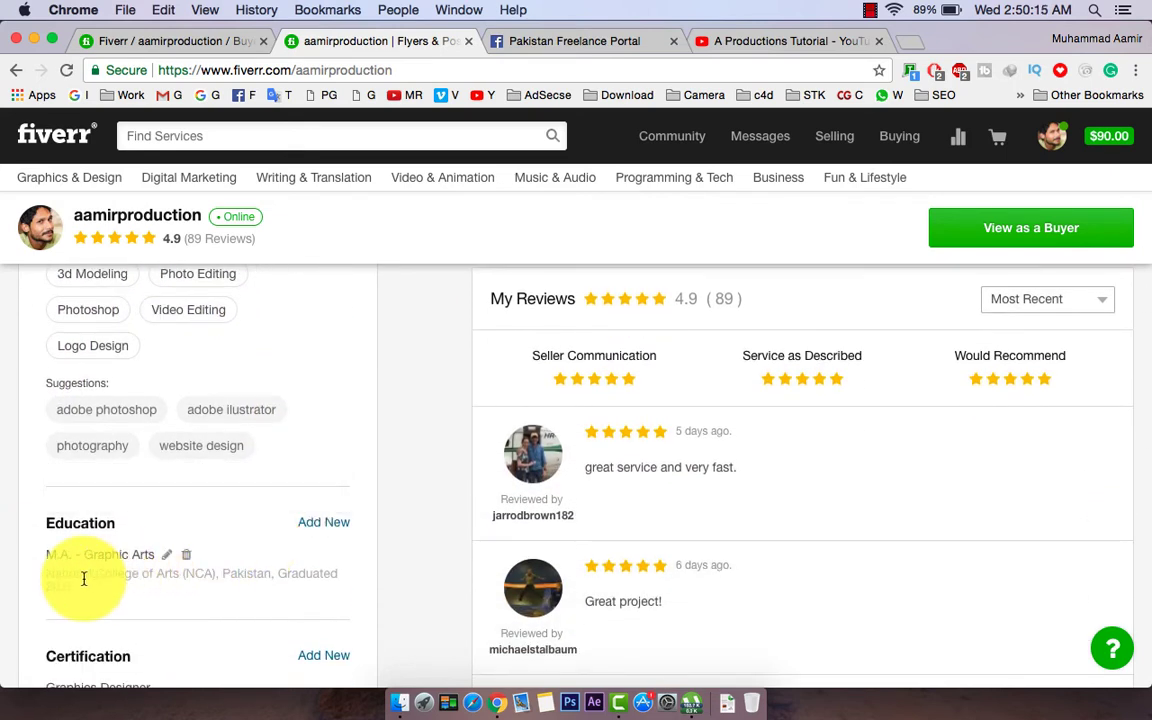
scroll(334, 572, "down", 1)
scroll(334, 572, "down", 3)
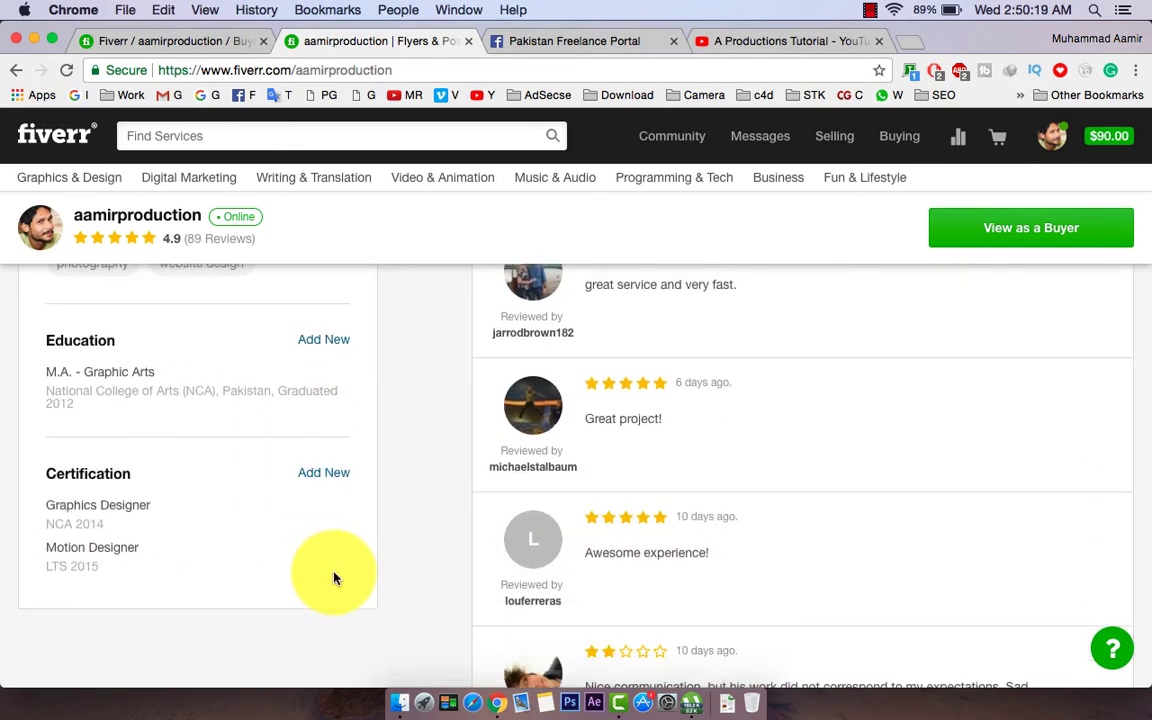
scroll(334, 578, "down", 2)
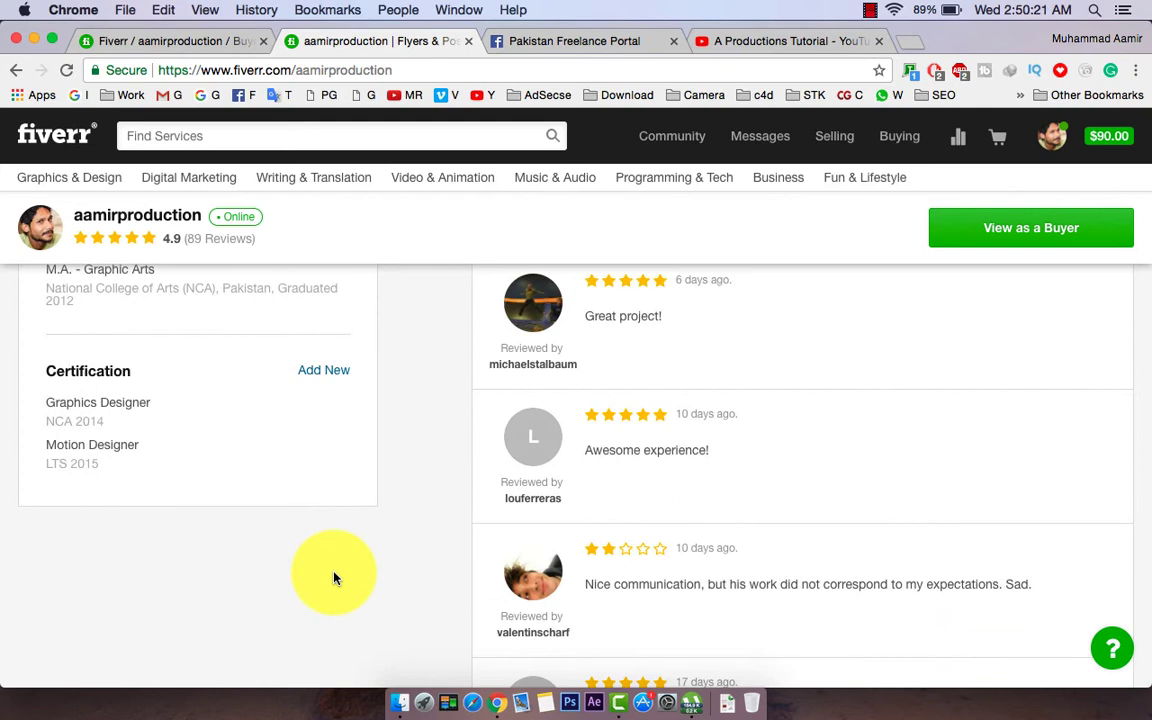
scroll(334, 578, "down", 1)
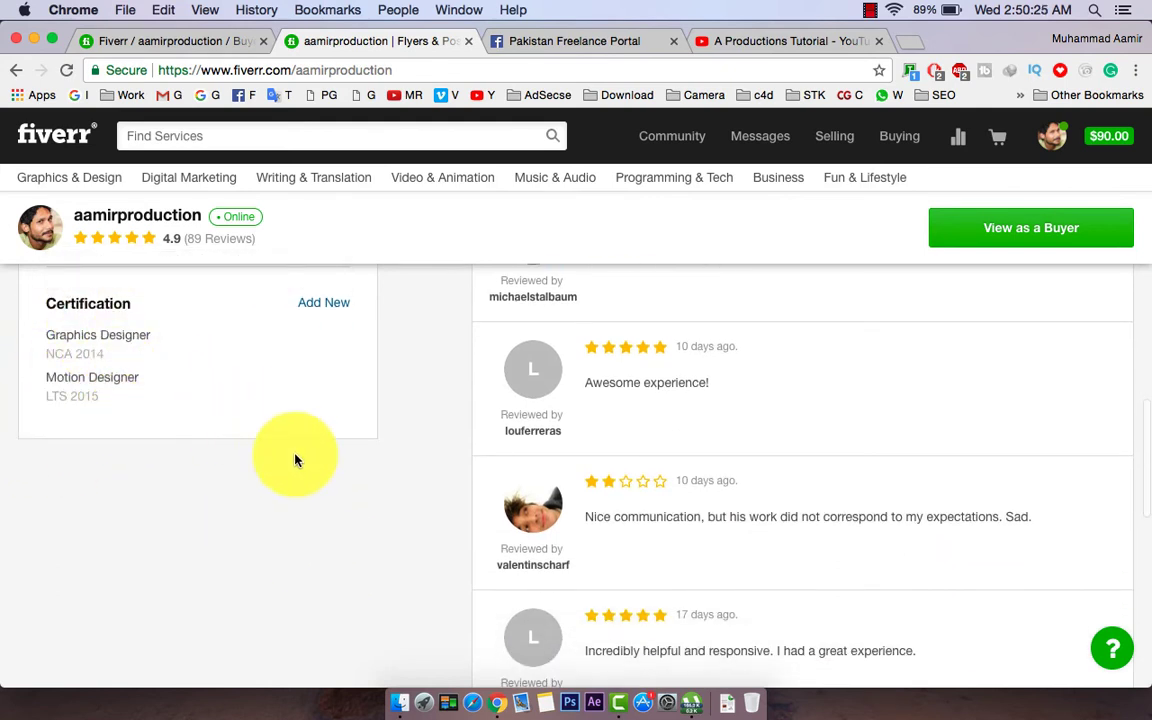
scroll(295, 460, "down", 1)
scroll(295, 460, "down", 2)
scroll(295, 460, "down", 4)
scroll(295, 460, "down", 2)
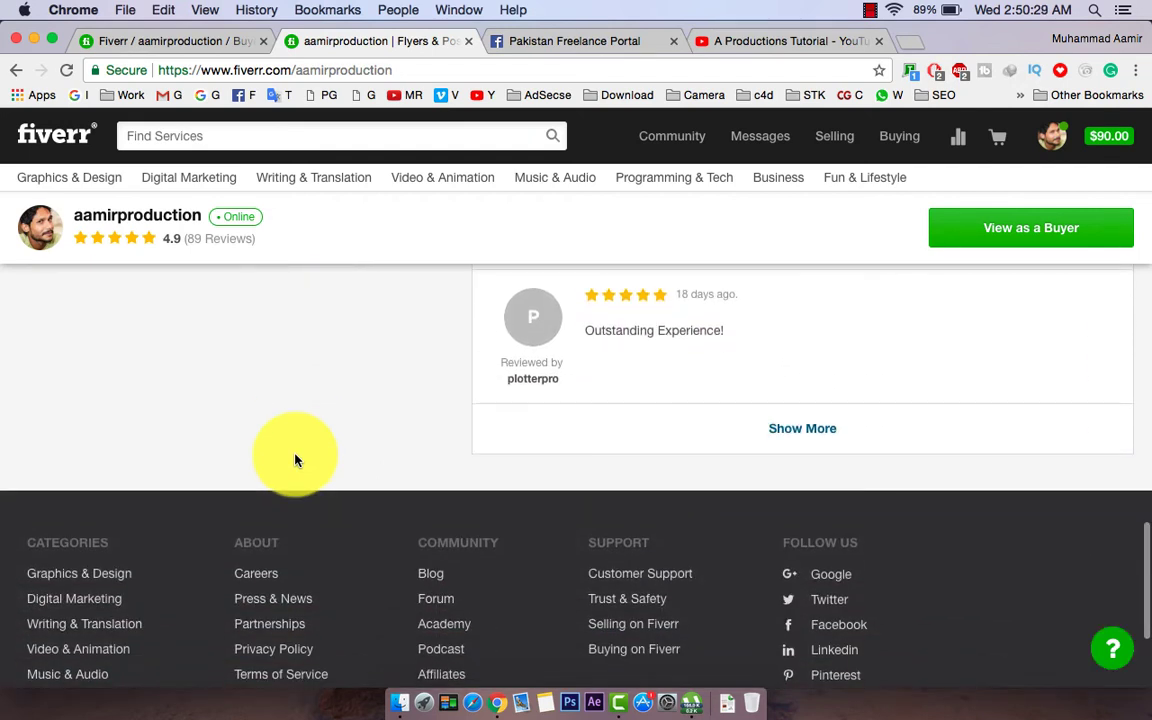
scroll(295, 460, "down", 2)
scroll(295, 460, "up", 10)
scroll(295, 460, "up", 3)
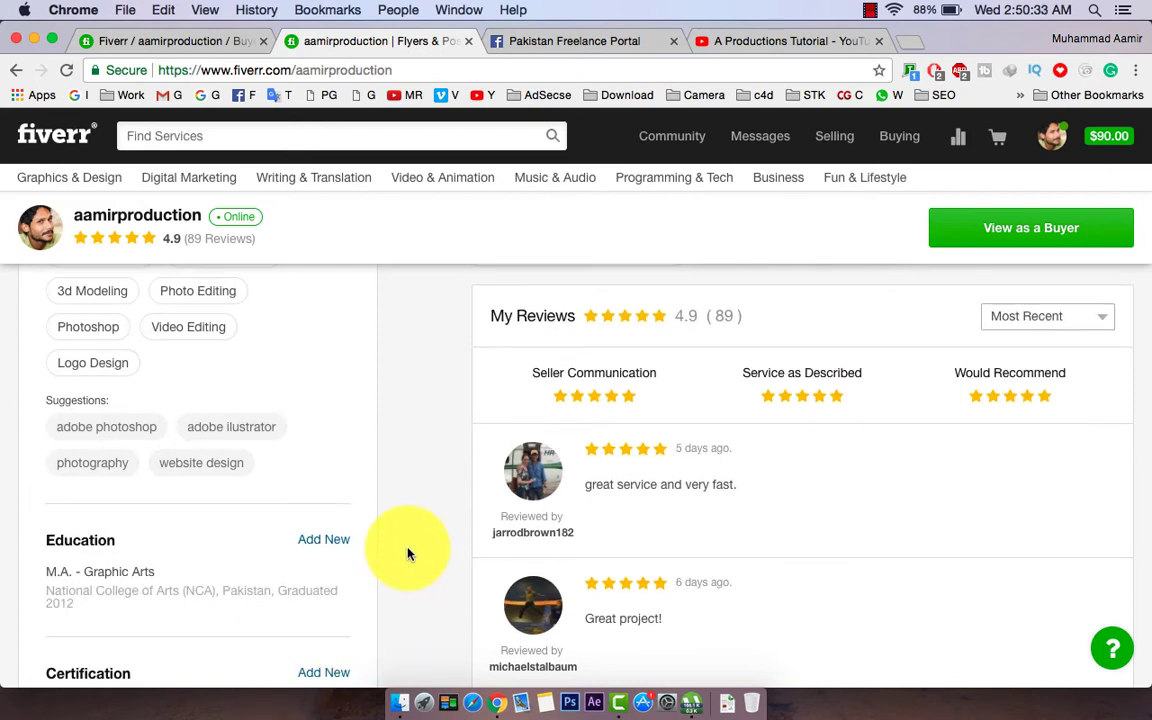
scroll(406, 545, "up", 10)
scroll(406, 545, "up", 3)
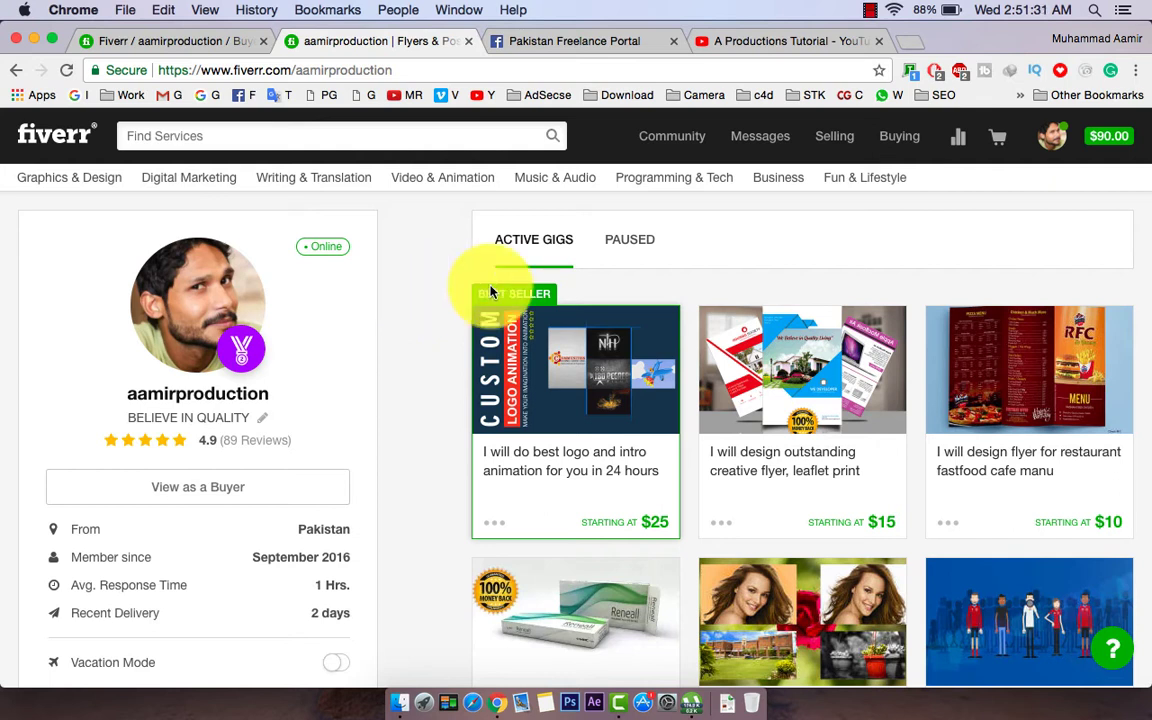
Open the logo and intro animation gig in a new tab and switch to it
right_click(562, 454)
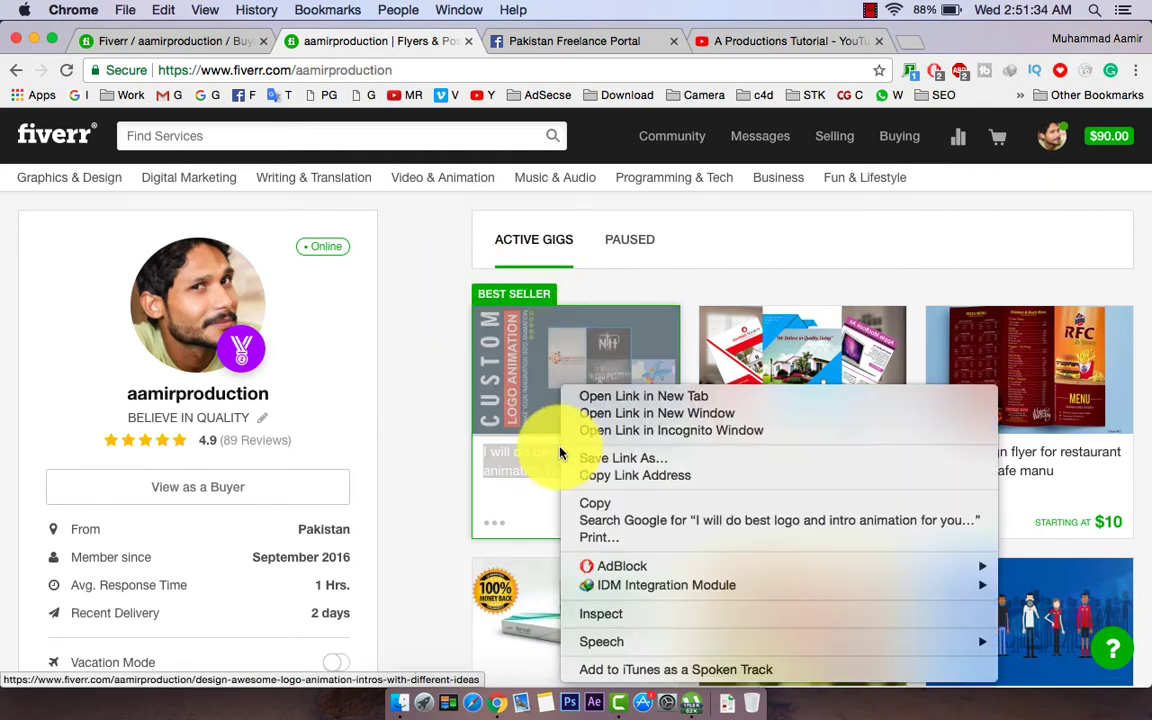
left_click(607, 400)
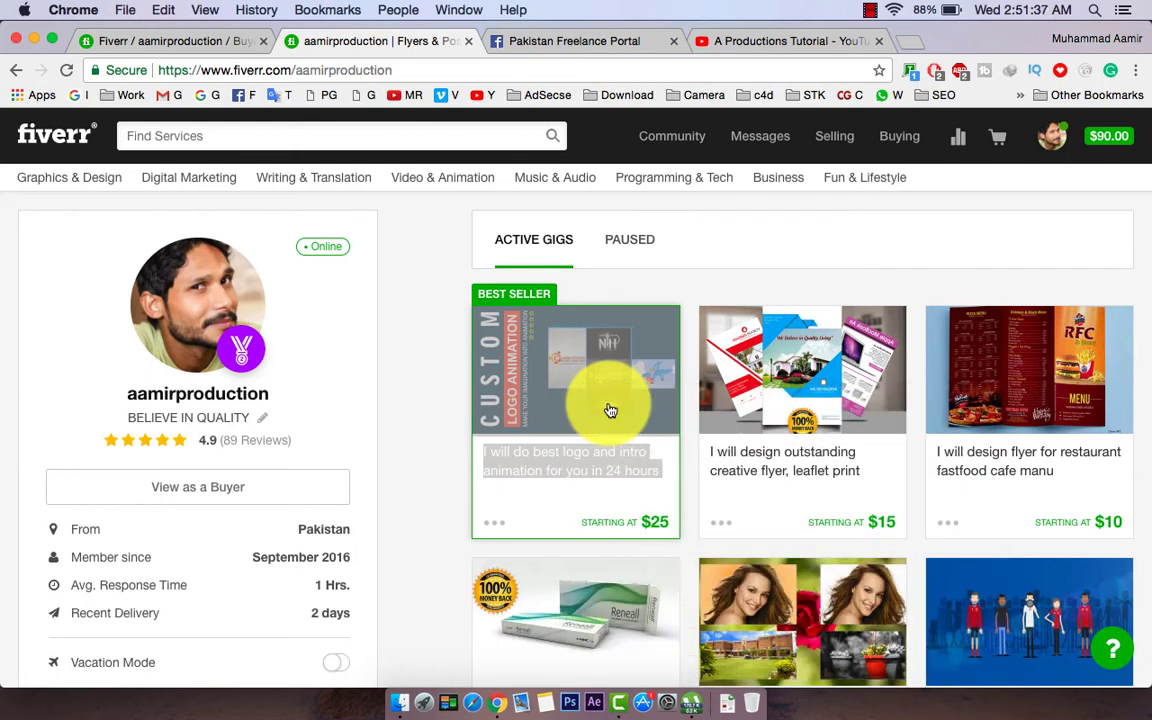
left_click(557, 43)
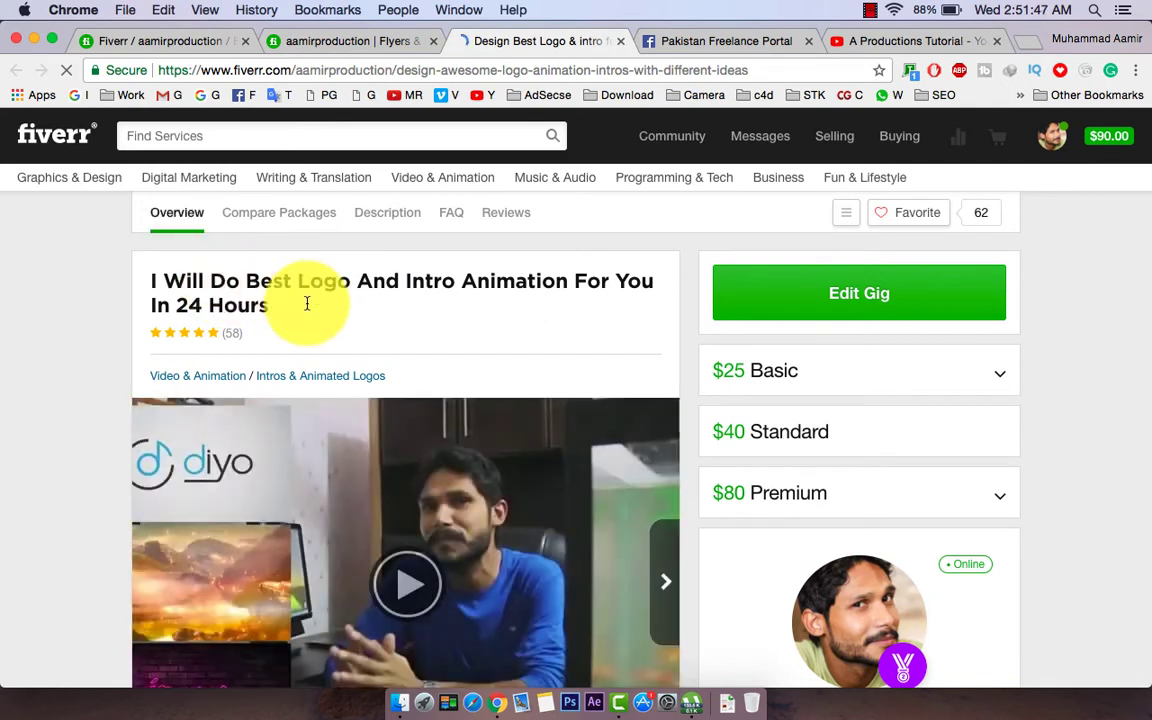
scroll(37, 428, "down", 3)
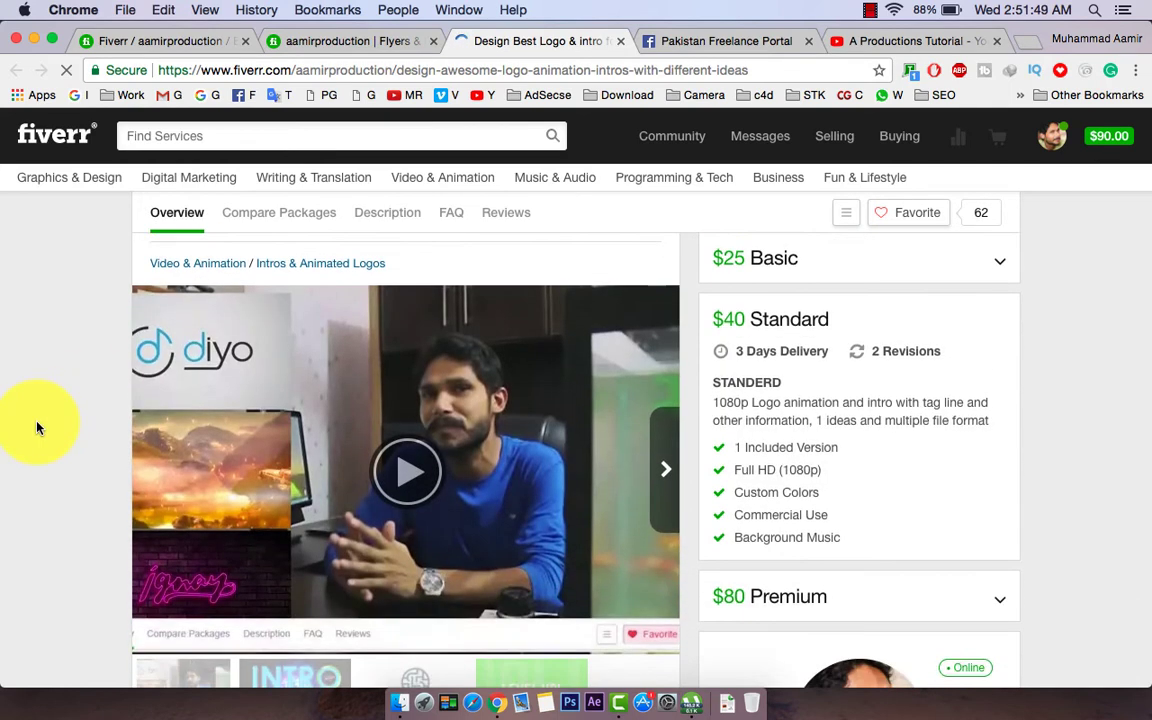
Advance the gig gallery through its images to the INTRO and LOGO slides
left_click(663, 472)
scroll(665, 477, "down", 1)
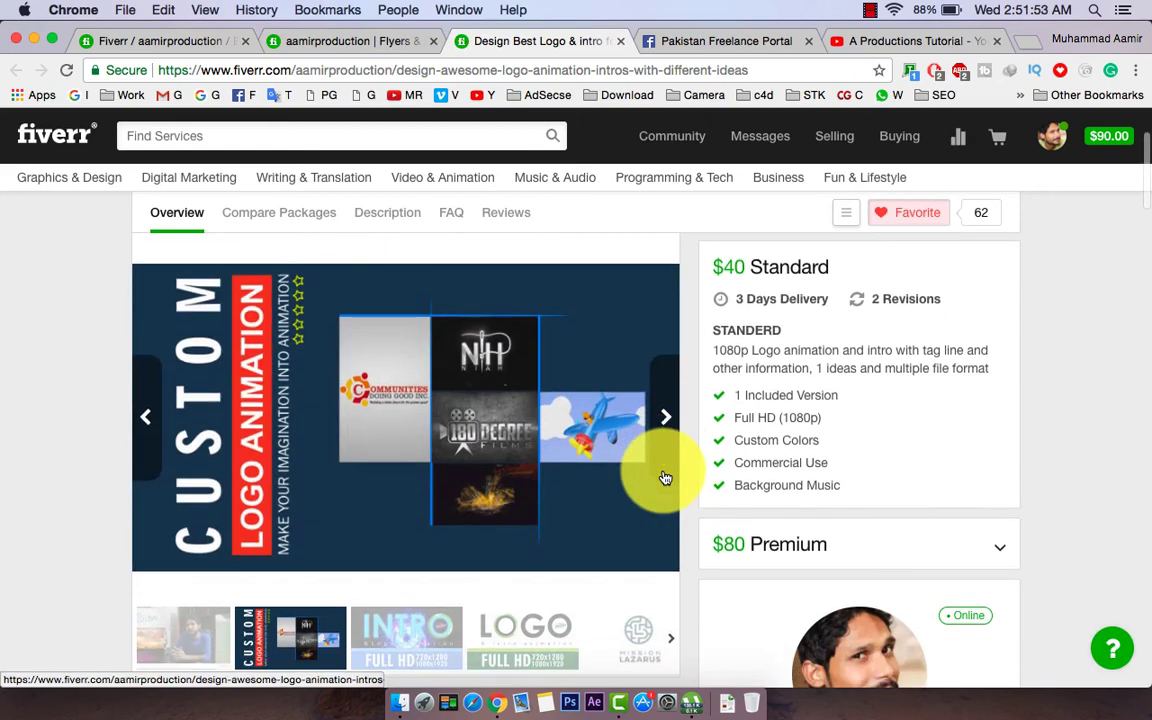
left_click(665, 433)
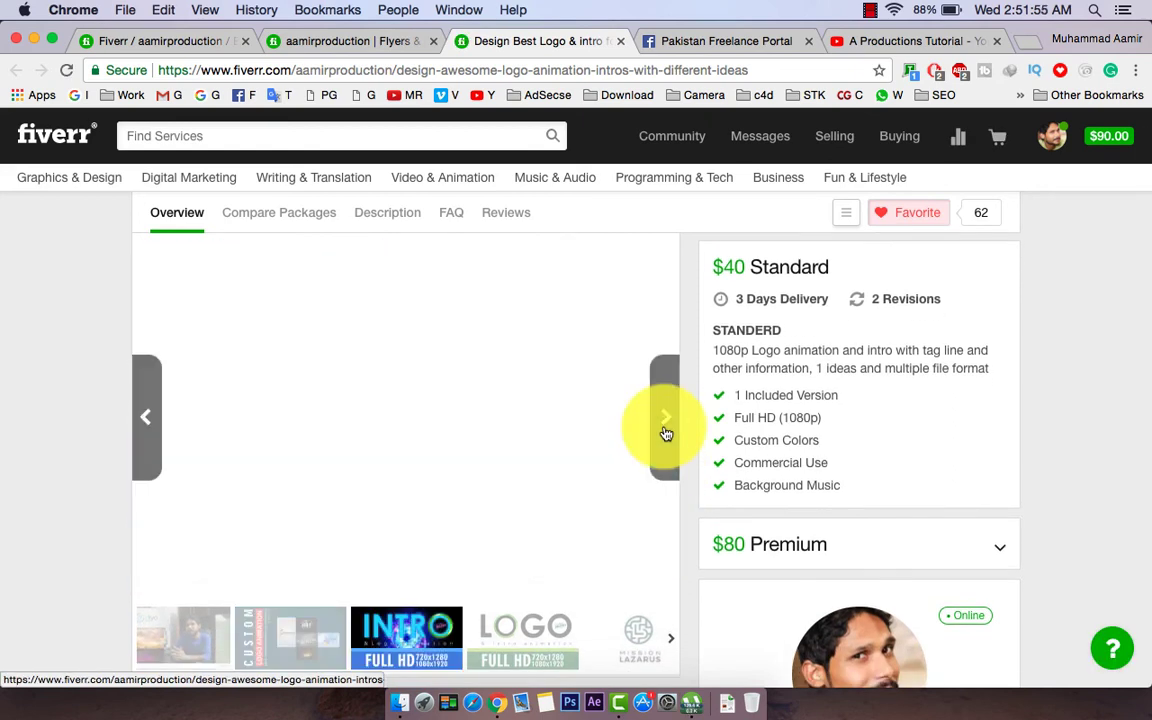
left_click(666, 433)
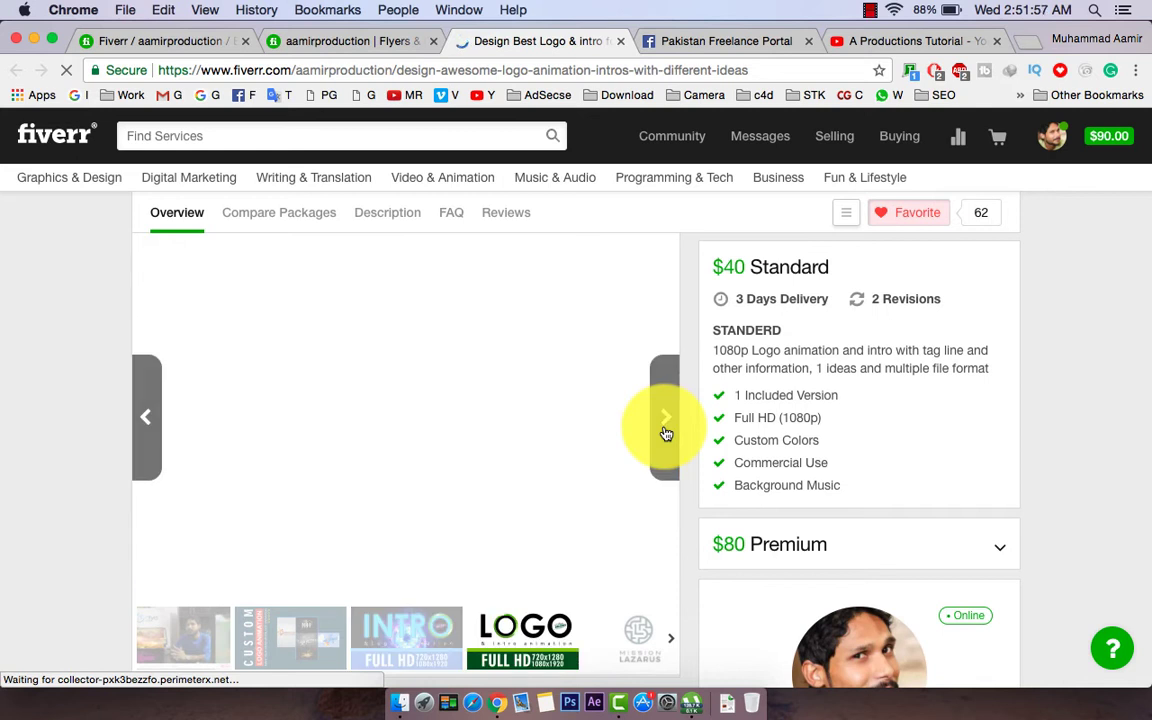
Scroll down to the Compare Packages table for Basic $25, Standard $40 and Premium $80
scroll(1000, 403, "down", 1)
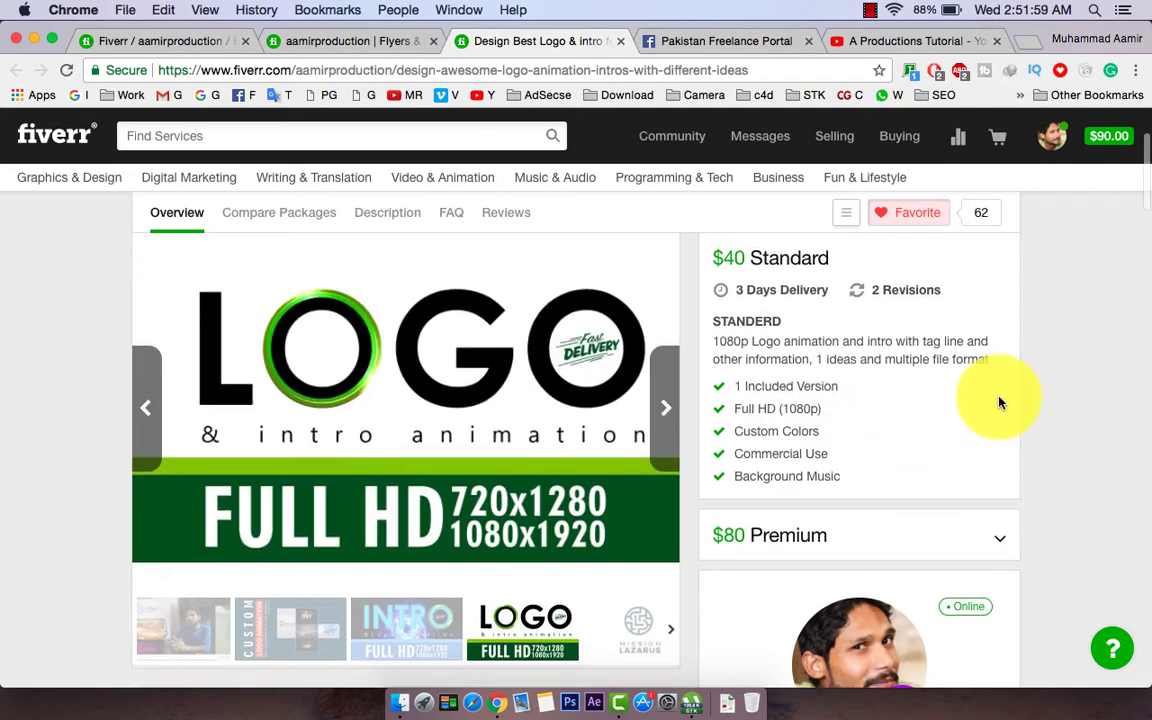
scroll(1000, 403, "down", 2)
scroll(1000, 403, "up", 4)
scroll(1000, 403, "up", 1)
scroll(1000, 400, "down", 5)
scroll(1000, 400, "down", 1)
scroll(1054, 442, "down", 2)
scroll(1056, 444, "down", 3)
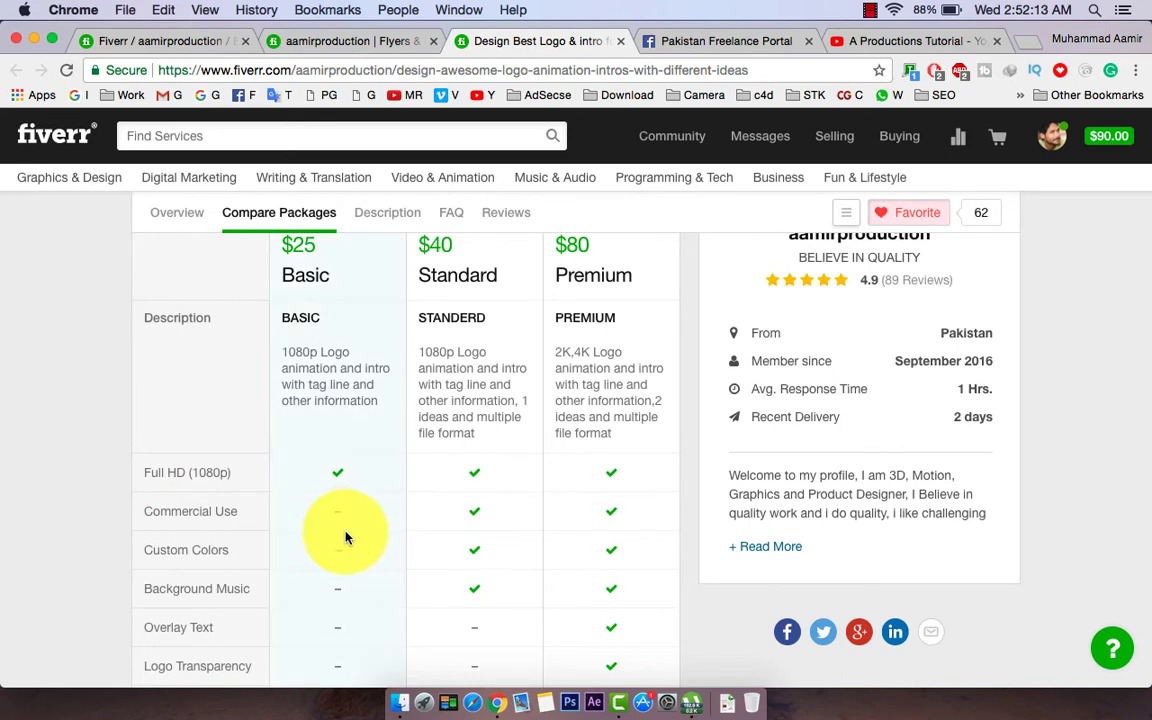
left_click(168, 474)
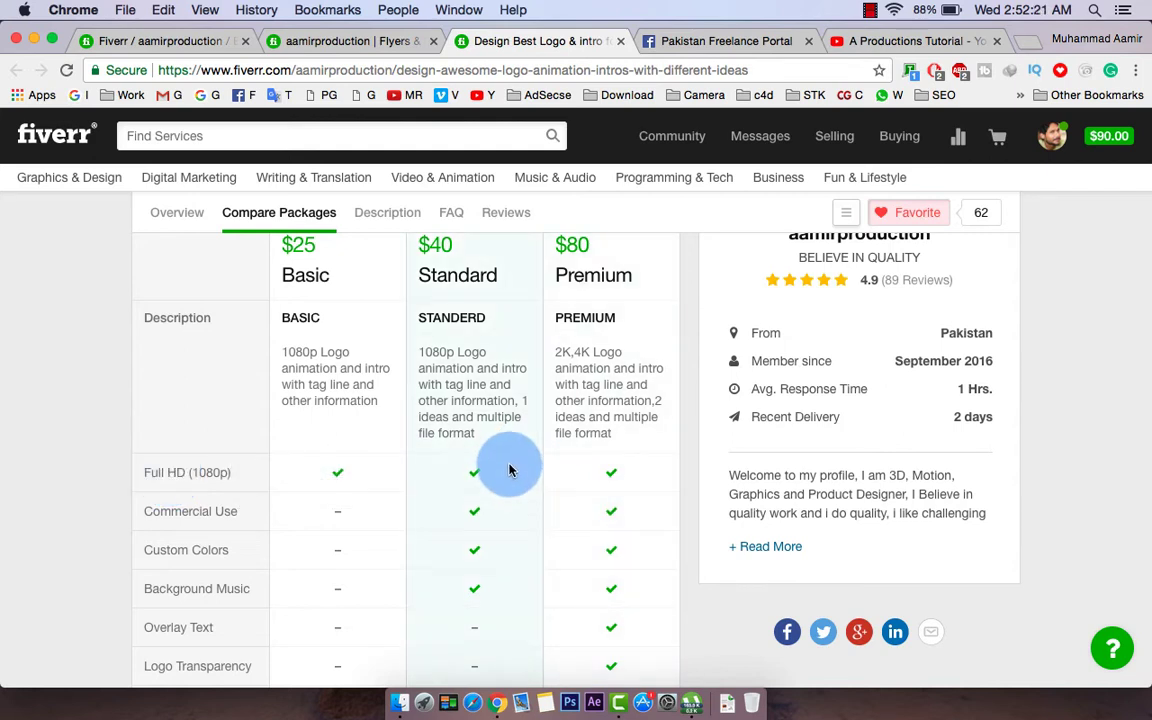
scroll(200, 509, "down", 2)
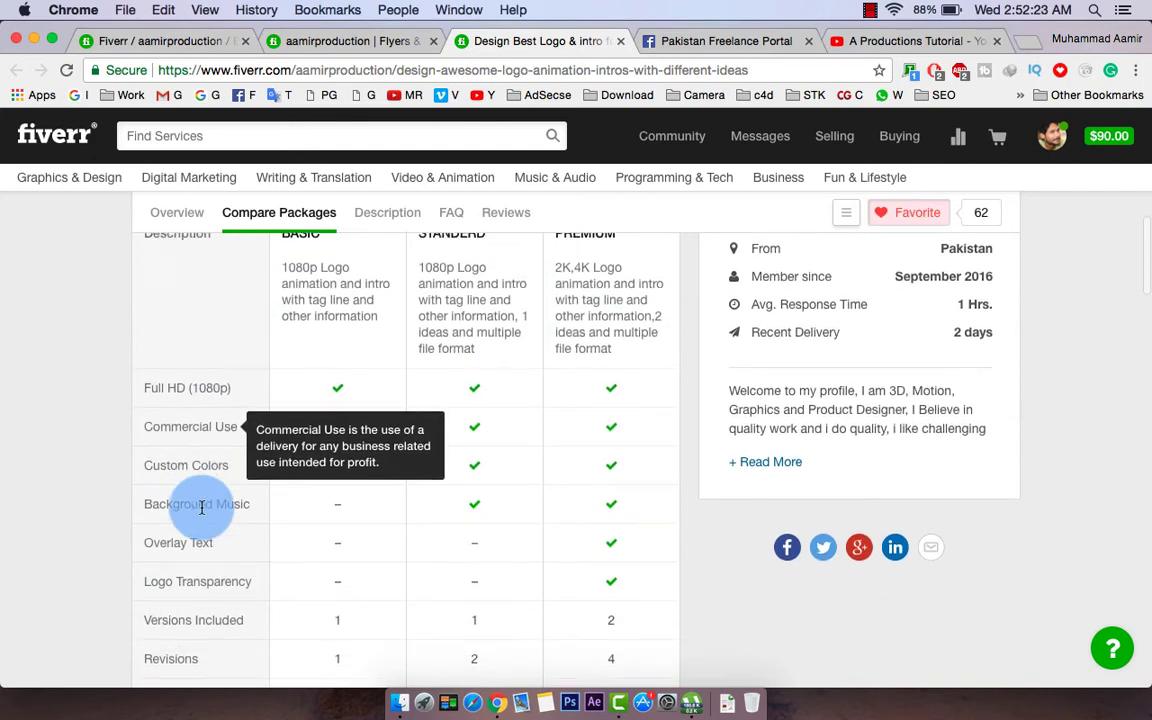
scroll(201, 508, "down", 3)
scroll(206, 509, "up", 4)
scroll(278, 452, "up", 2)
scroll(313, 423, "up", 2)
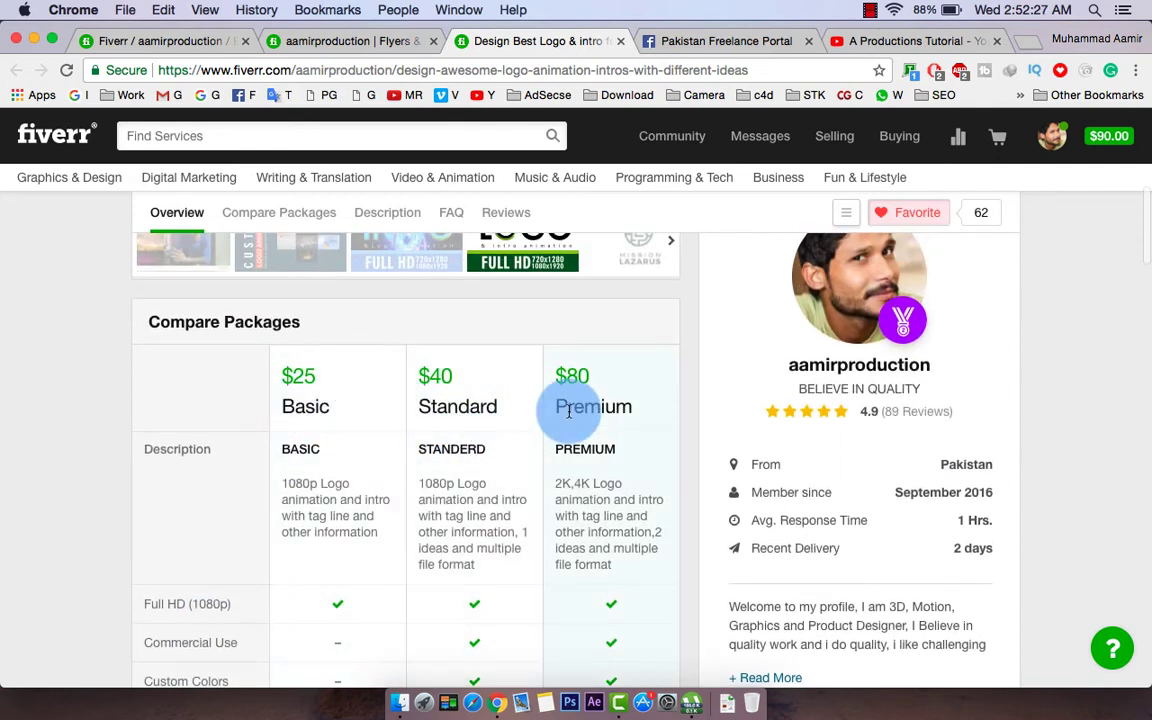
scroll(489, 470, "down", 2)
scroll(489, 470, "down", 4)
scroll(492, 472, "up", 2)
scroll(492, 472, "up", 2)
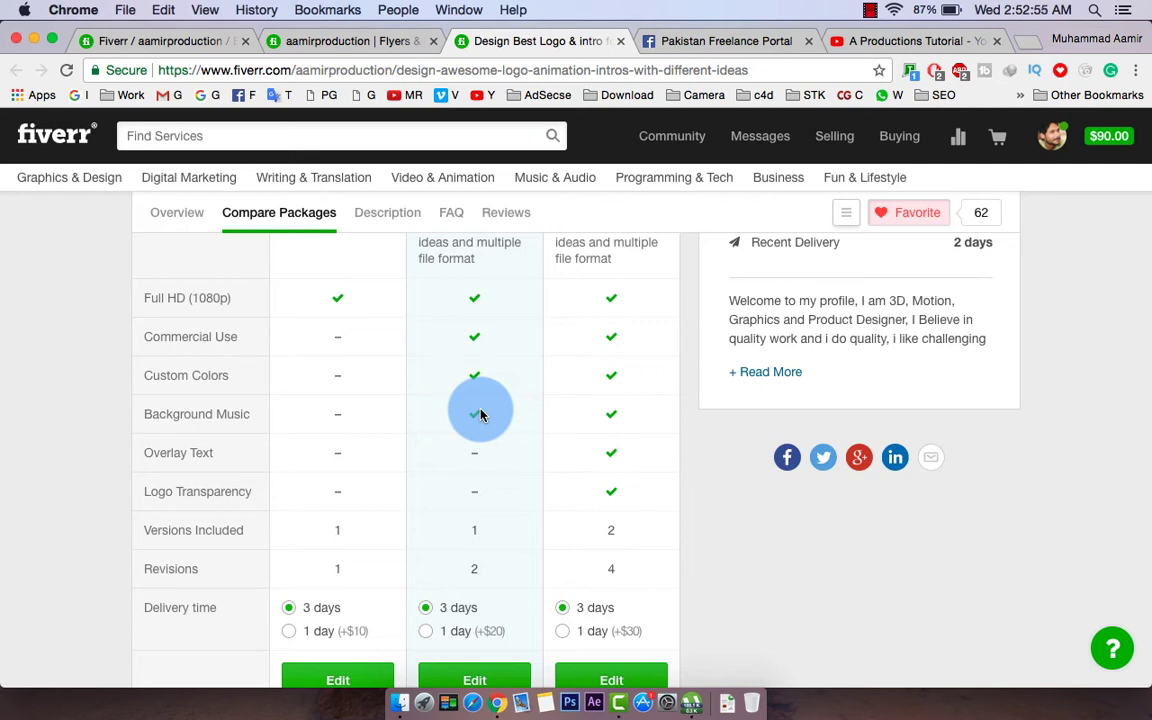
scroll(480, 410, "down", 2)
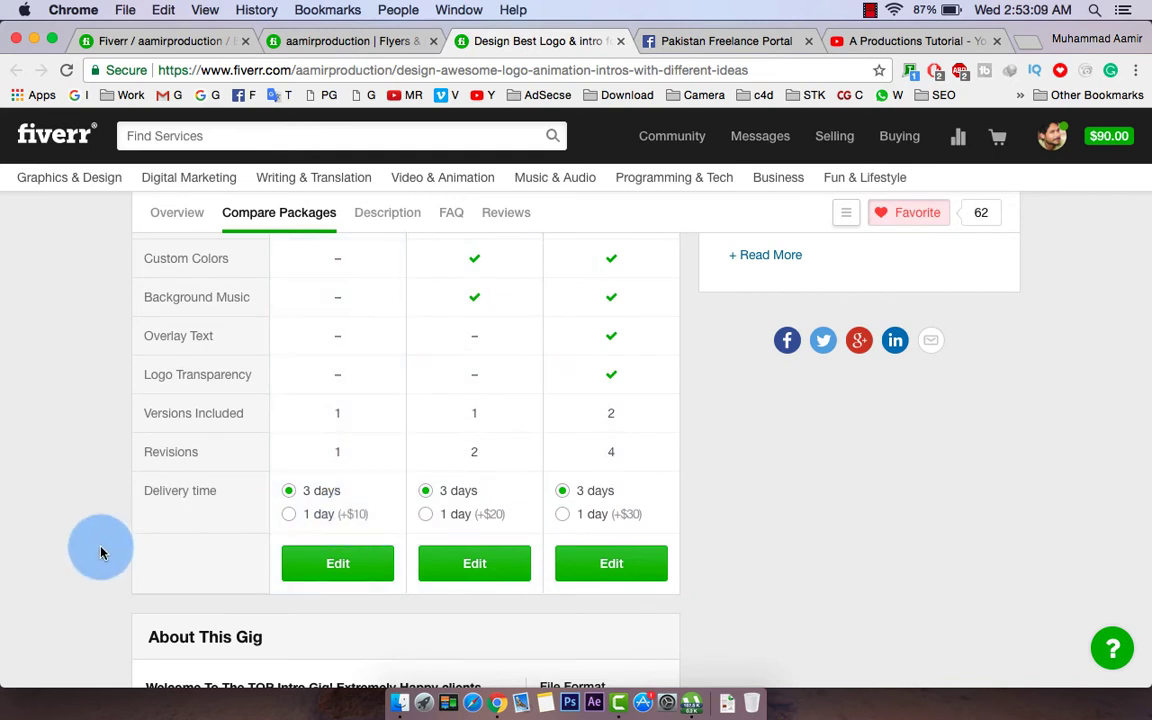
scroll(100, 552, "down", 5)
scroll(100, 552, "down", 2)
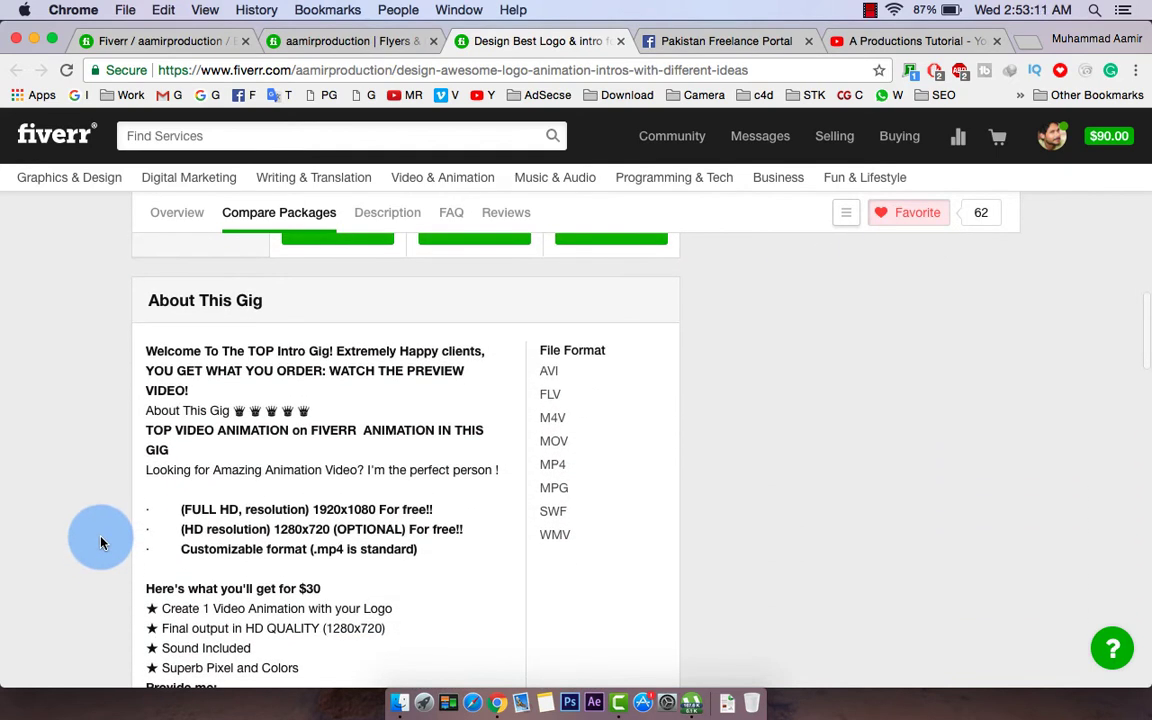
scroll(391, 463, "down", 4)
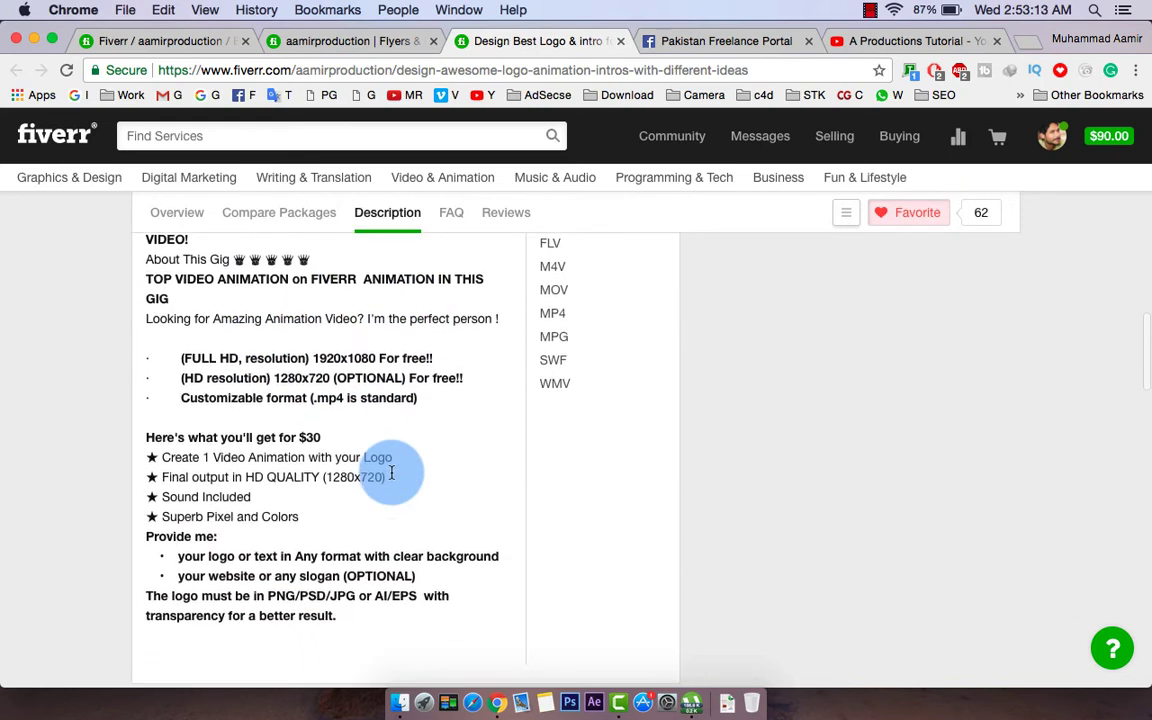
scroll(391, 463, "down", 3)
scroll(391, 478, "up", 3)
scroll(391, 478, "up", 4)
scroll(391, 478, "up", 8)
scroll(391, 478, "up", 3)
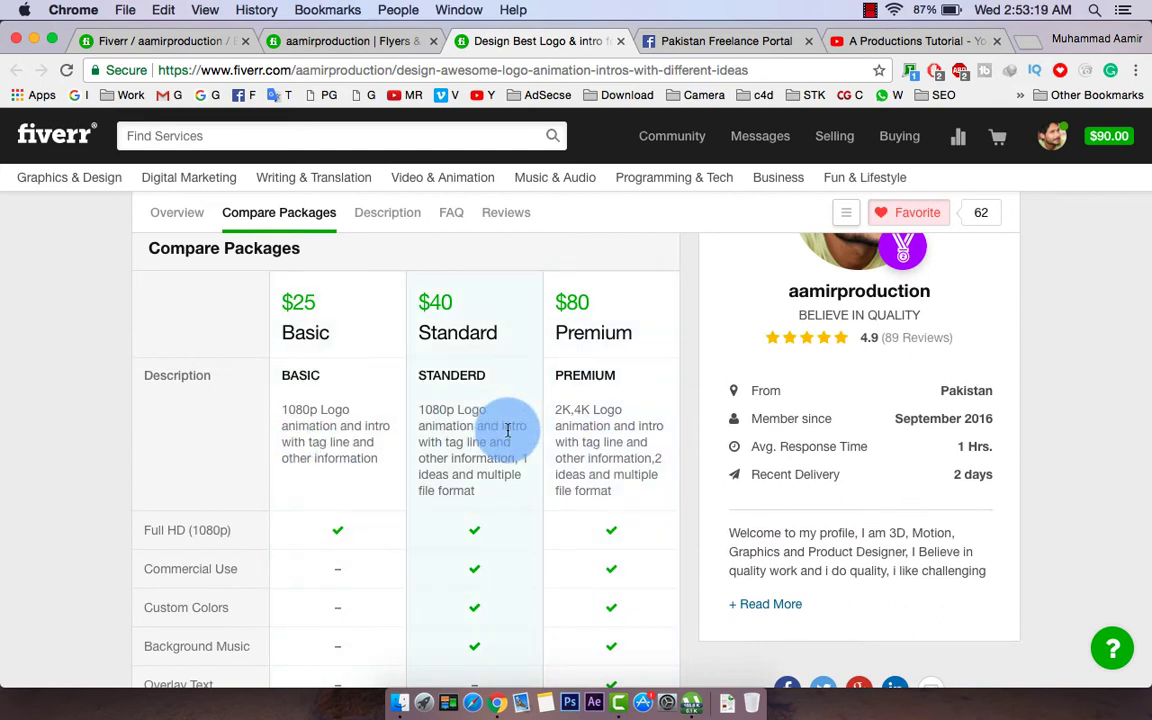
scroll(507, 430, "down", 8)
scroll(507, 430, "down", 4)
scroll(507, 430, "down", 4)
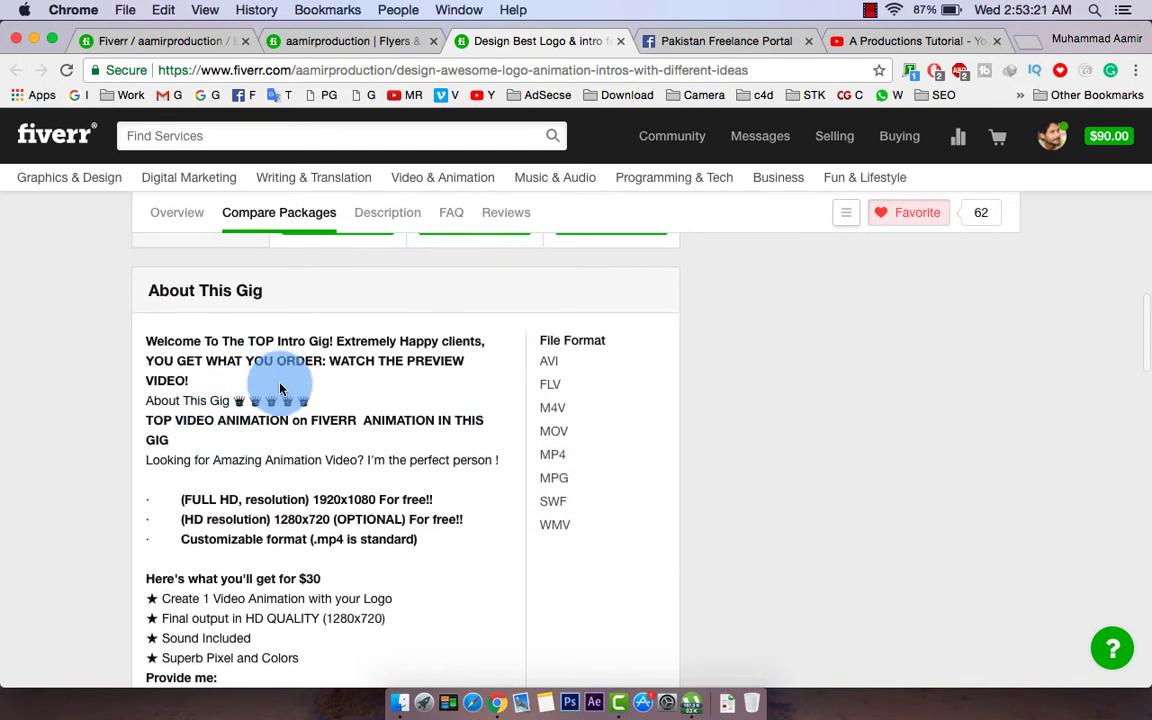
Expand and collapse the FAQ answers on video format, logo transparency, logo animation and custom intros
scroll(334, 524, "down", 2)
scroll(334, 524, "down", 3)
scroll(335, 527, "down", 5)
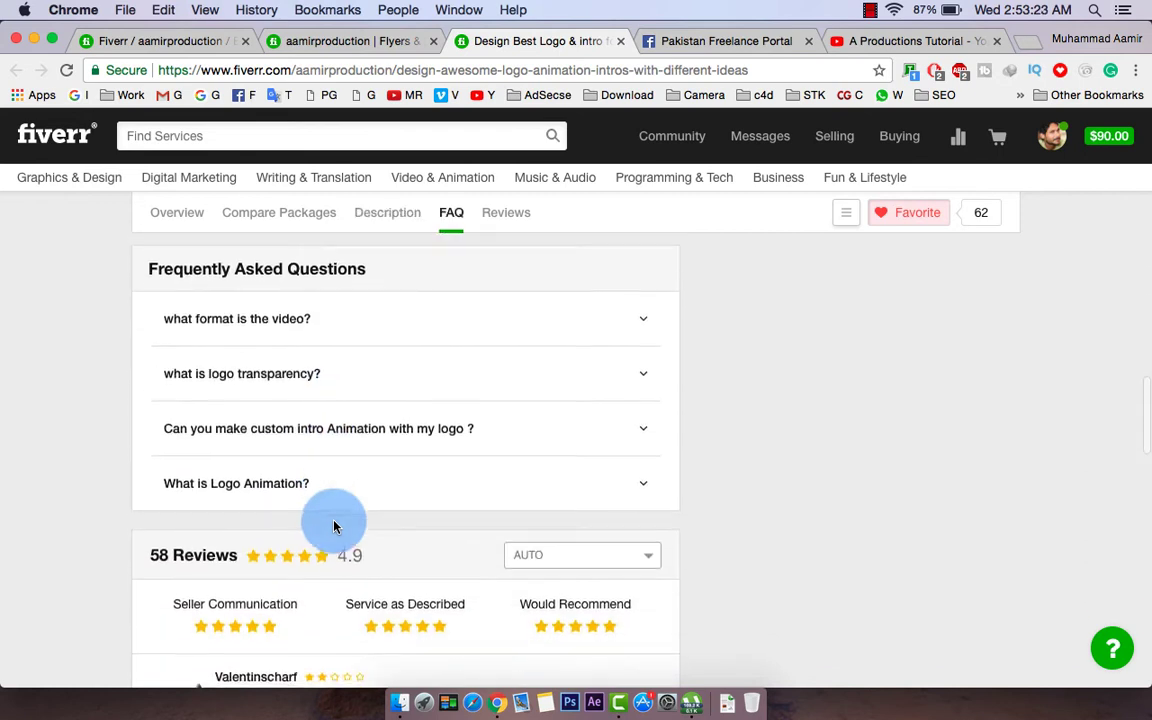
left_click(412, 334)
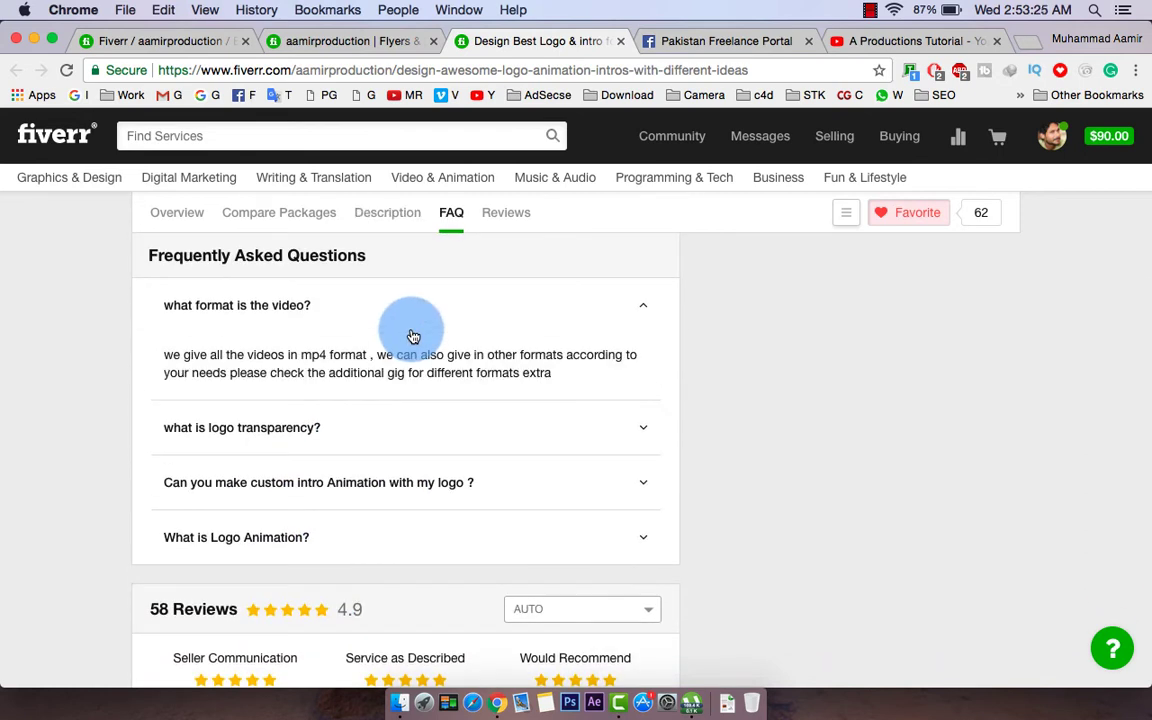
left_click(412, 334)
left_click(373, 360)
left_click(375, 360)
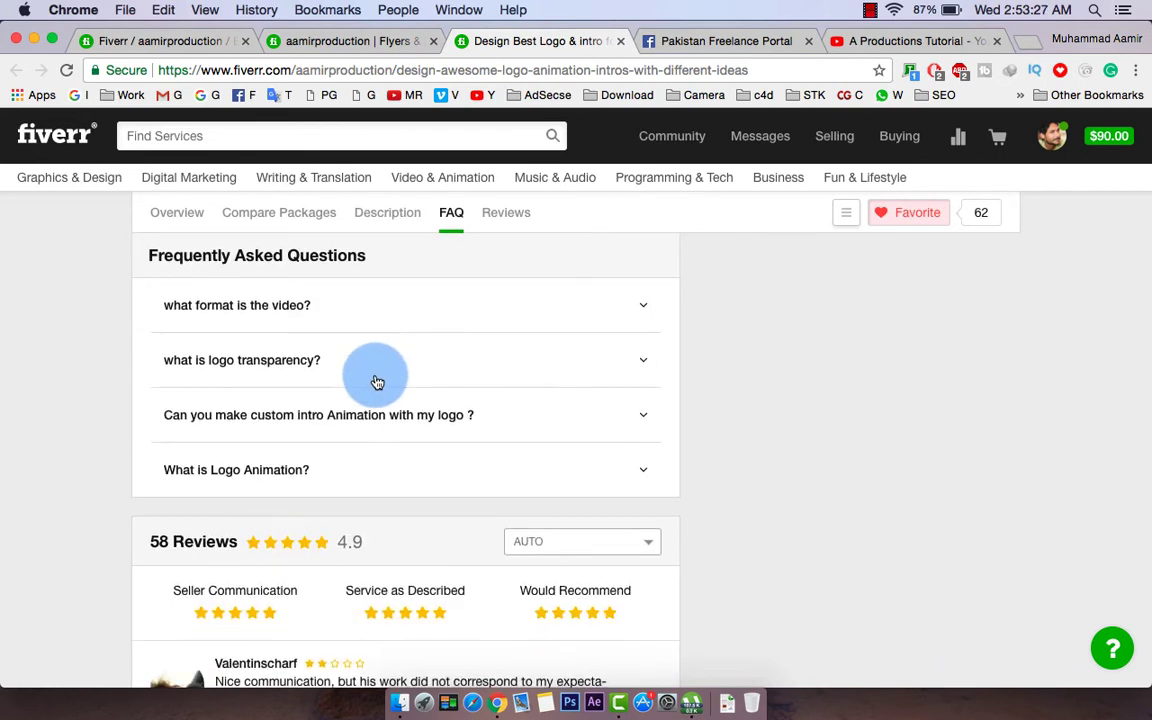
left_click(385, 454)
left_click(385, 454)
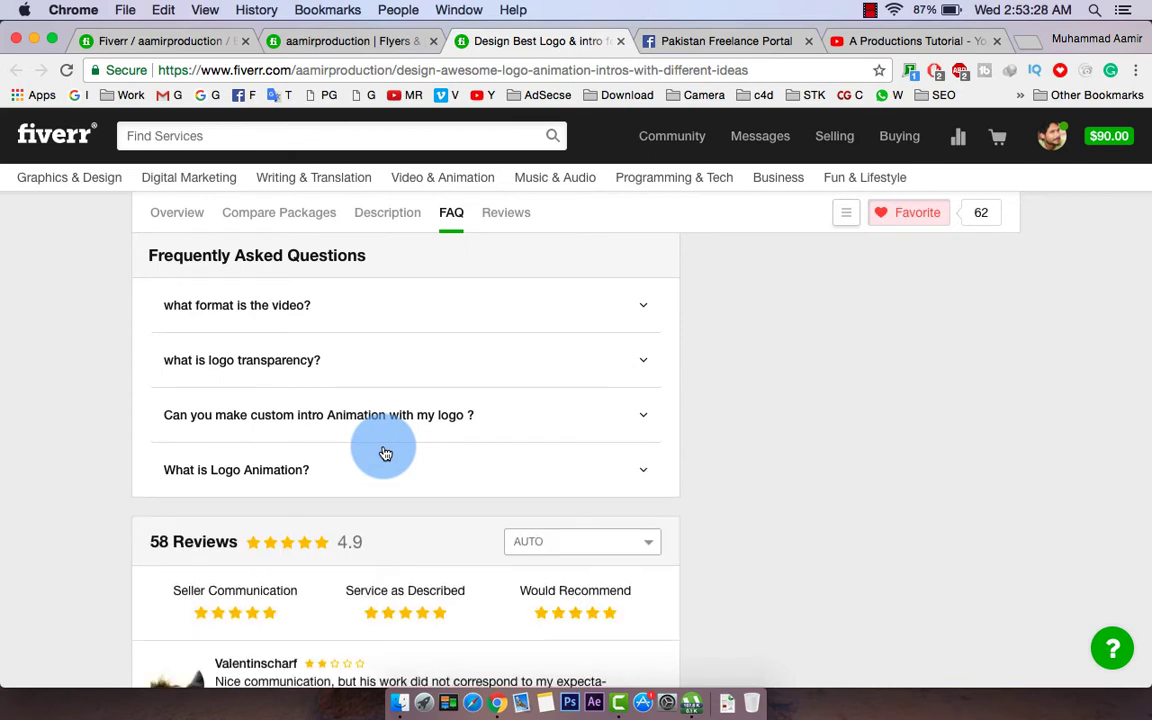
left_click(404, 439)
left_click(406, 441)
Sort the gig's reviews by Most Recent and scroll through them
scroll(406, 441, "down", 1)
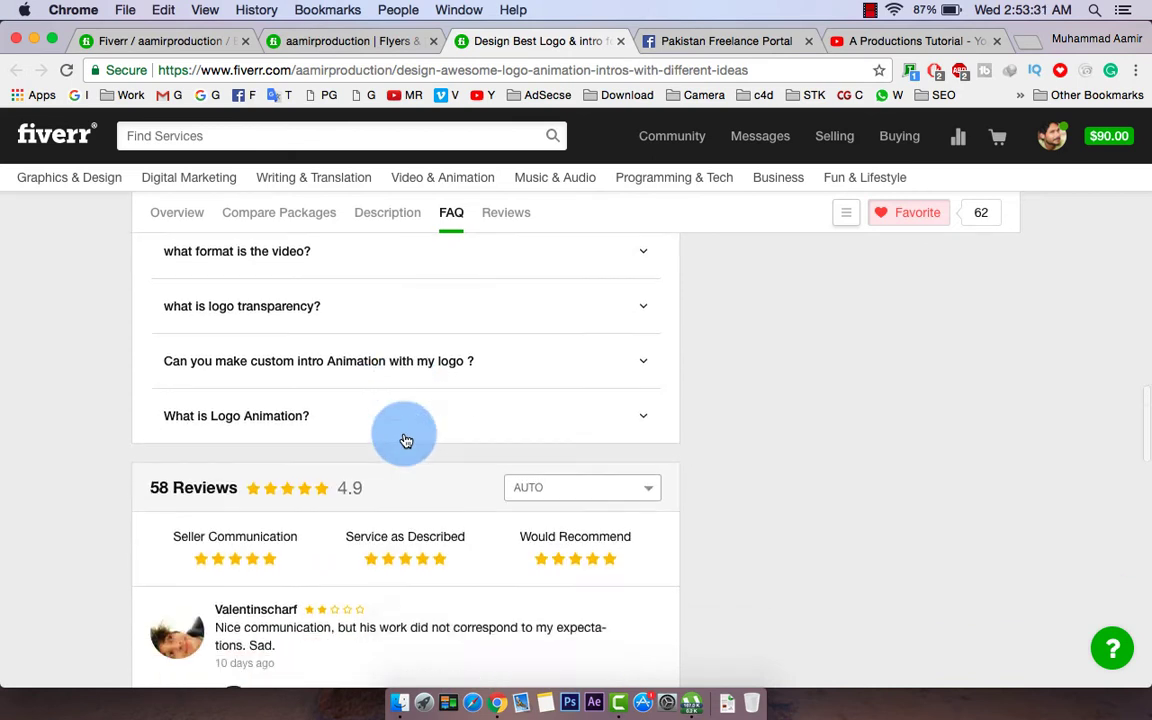
scroll(406, 441, "down", 5)
scroll(405, 439, "down", 3)
scroll(405, 438, "up", 5)
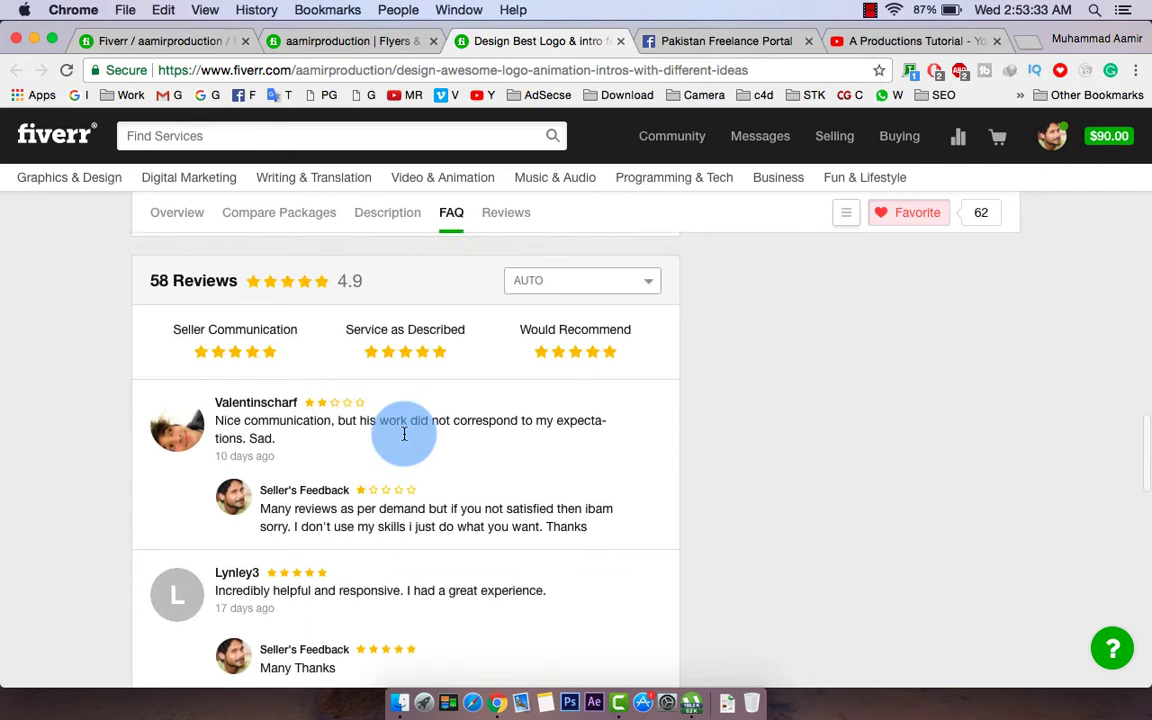
scroll(405, 438, "up", 2)
scroll(405, 438, "down", 1)
scroll(405, 438, "down", 2)
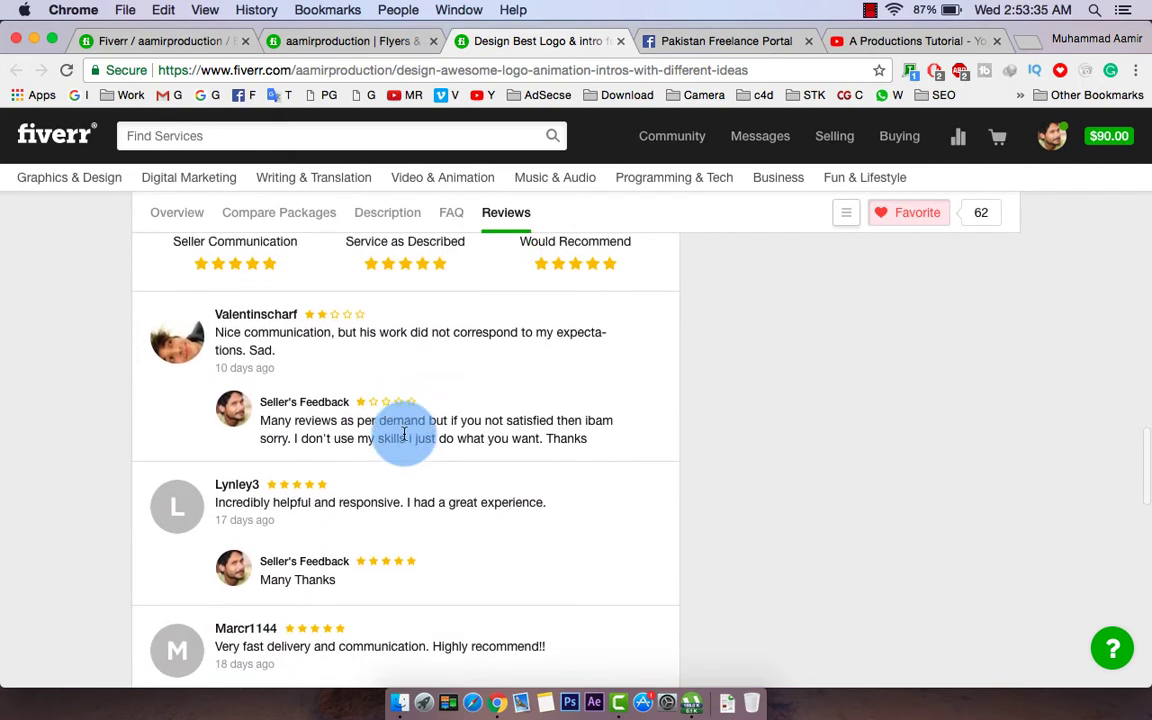
scroll(430, 435, "up", 5)
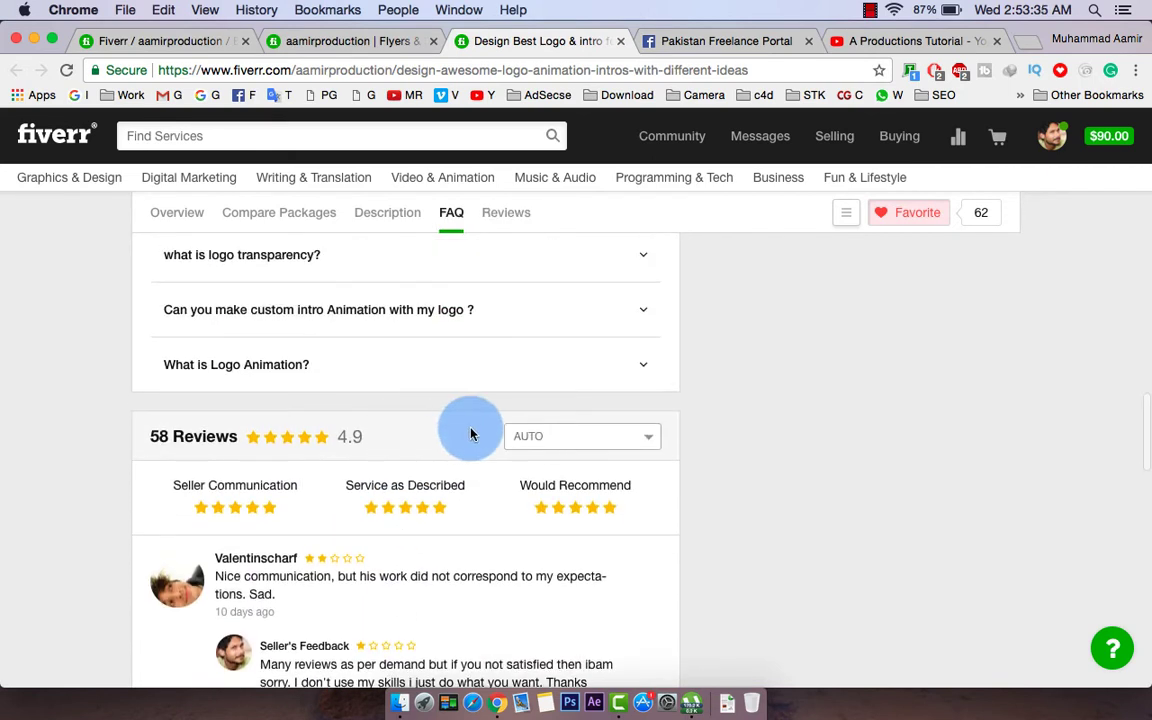
left_click(573, 438)
left_click(545, 464)
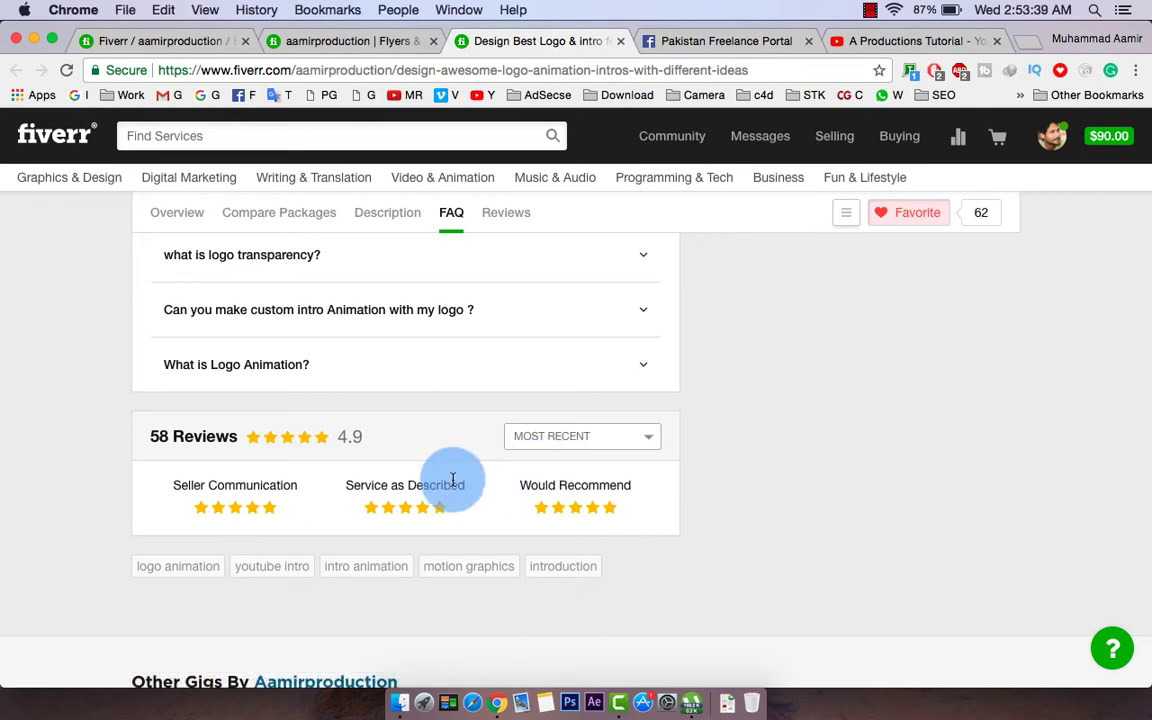
scroll(418, 490, "down", 1)
scroll(418, 490, "down", 2)
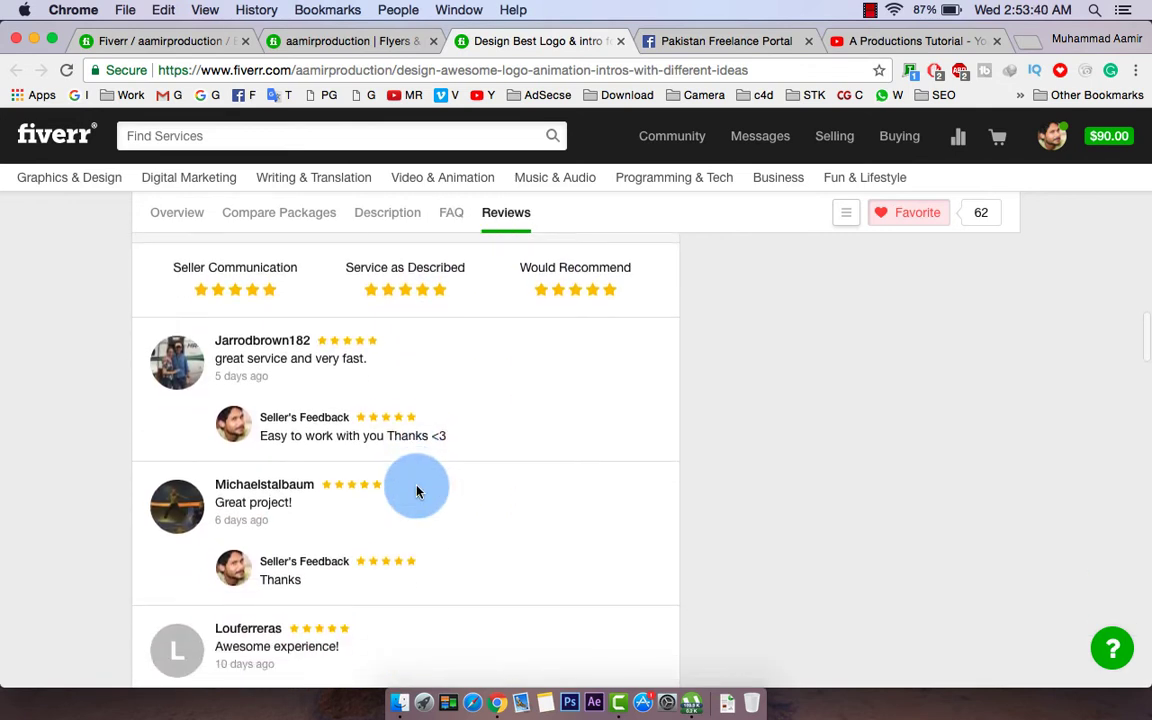
scroll(386, 530, "down", 3)
scroll(386, 527, "down", 5)
scroll(386, 527, "down", 5)
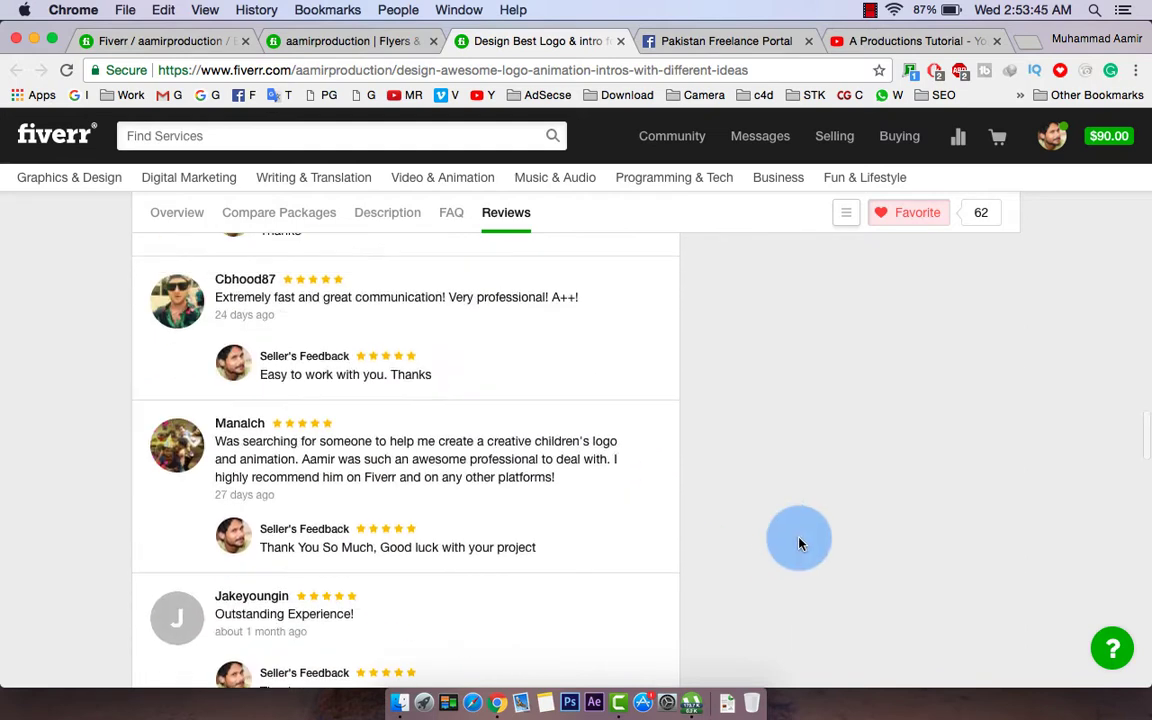
scroll(799, 560, "up", 5)
scroll(882, 489, "up", 5)
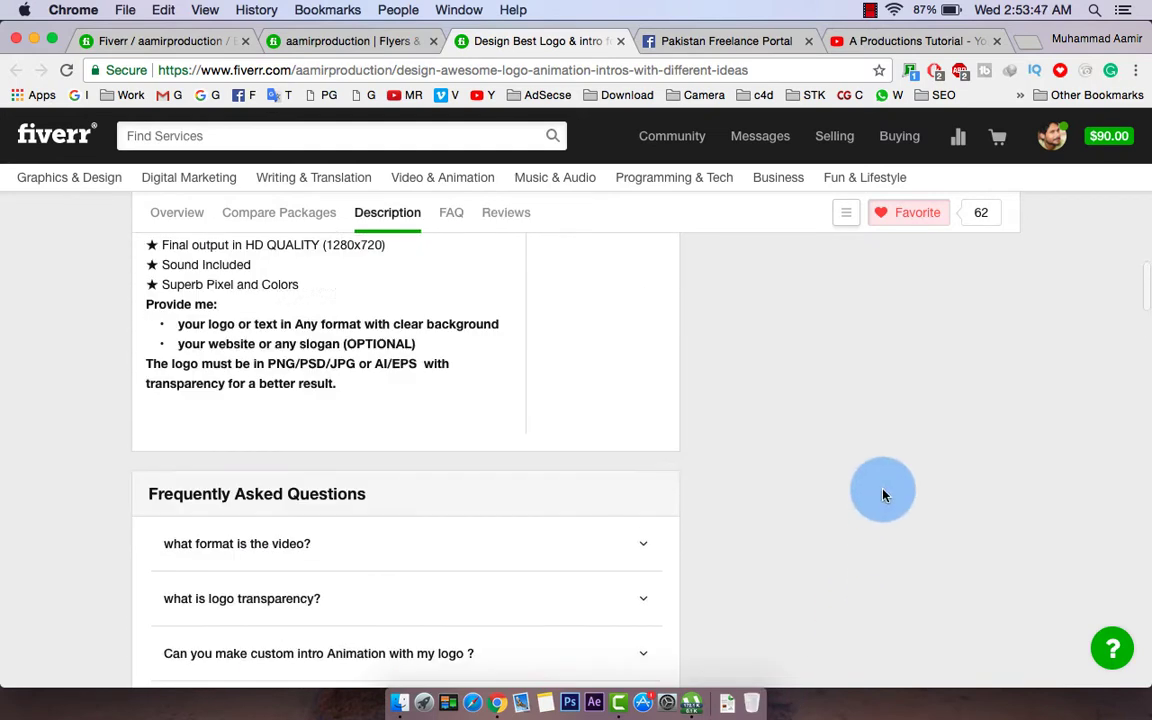
scroll(882, 489, "up", 5)
scroll(882, 492, "up", 5)
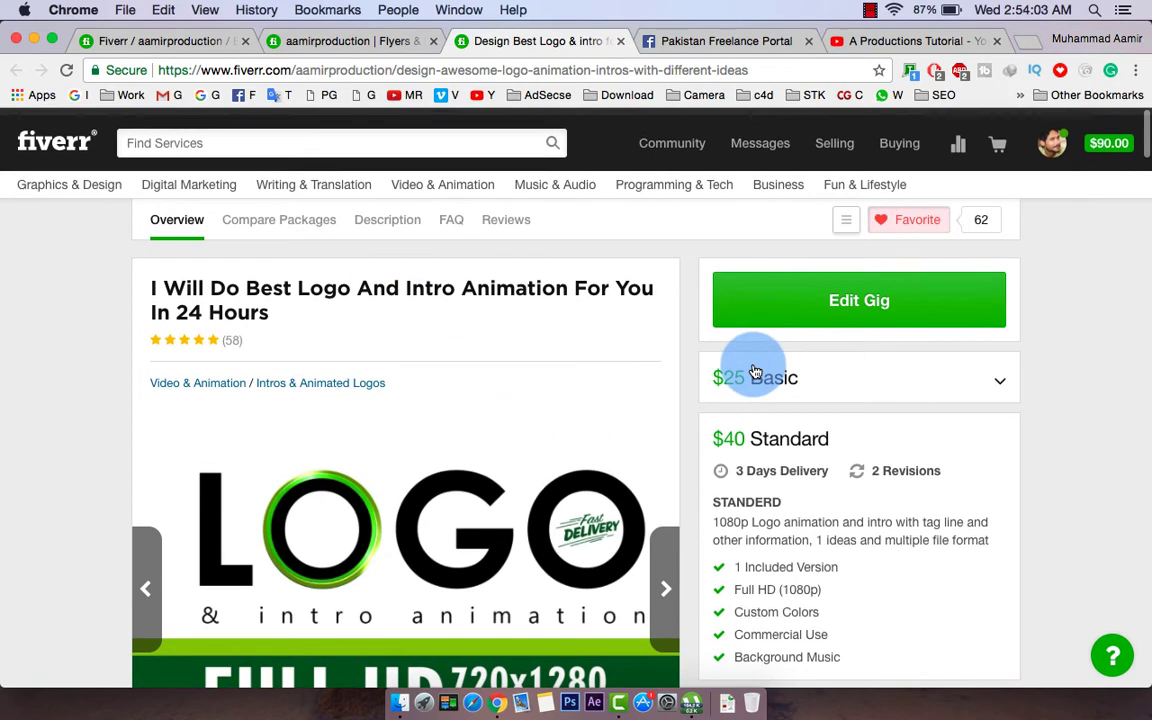
scroll(756, 371, "down", 2)
scroll(756, 371, "down", 4)
scroll(756, 372, "up", 4)
scroll(756, 372, "up", 2)
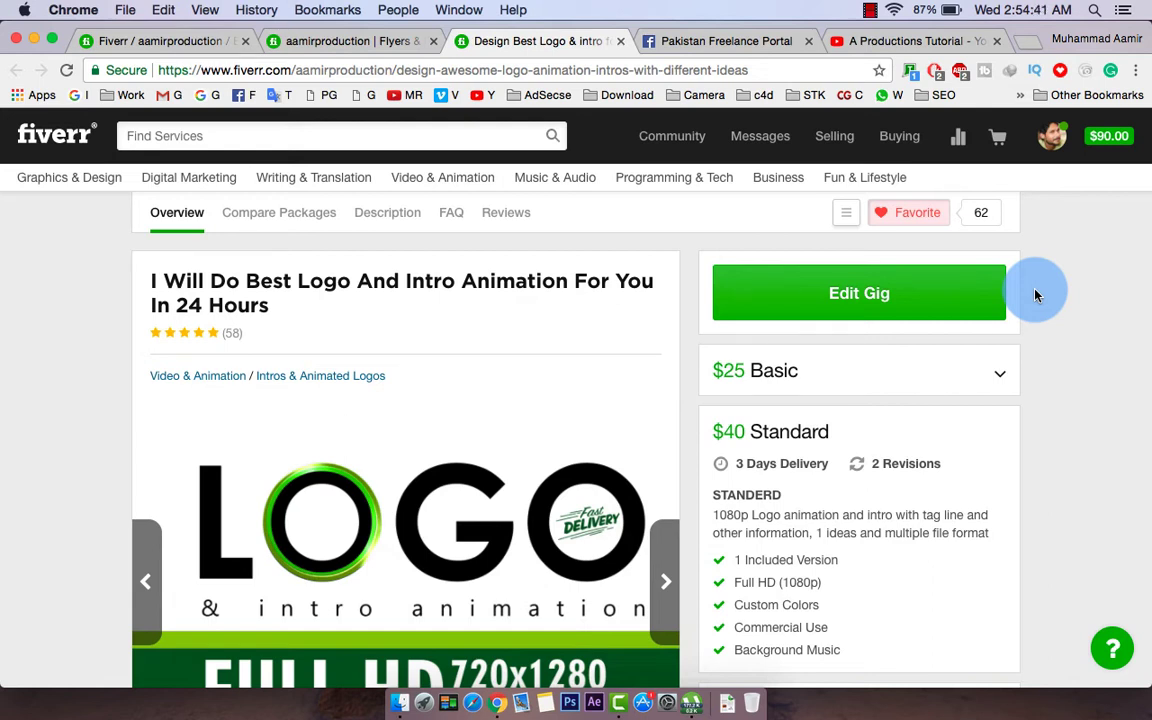
left_click(842, 149)
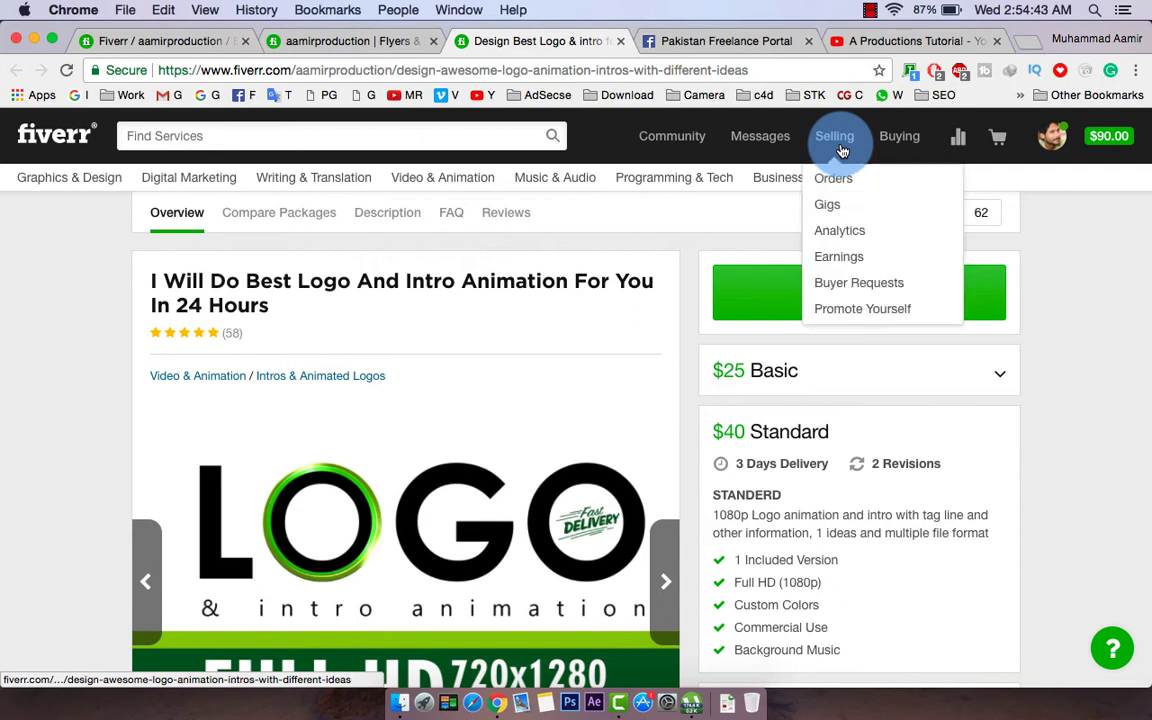
Go to Buyer Requests, read the first $20, 3-day logo design request, and start an offer
left_click(862, 284)
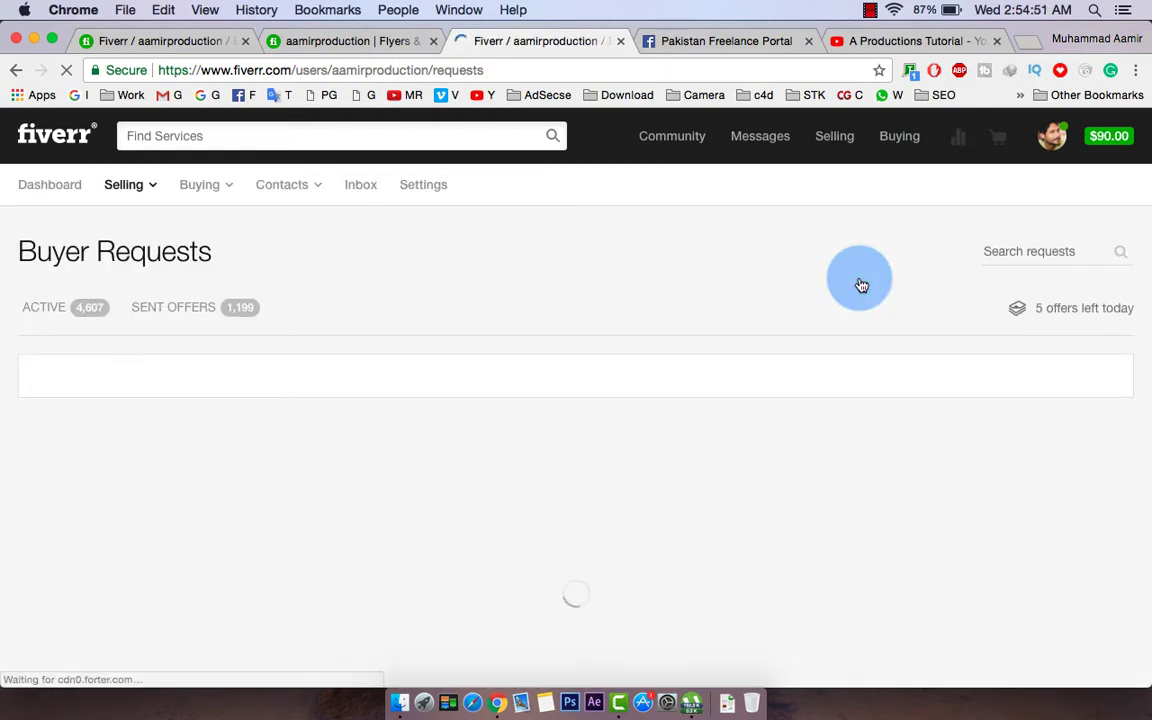
left_click(187, 142)
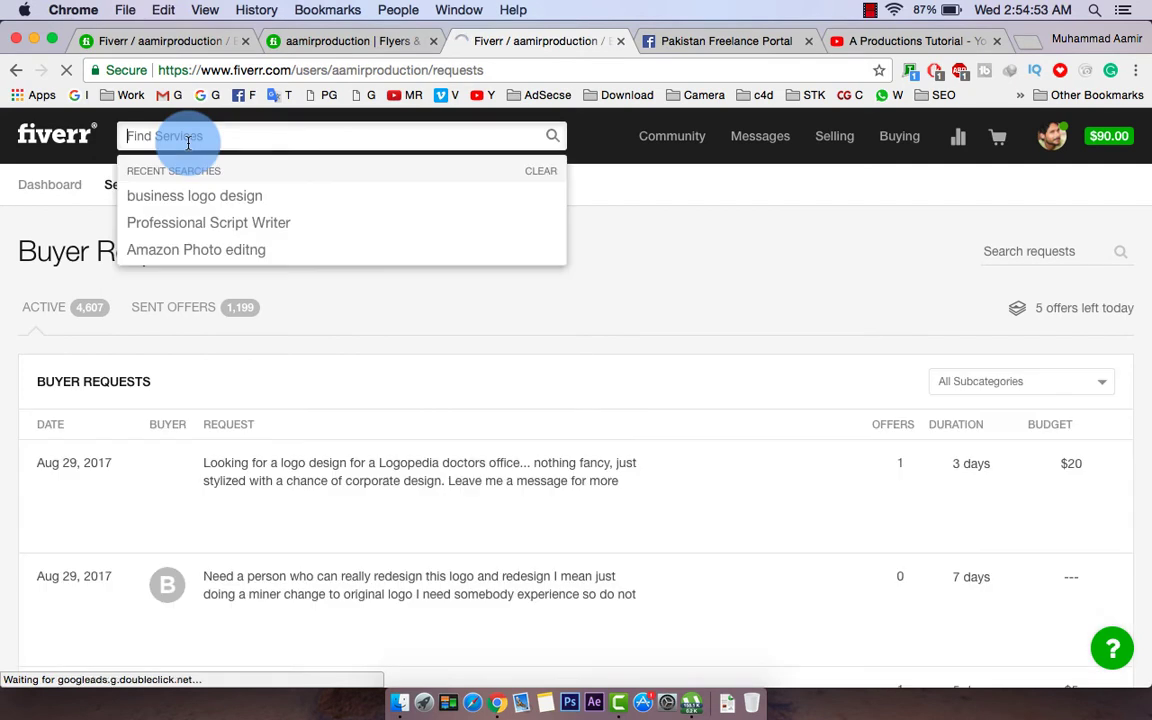
left_click(666, 284)
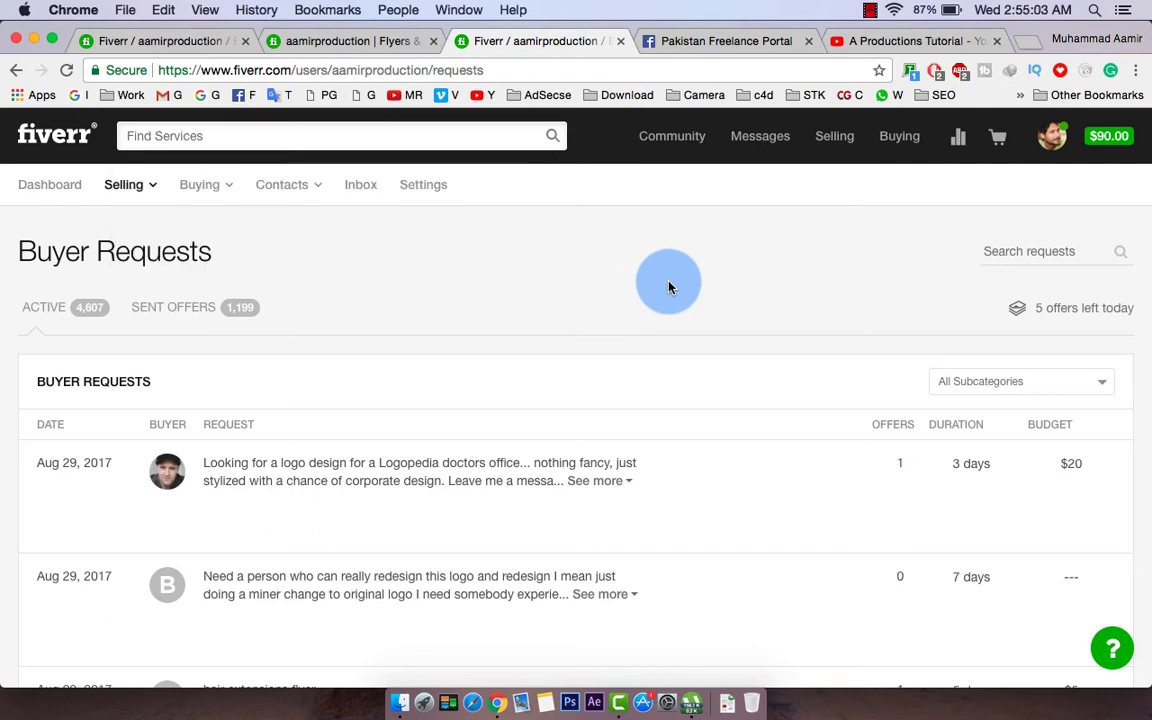
mouse_move(572, 494)
left_click(595, 481)
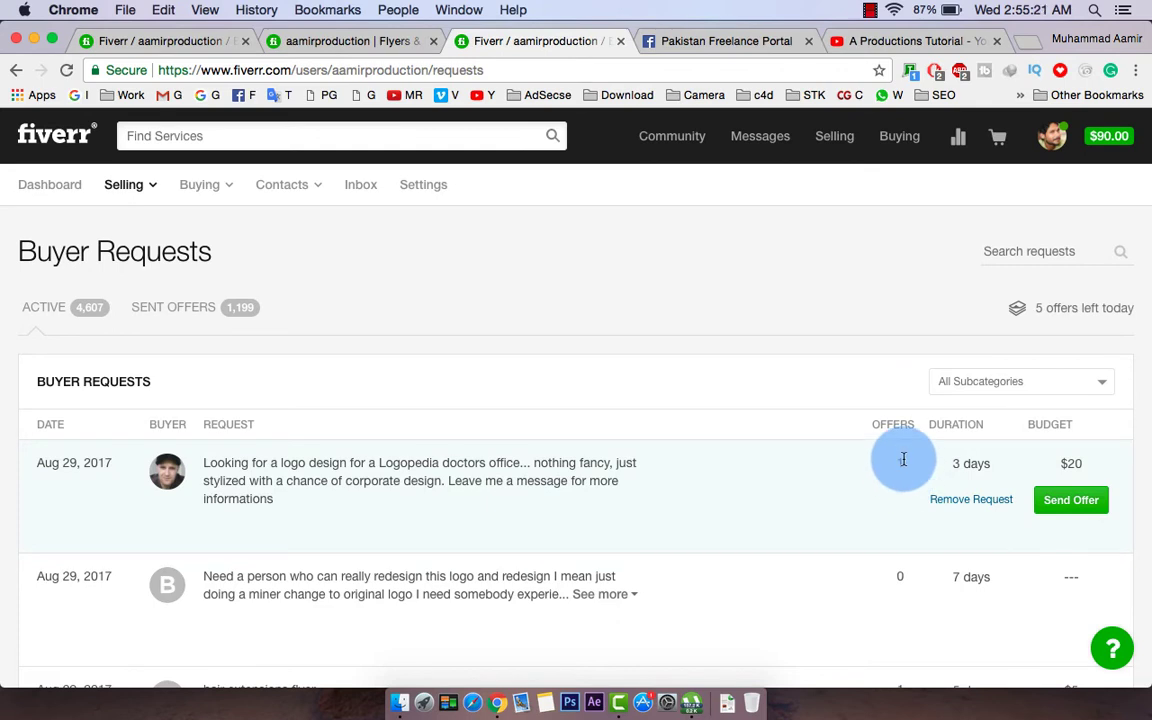
left_click(1067, 501)
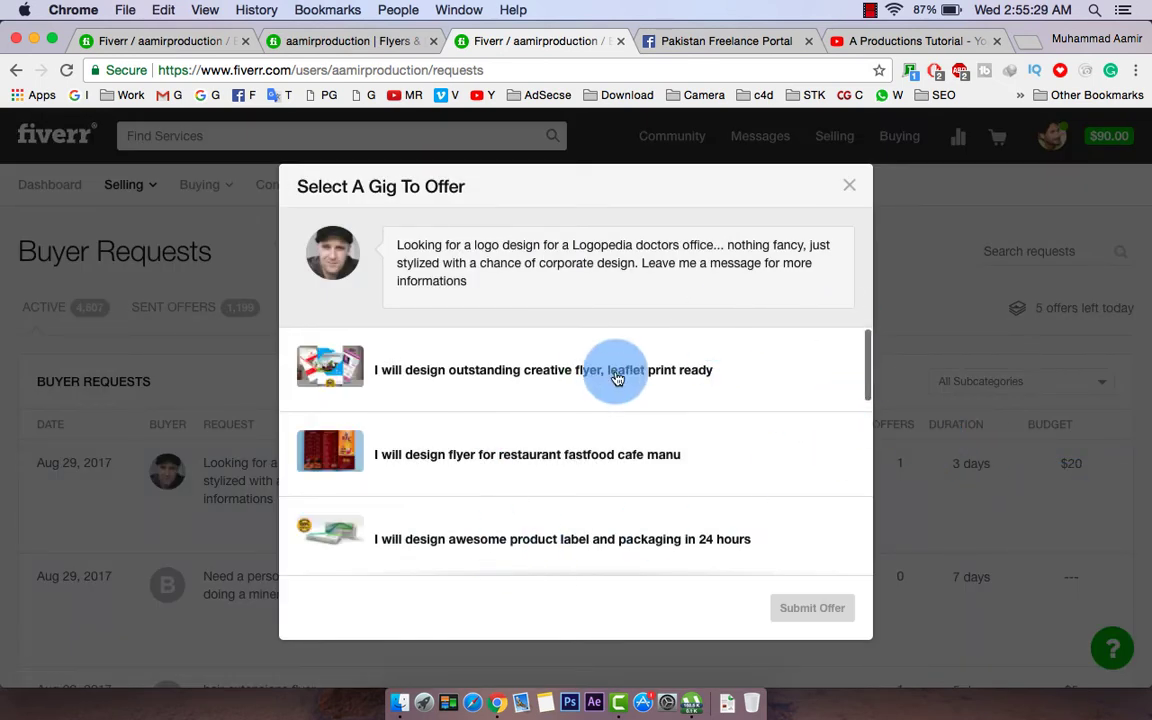
Pick the 'I will create the best logo design' gig for the custom offer and focus its description
scroll(617, 378, "down", 2)
scroll(617, 378, "down", 3)
scroll(617, 378, "down", 3)
scroll(617, 378, "down", 1)
scroll(617, 378, "down", 2)
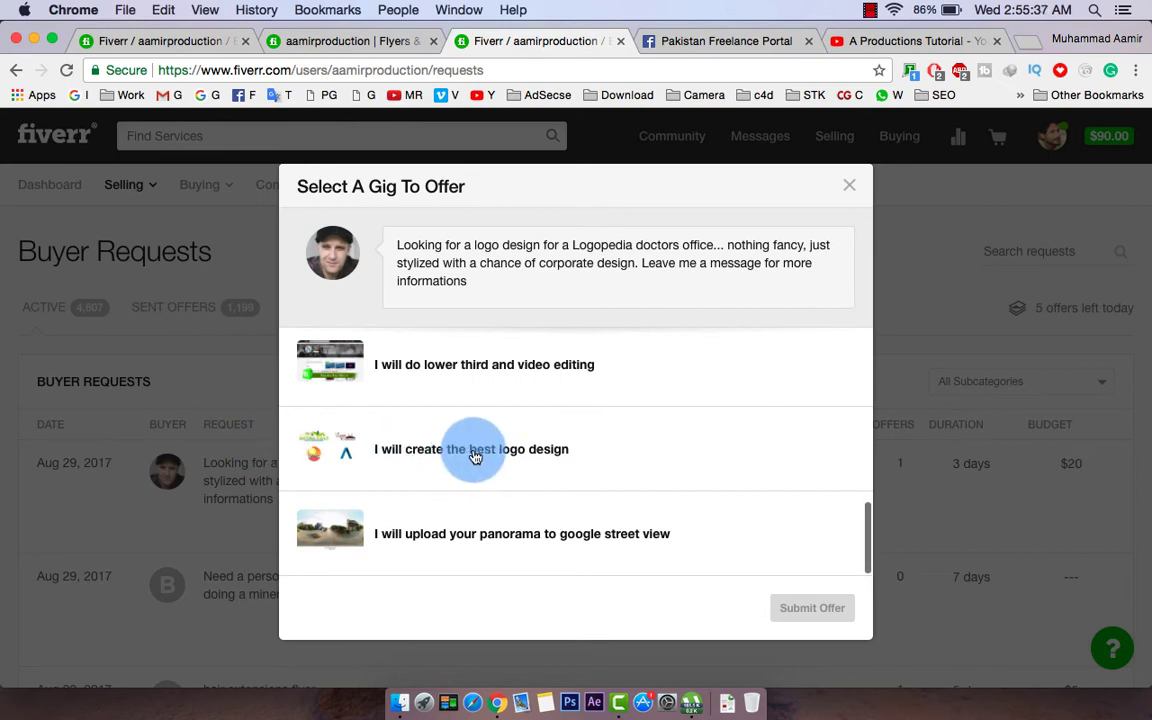
left_click(478, 450)
left_click(538, 422)
scroll(620, 478, "down", 1)
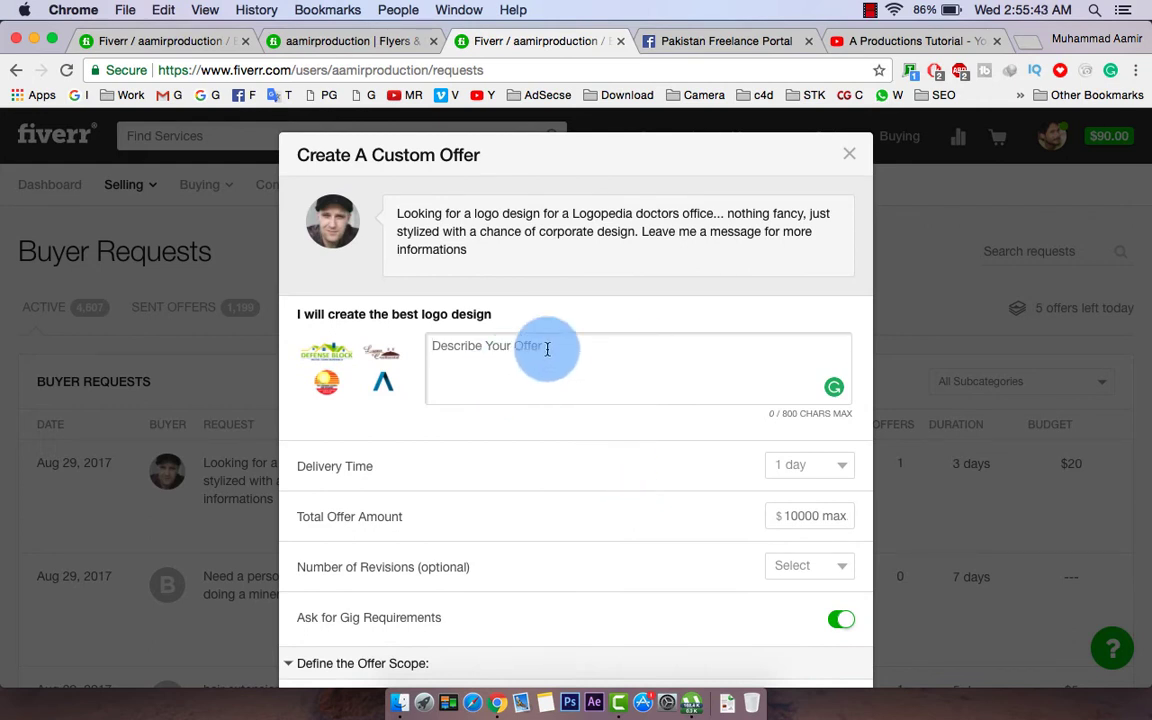
Set the custom offer's delivery time to 3 days, leaving the revisions count unset
left_click(816, 462)
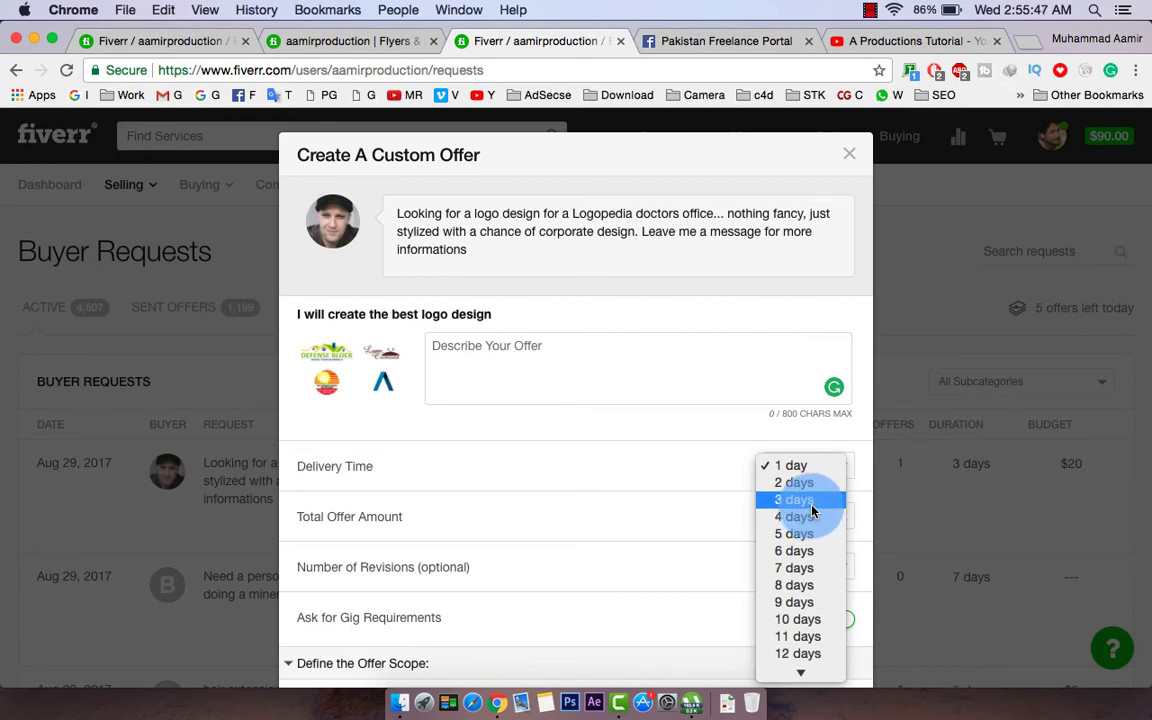
left_click(800, 499)
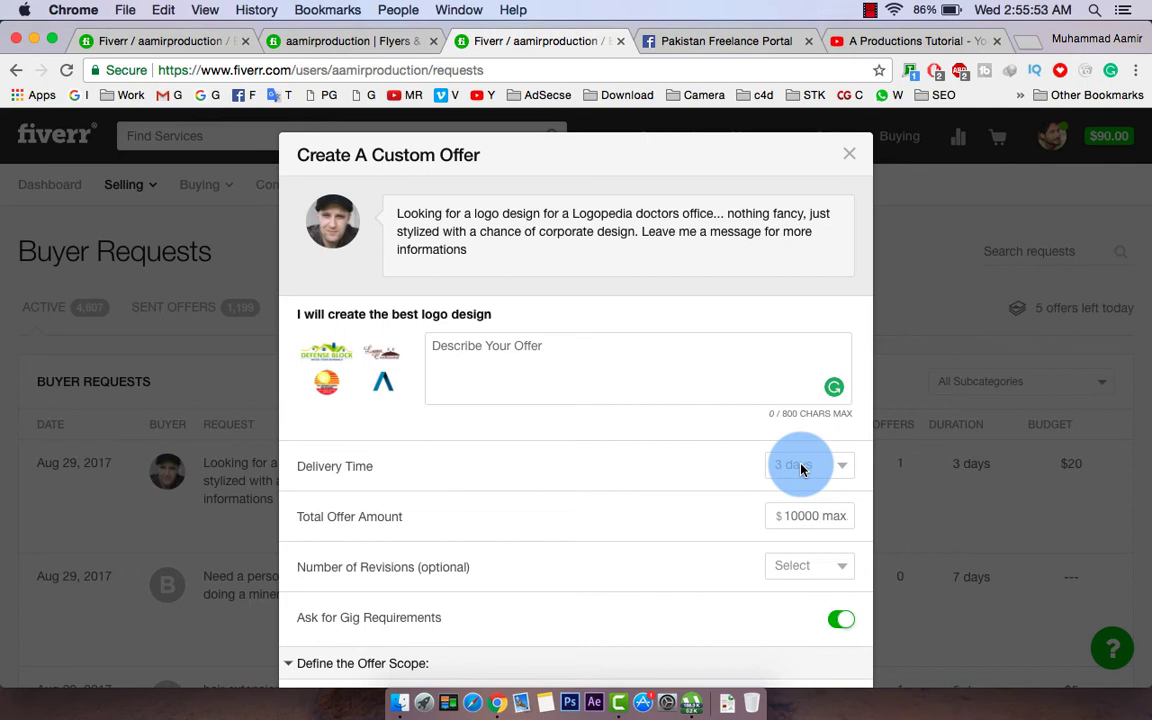
left_click(820, 525)
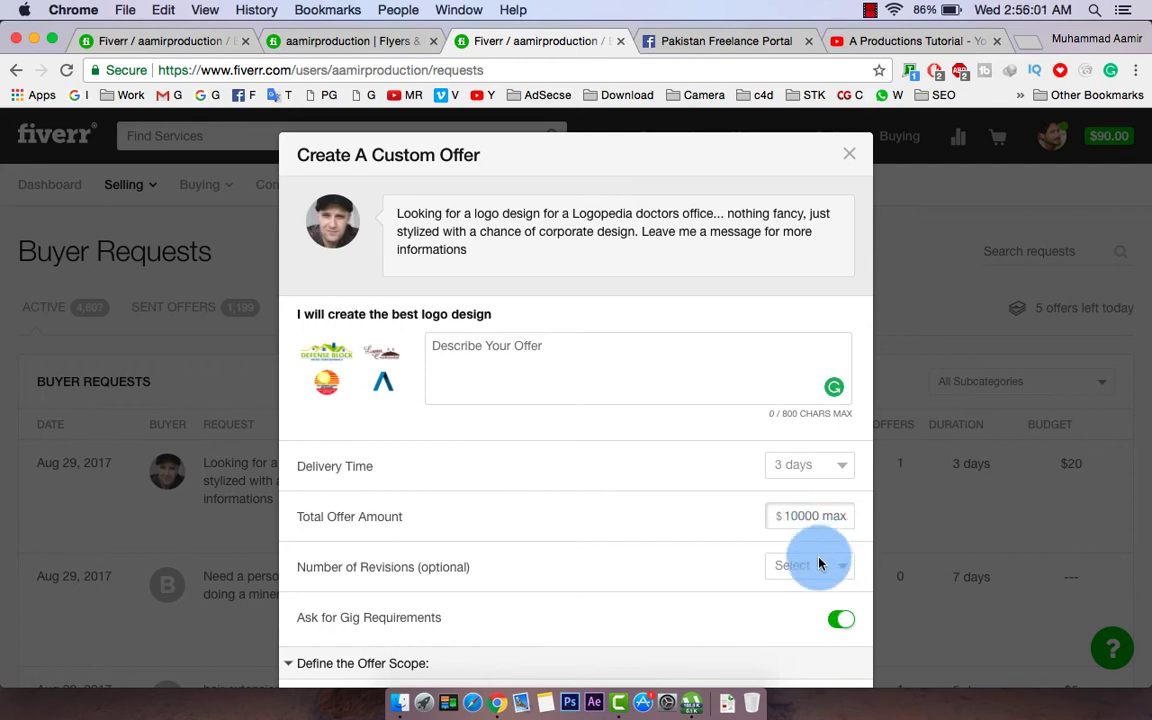
left_click(818, 566)
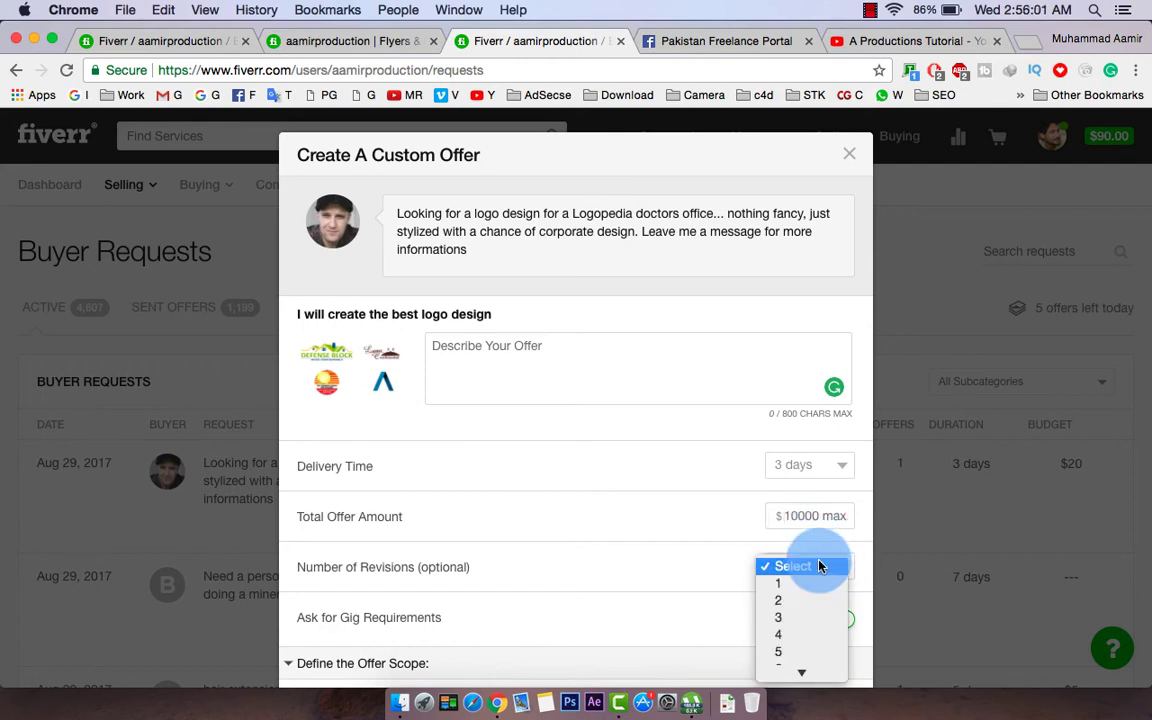
left_click(695, 558)
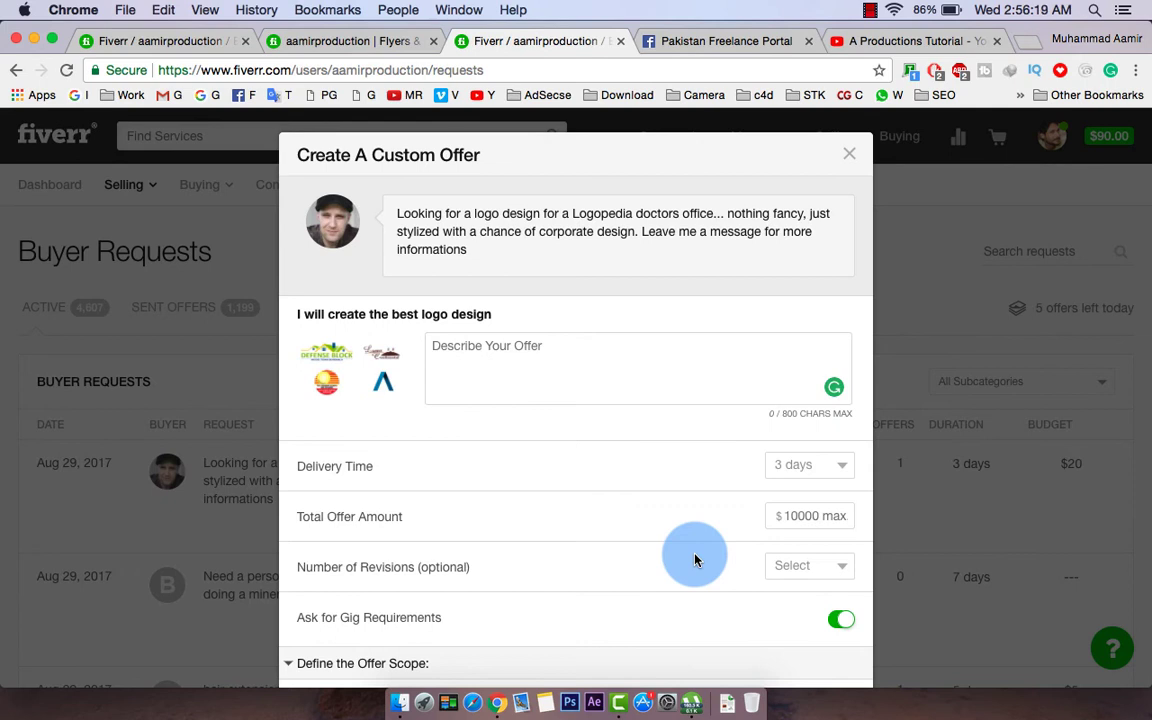
scroll(696, 560, "down", 3)
Tick Source File, High Resolution and Stationery Designs in the custom offer's scope
scroll(696, 560, "down", 2)
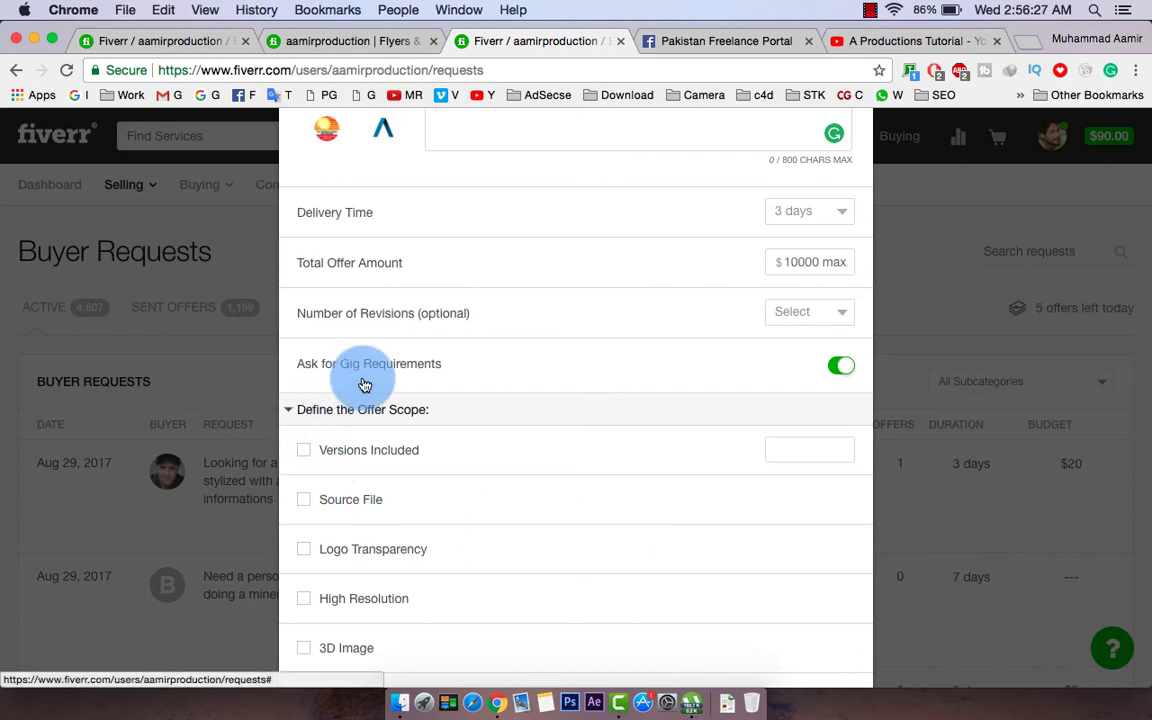
scroll(450, 361, "down", 2)
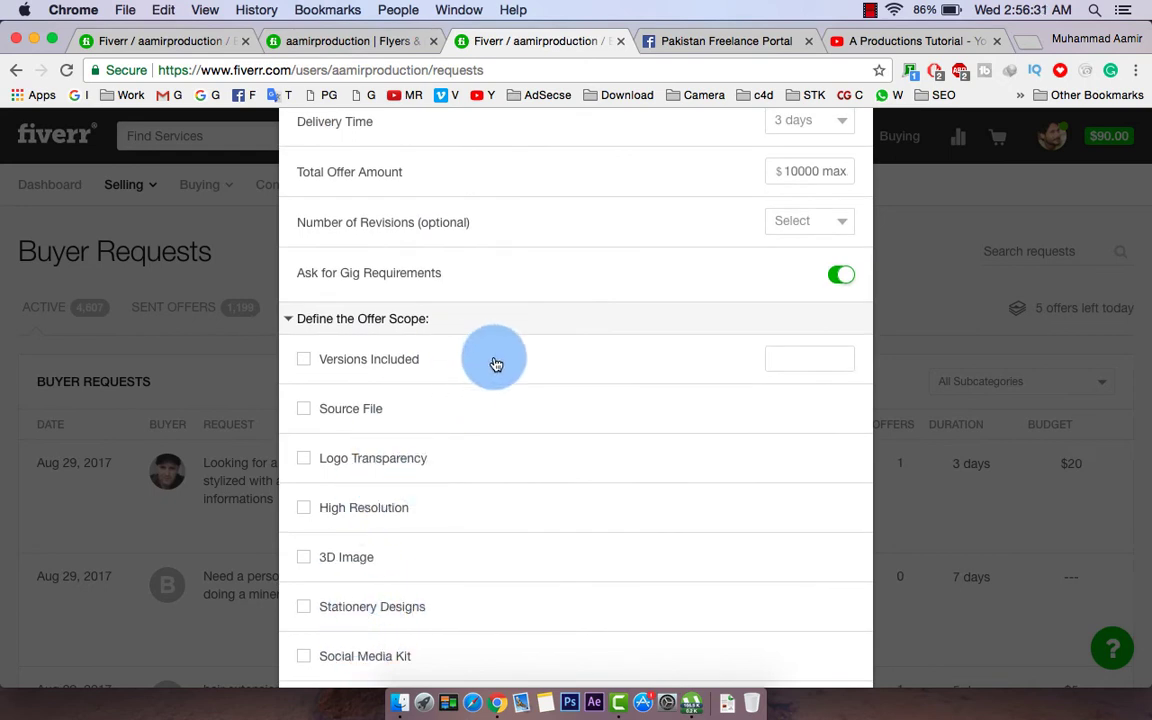
scroll(494, 363, "down", 2)
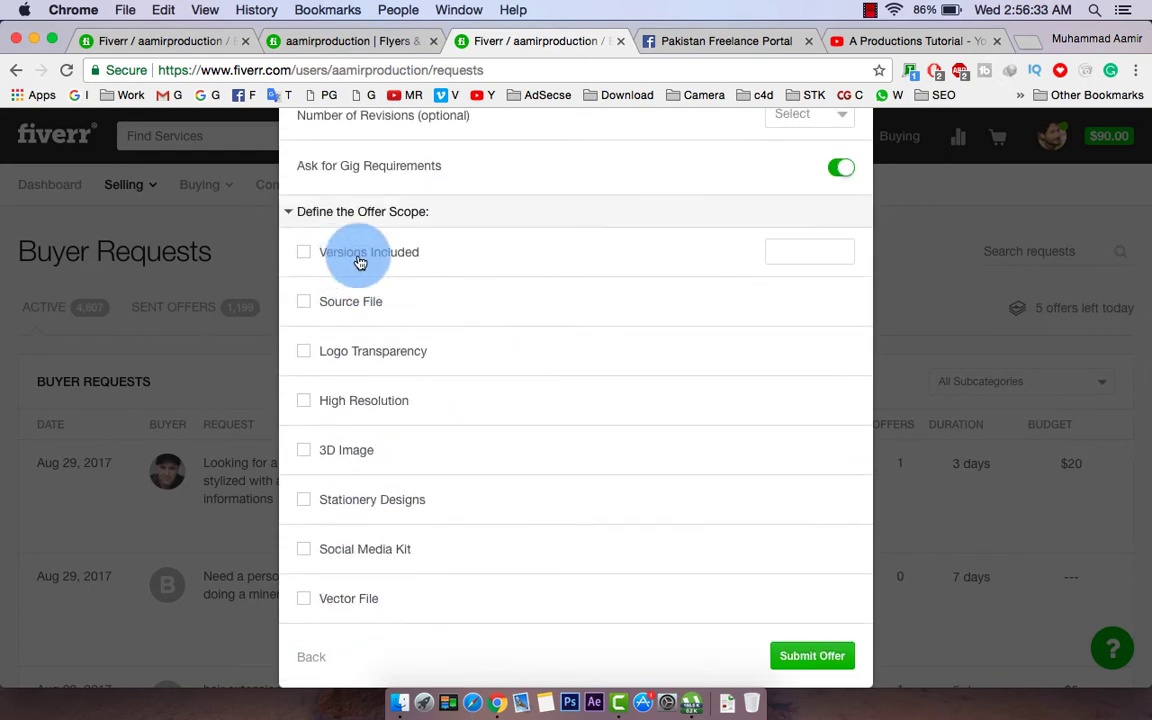
scroll(493, 368, "up", 2)
scroll(493, 370, "down", 1)
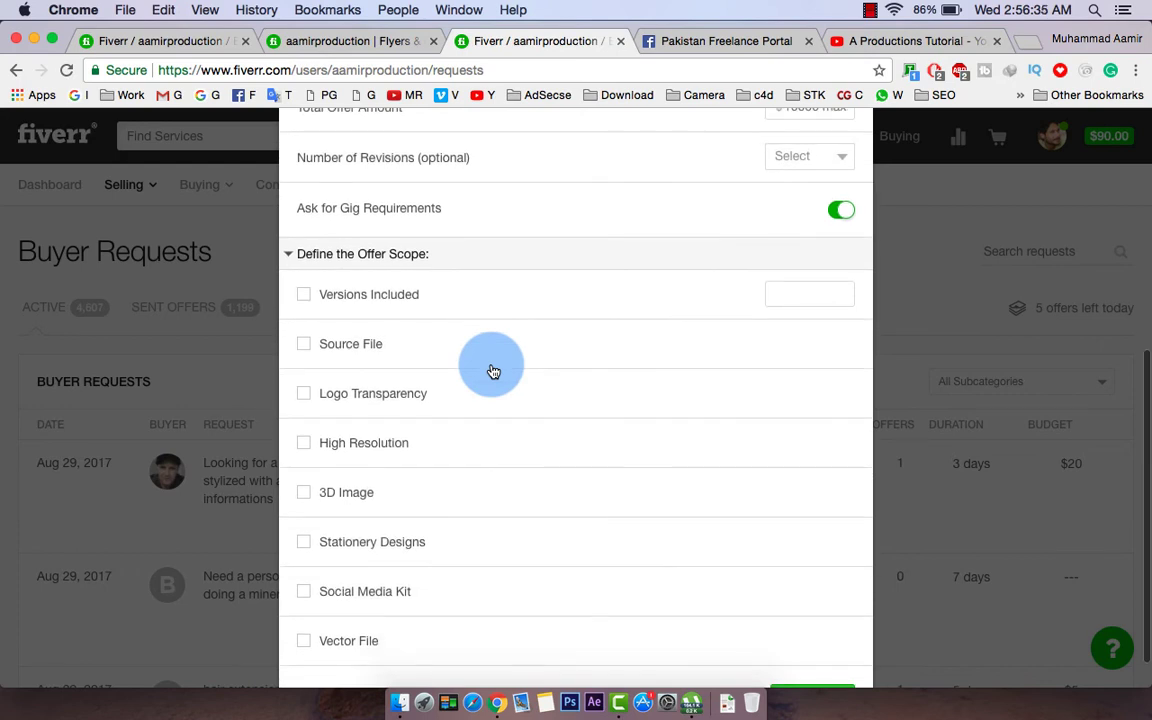
left_click(307, 346)
left_click(304, 444)
left_click(303, 541)
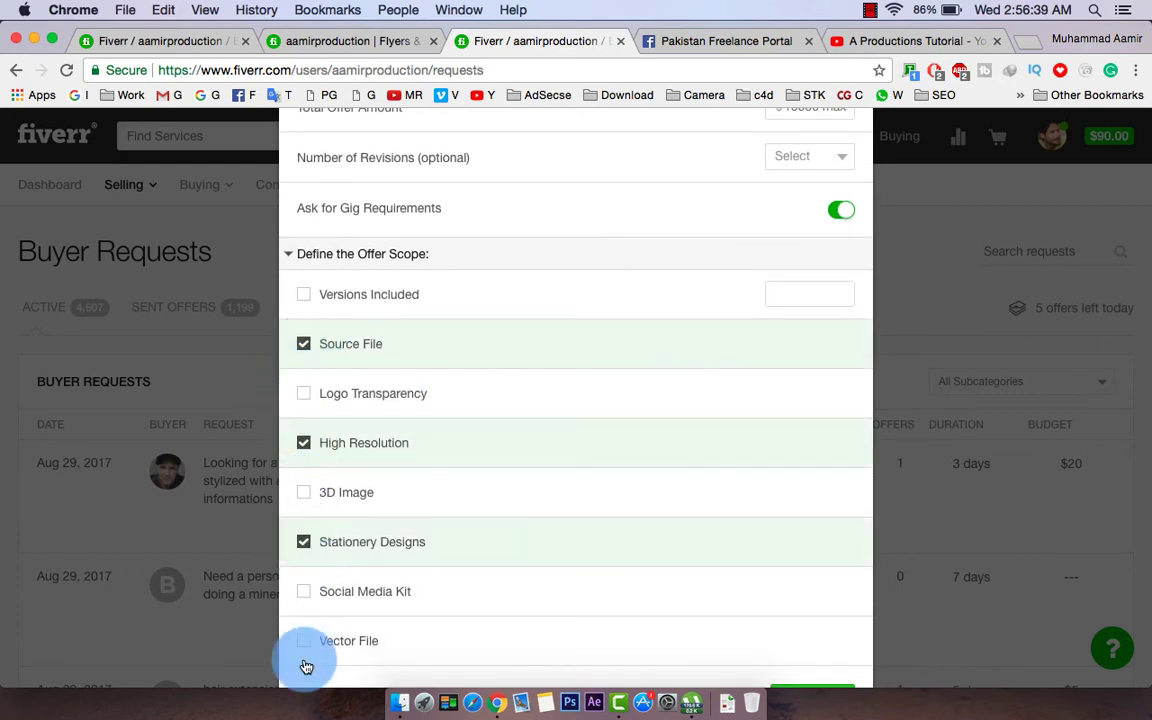
scroll(555, 535, "down", 1)
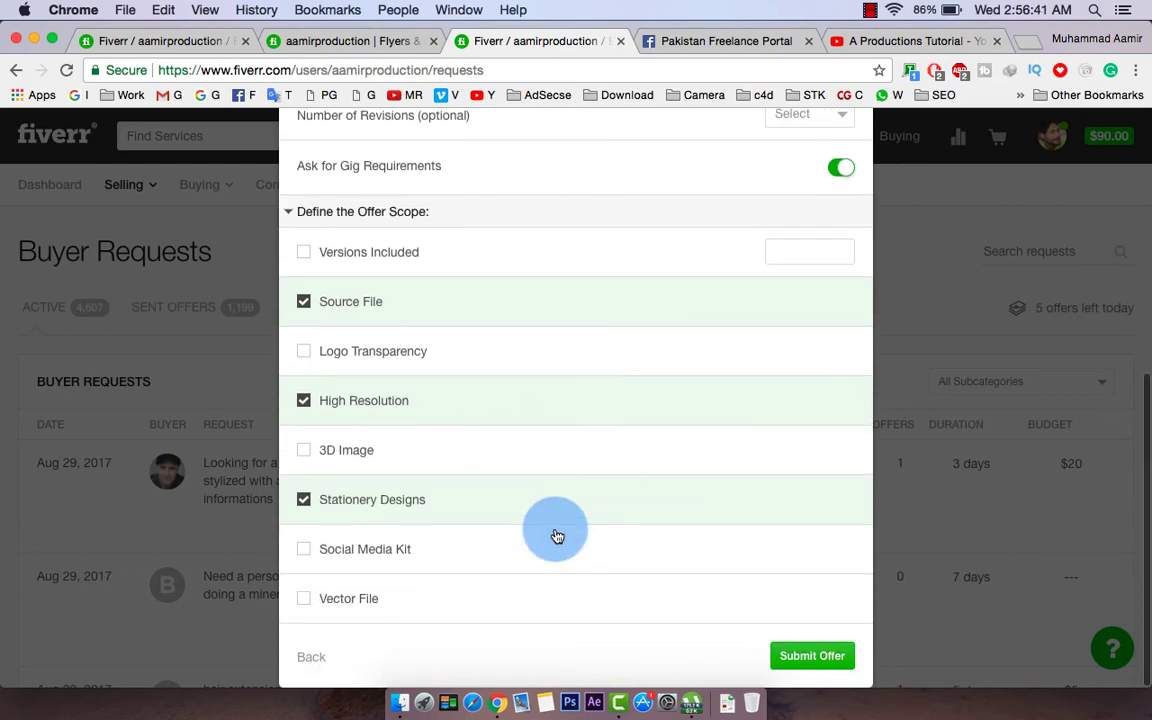
scroll(555, 535, "up", 5)
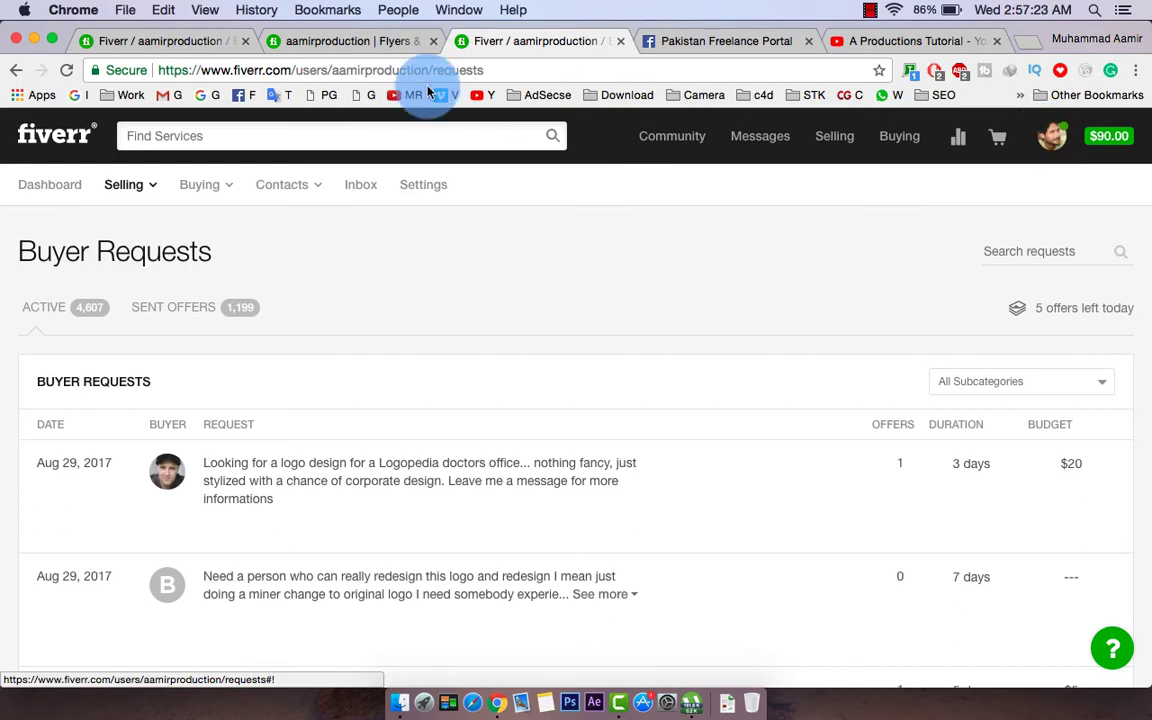
Return to the seller profile tab and scroll through its active gigs and back up
left_click(395, 44)
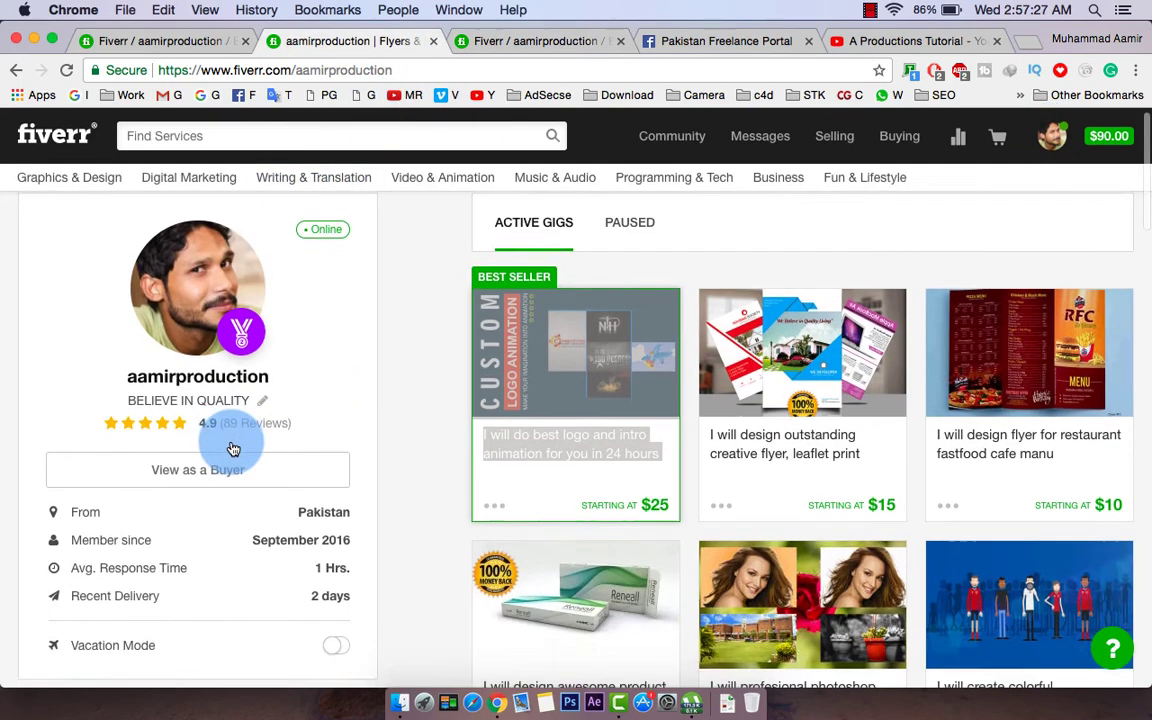
scroll(232, 449, "down", 1)
left_click(422, 390)
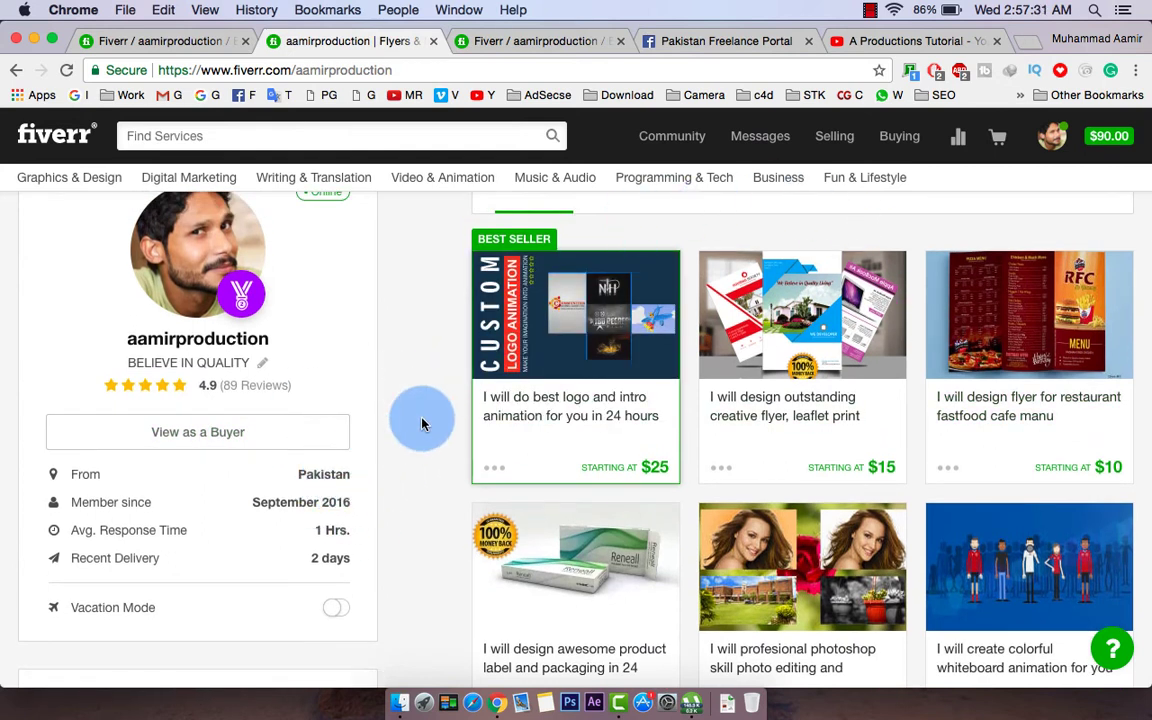
scroll(422, 424, "down", 4)
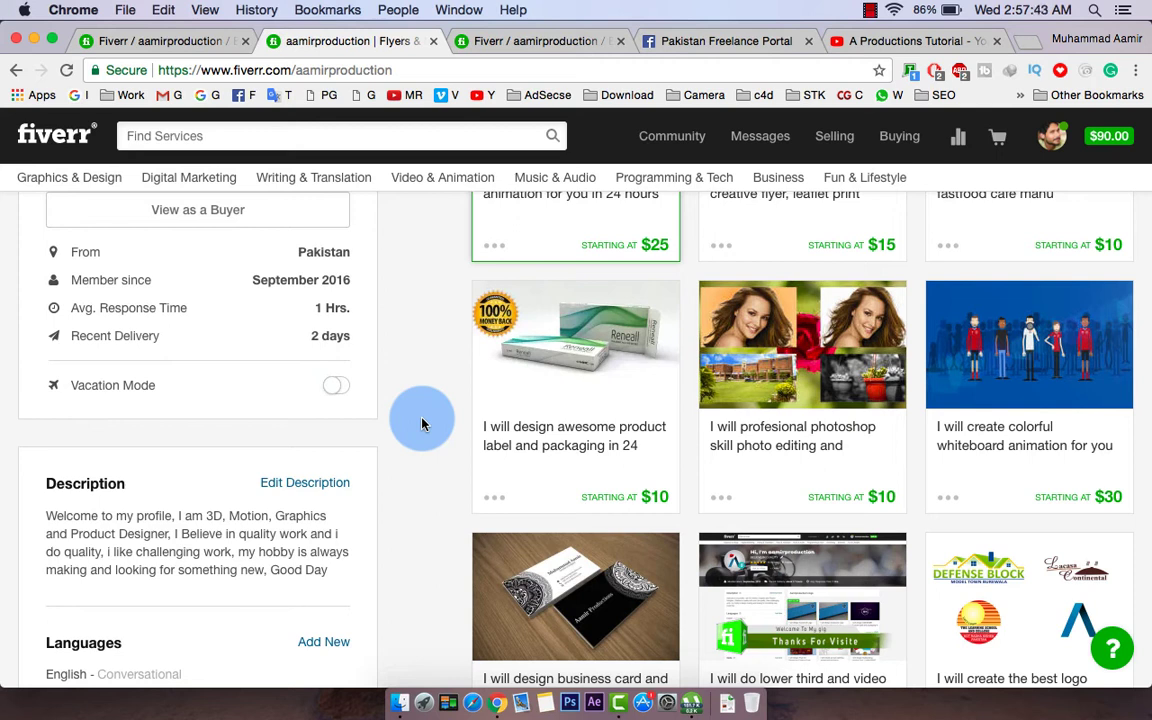
scroll(422, 424, "up", 3)
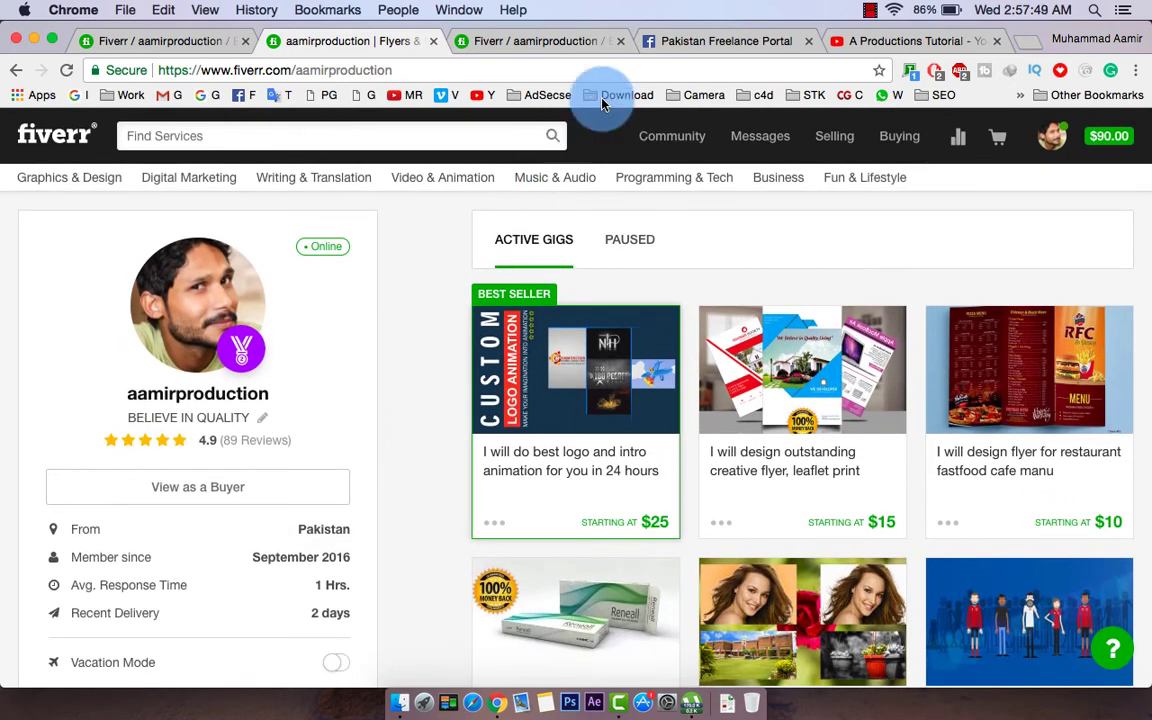
Return to Buyer Requests and browse the subcategory list, keeping All Subcategories for now
left_click(563, 42)
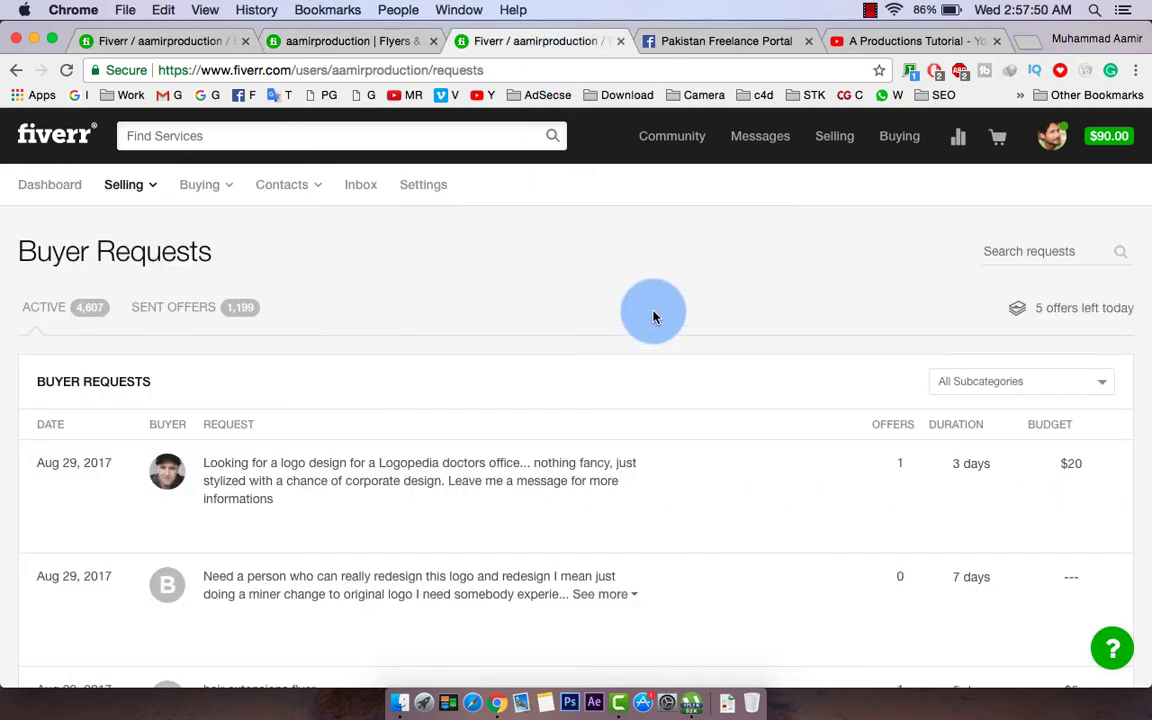
scroll(658, 326, "down", 2)
scroll(658, 326, "down", 1)
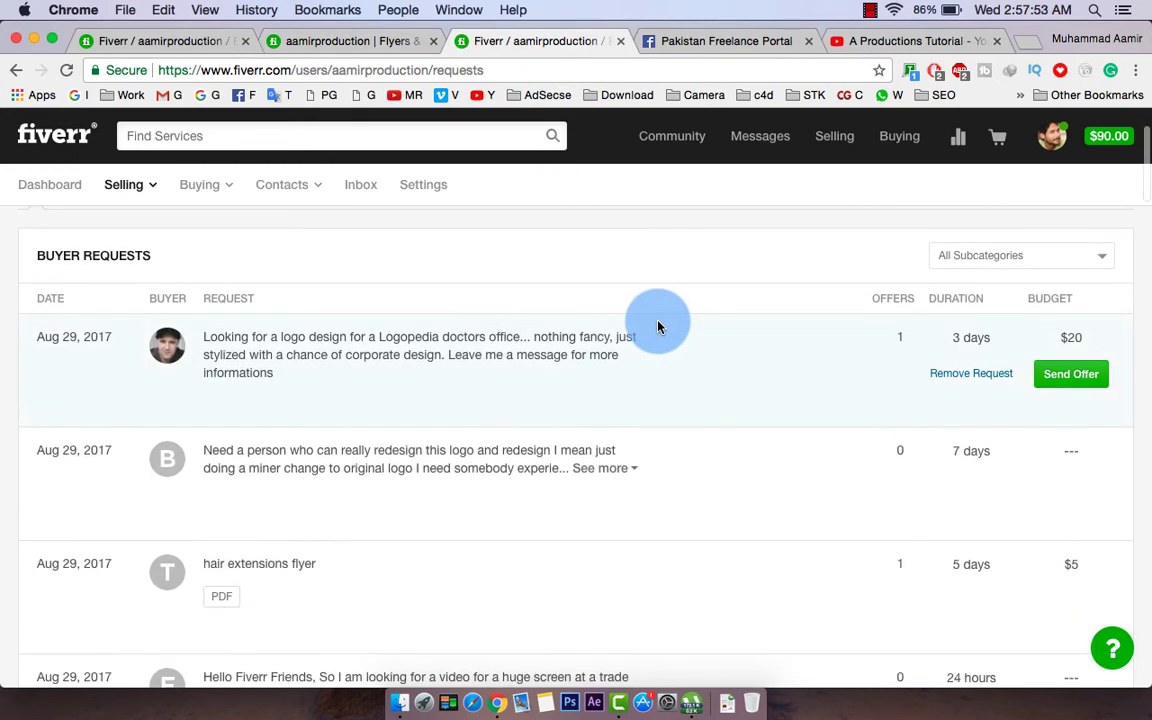
left_click(1012, 260)
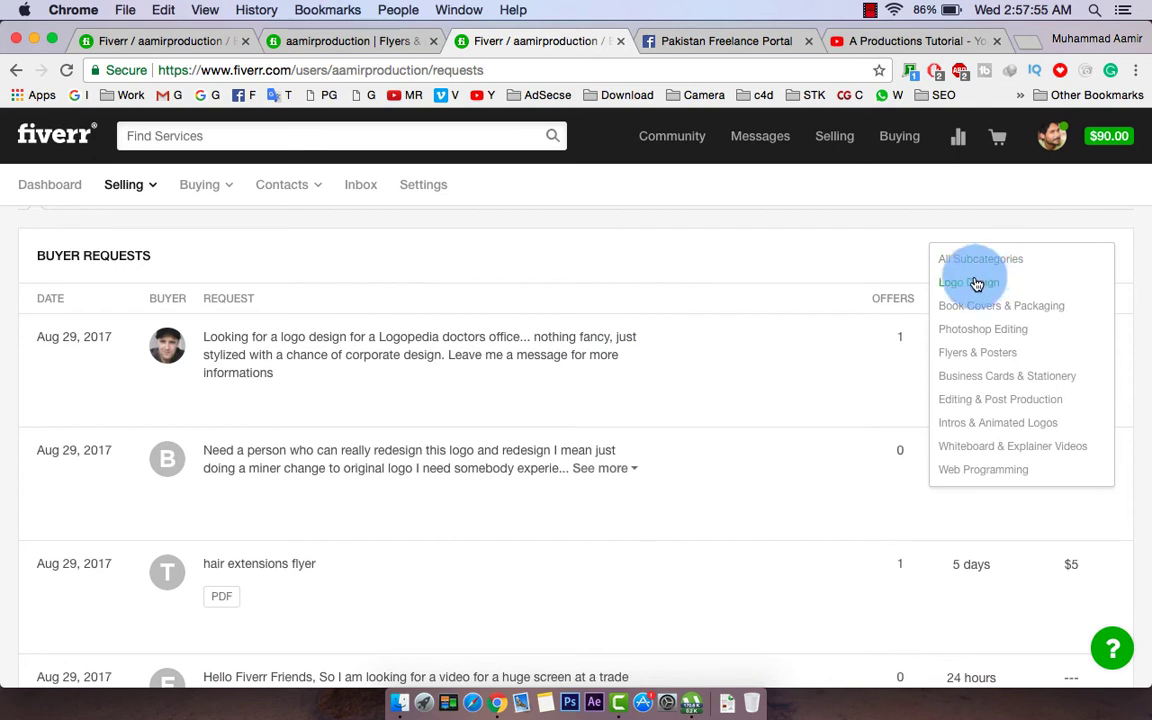
left_click(785, 251)
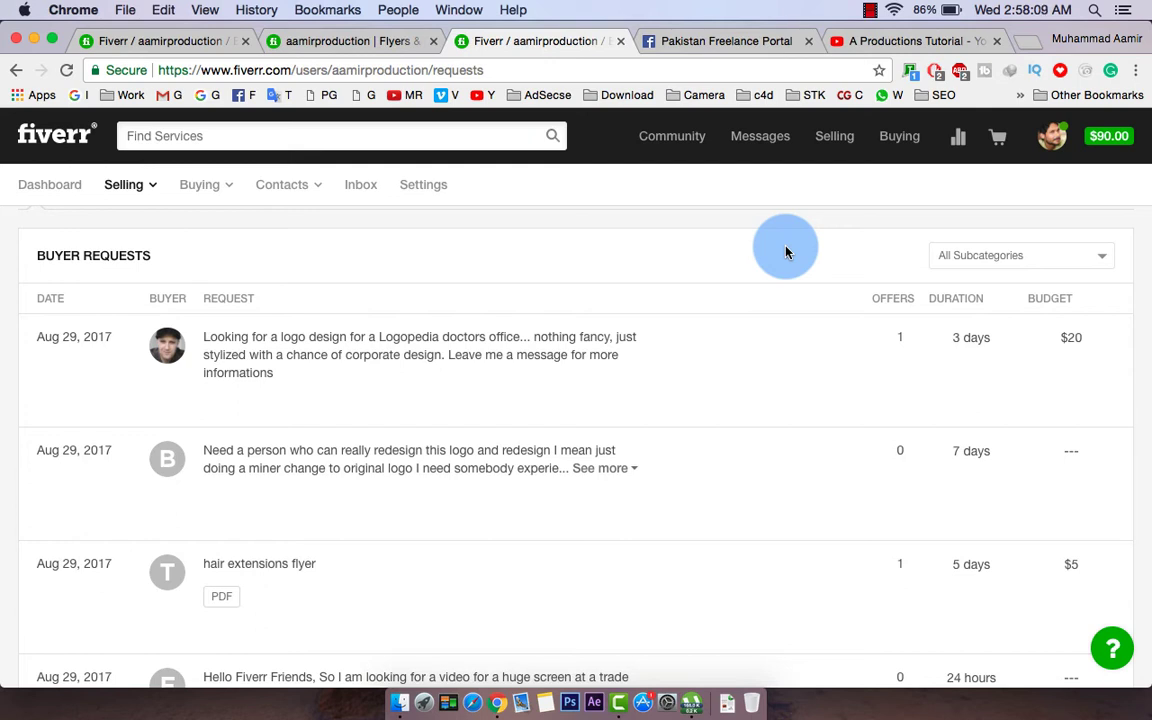
left_click(1021, 262)
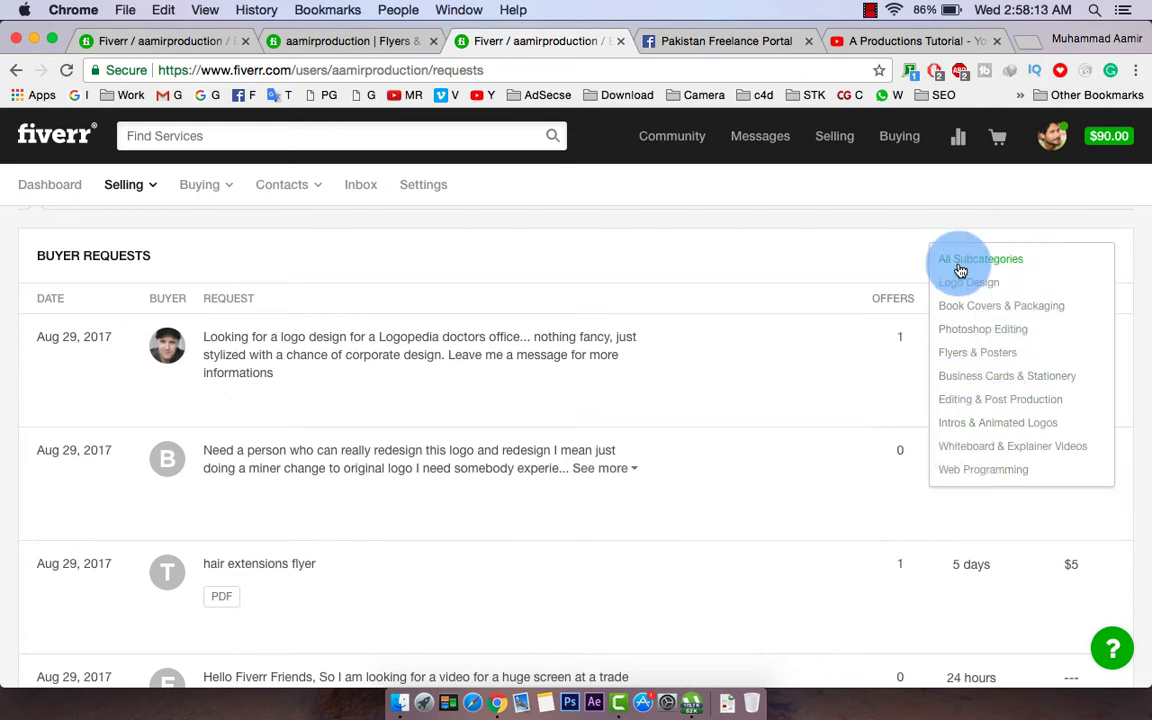
left_click(753, 286)
mouse_move(400, 480)
scroll(504, 310, "down", 1)
scroll(504, 310, "up", 3)
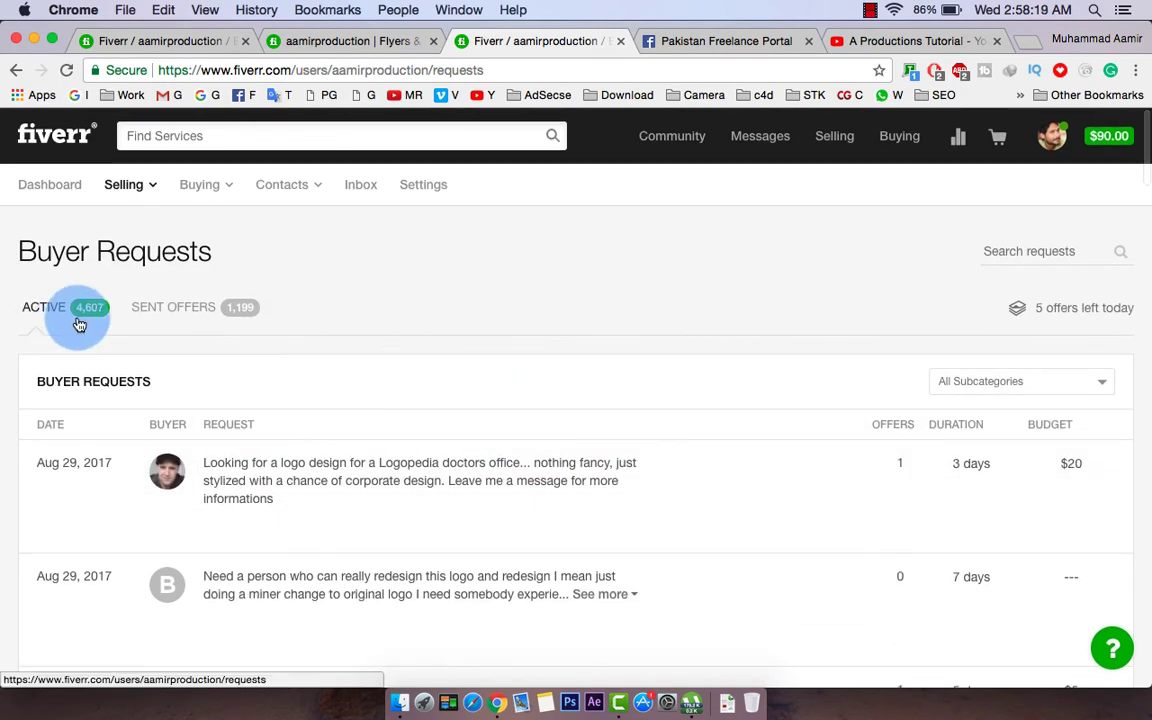
Filter buyer requests to Intros & Animated Logos and scroll through the results
left_click(970, 386)
left_click(975, 550)
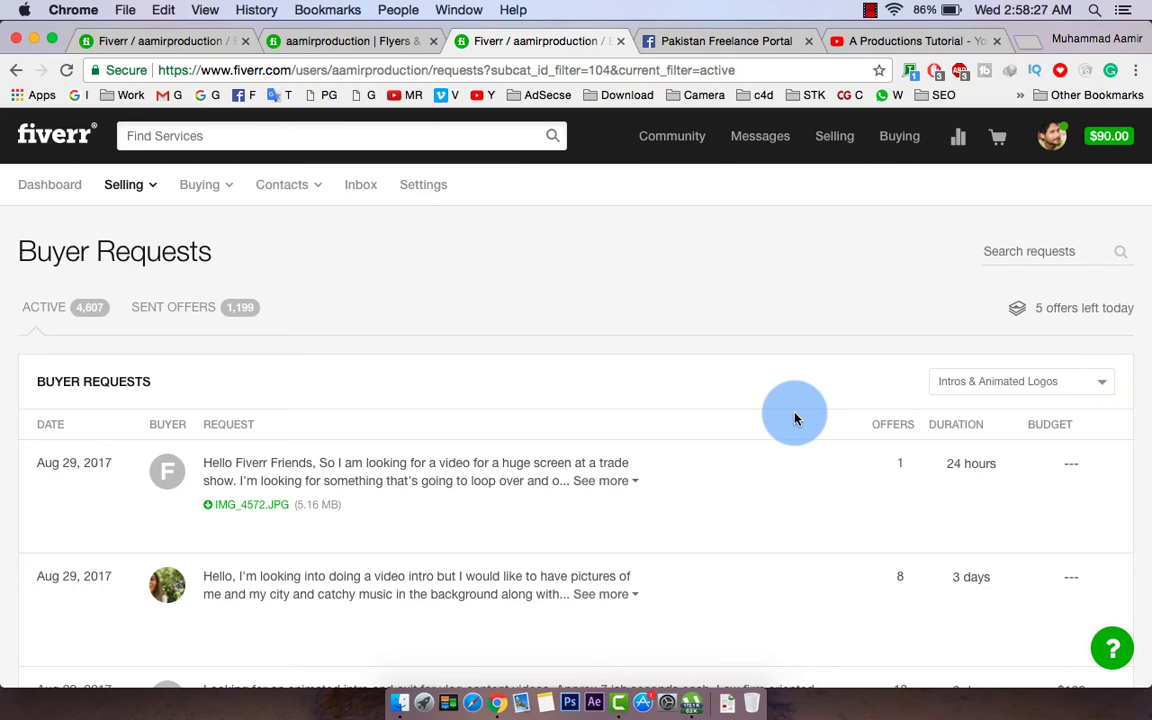
scroll(795, 418, "down", 3)
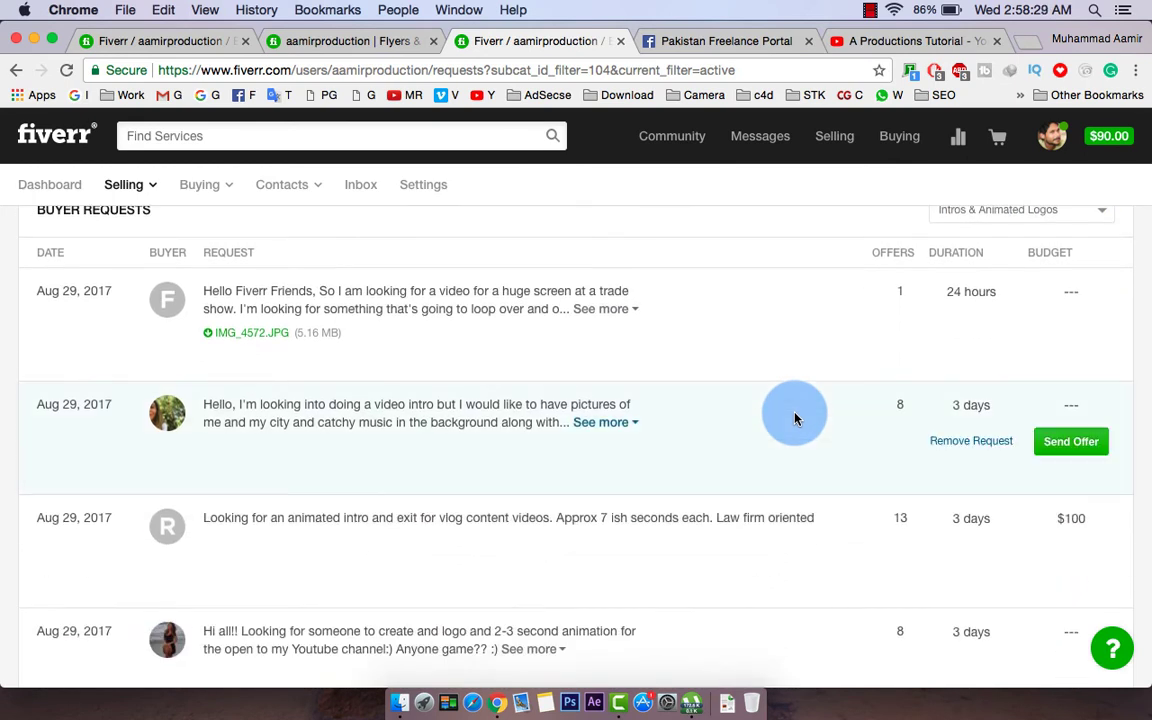
scroll(795, 418, "down", 2)
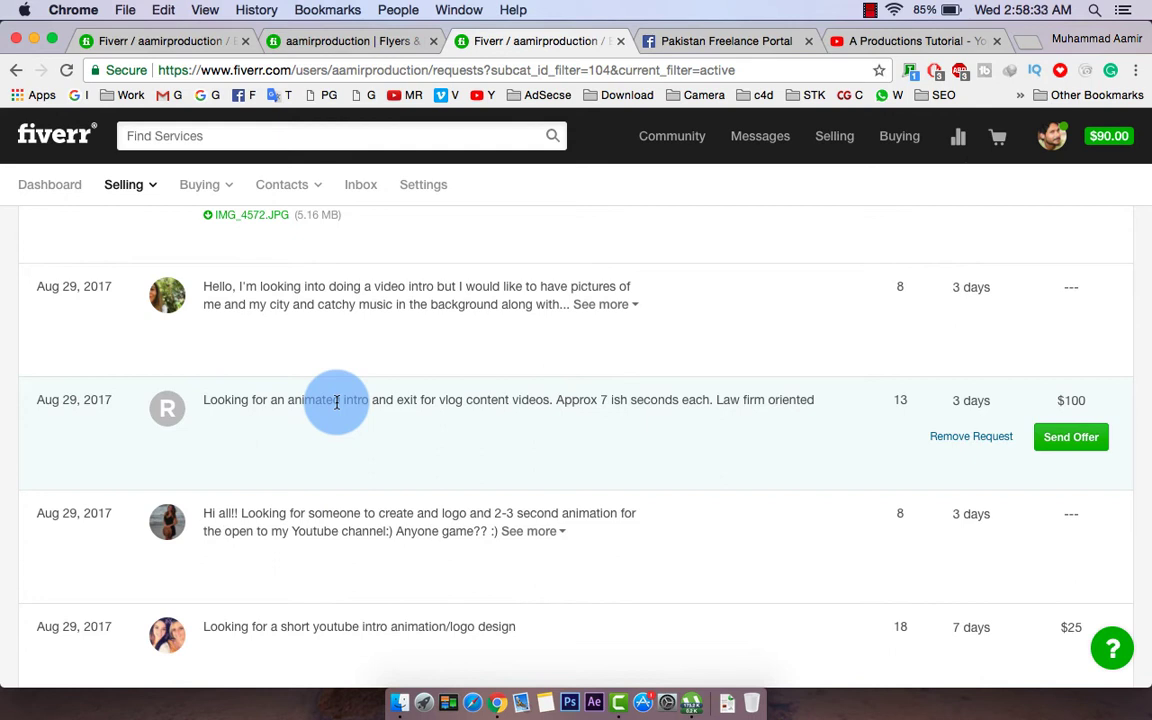
Start a custom offer on the animated intro request using the logo and intro animation gig
left_click(1055, 440)
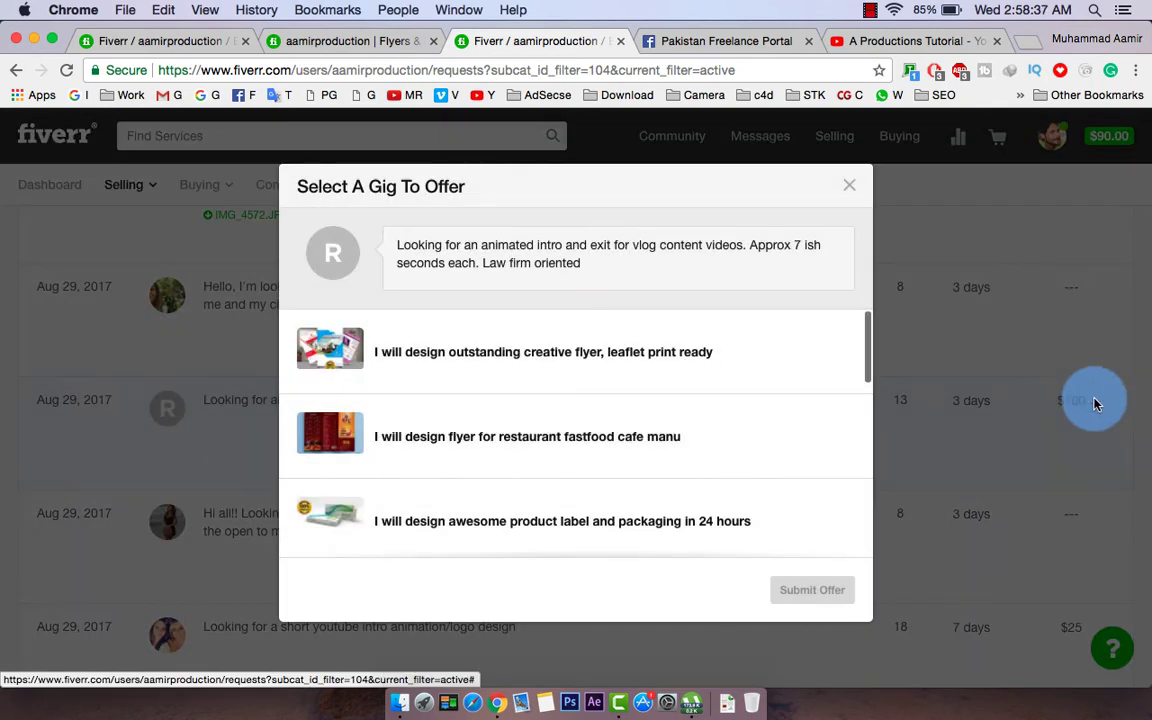
scroll(697, 416, "down", 3)
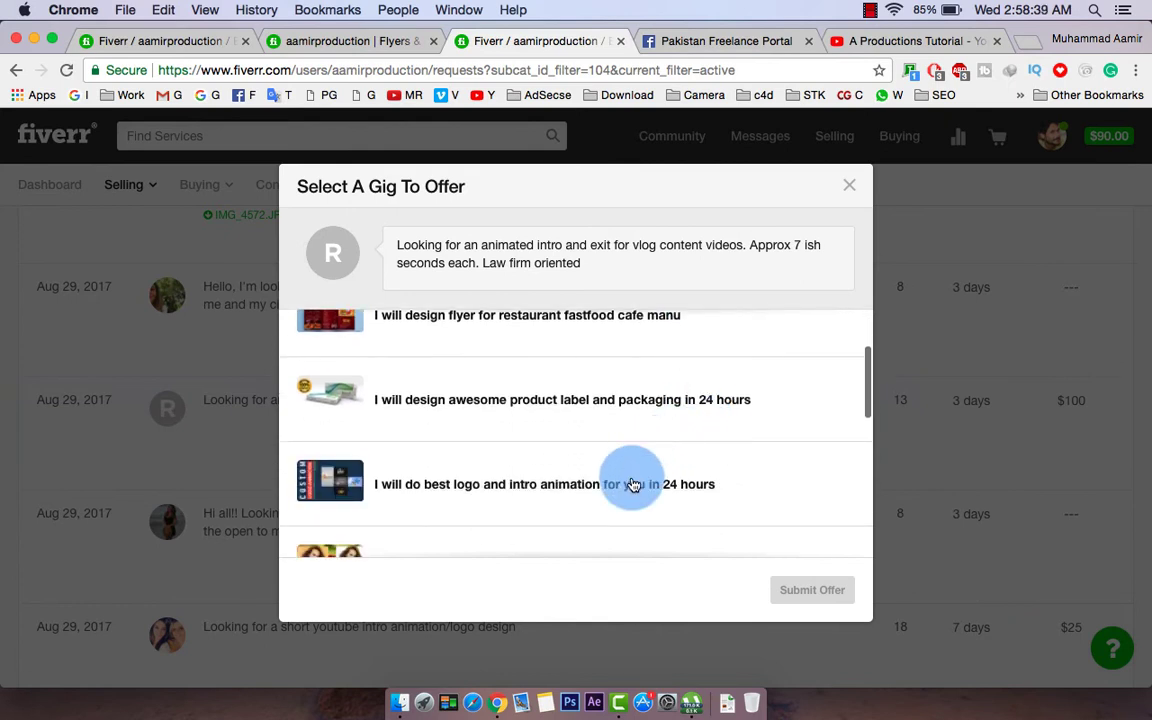
left_click(632, 481)
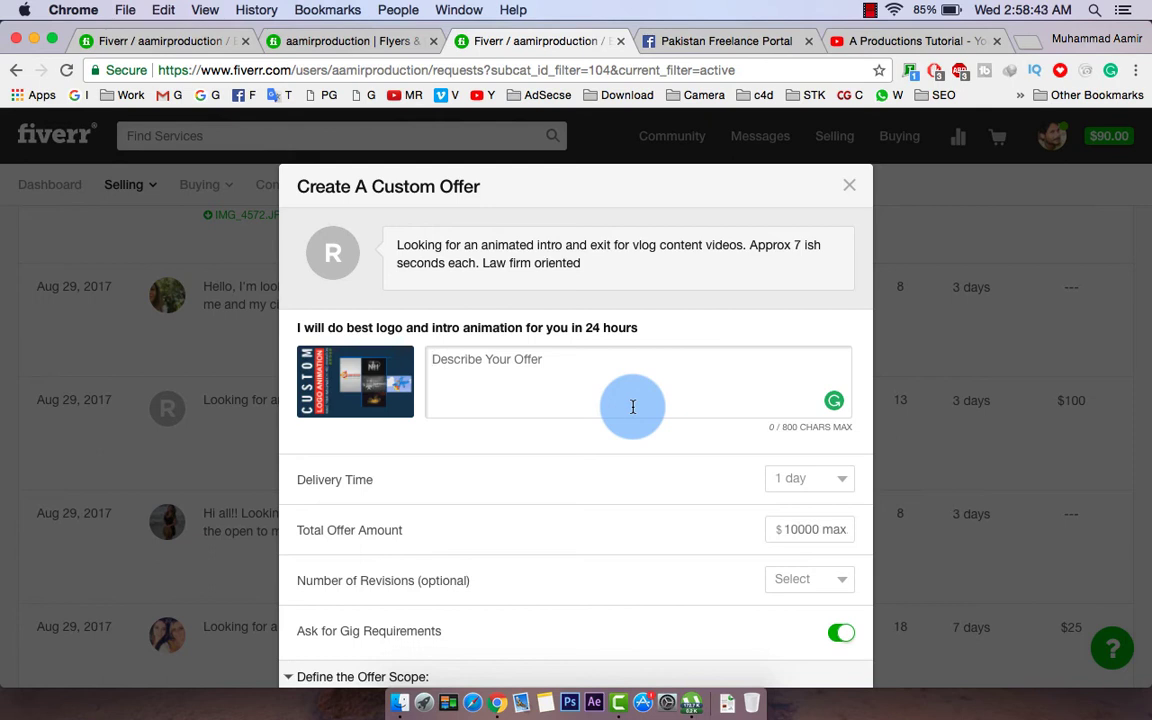
Write the motion-designer pitch inviting a profile visit, ending with 'Thanks' and the seller's name
type("Hi. ")
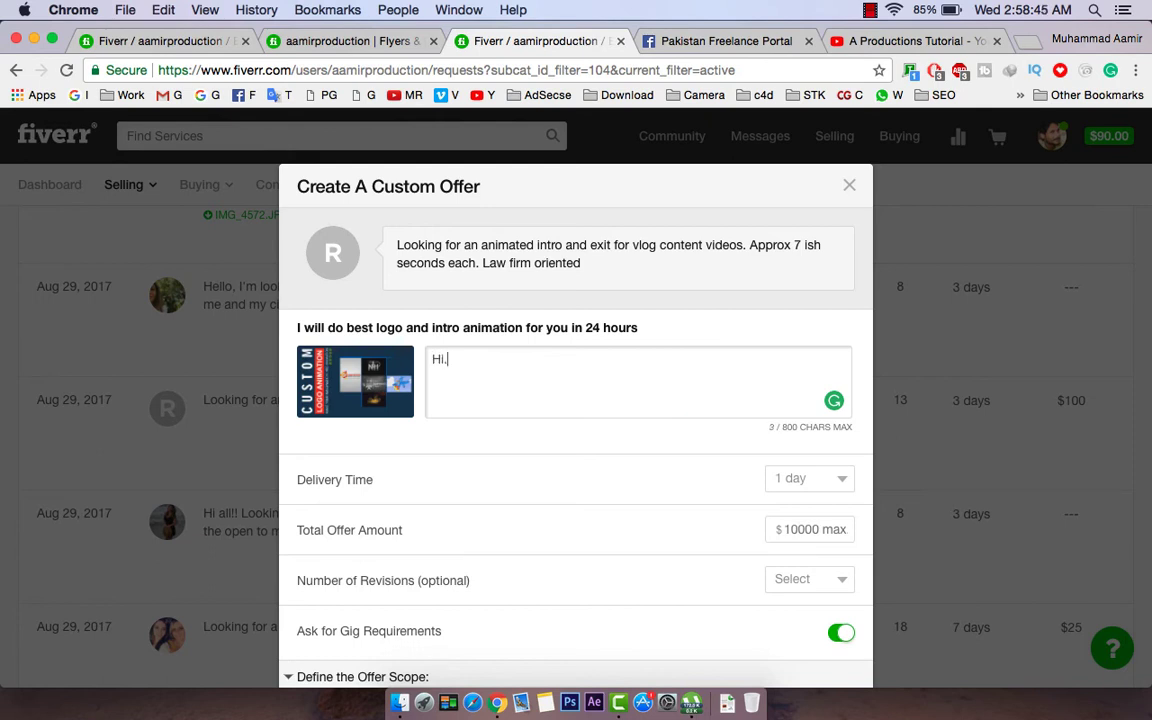
type("I am ready")
type(" for your work, i am ")
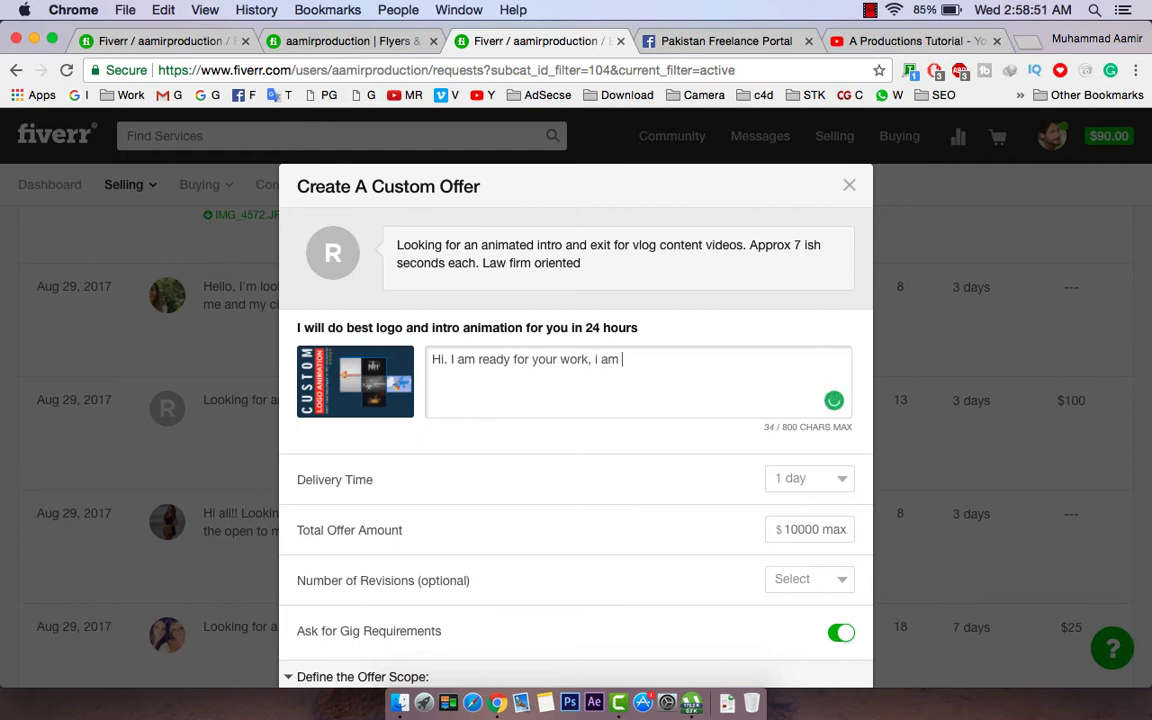
type("expe")
type("rienced motion designer and ani")
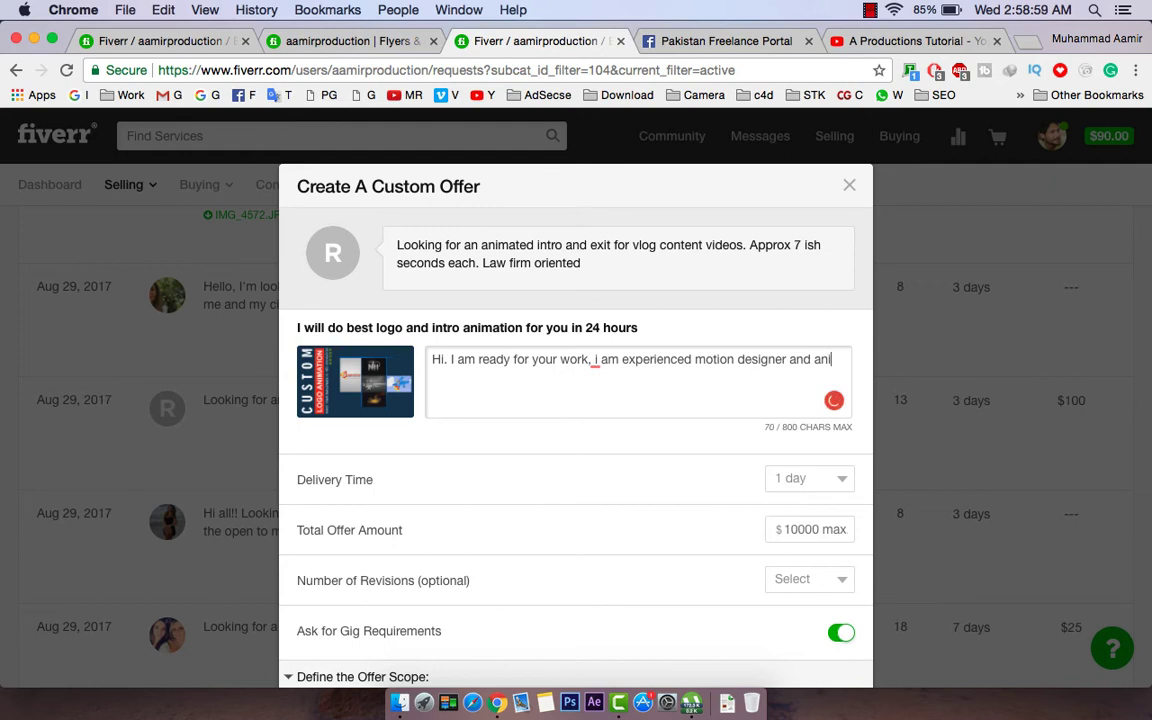
type("ma")
type("tor,")
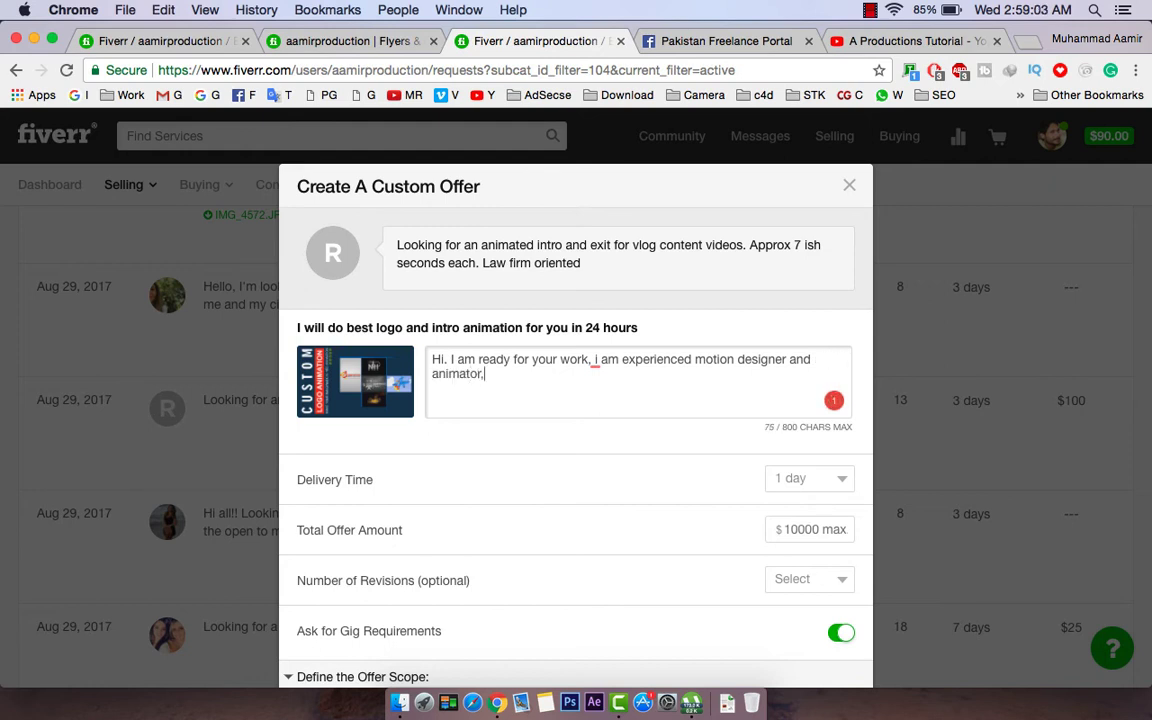
type(" i already have done")
key("BackSpace")
type("w many")
key("BackSpace")
key("BackSpace")
key("BackSpace")
key("BackSpace")
key("BackSpace")
key("BackSpace")
type("eman")
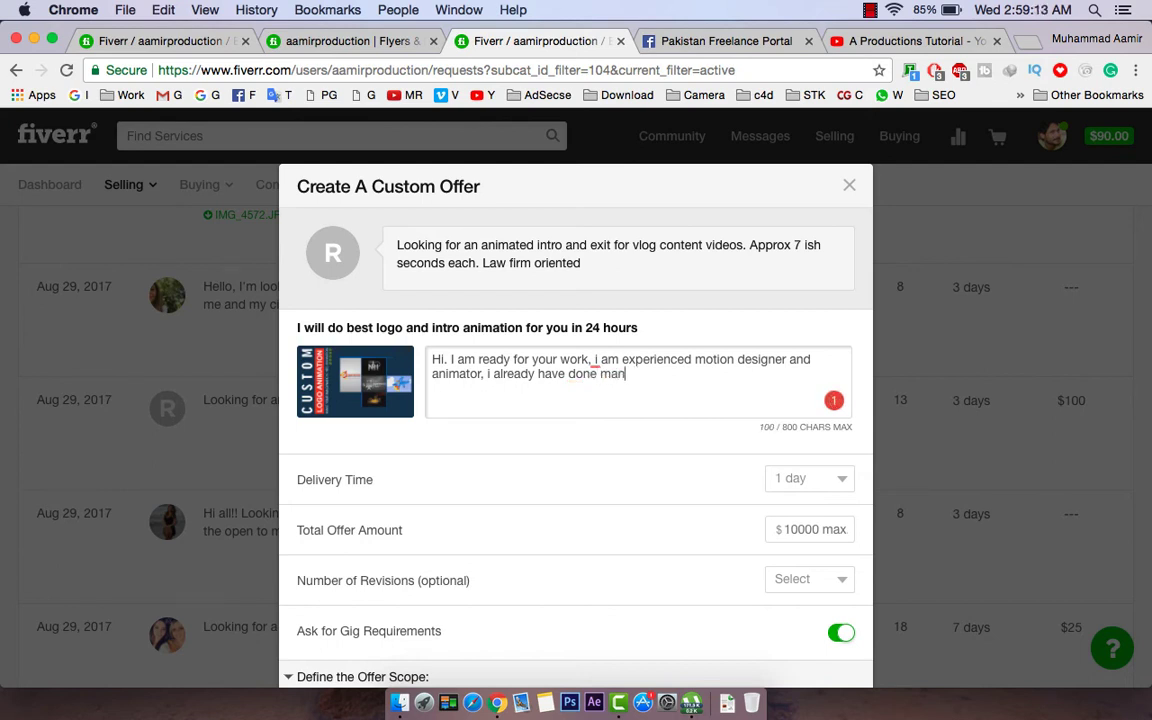
type("y intro and logo animations for company")
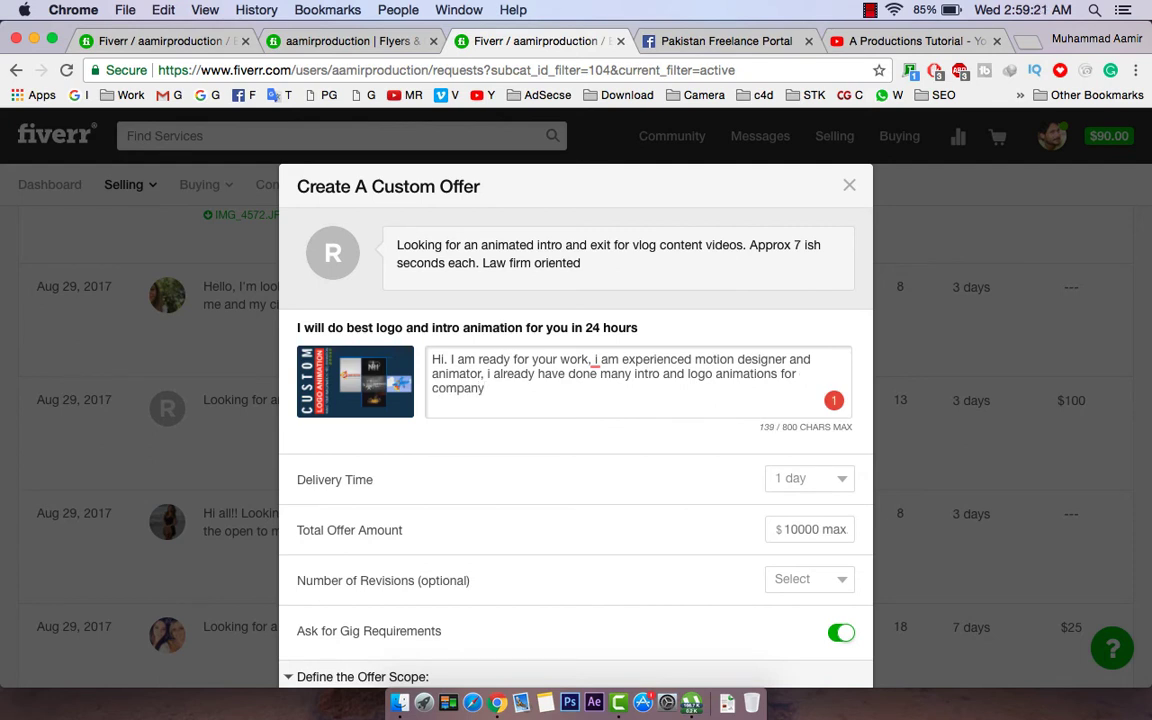
type(", business")
type(" or Youtu")
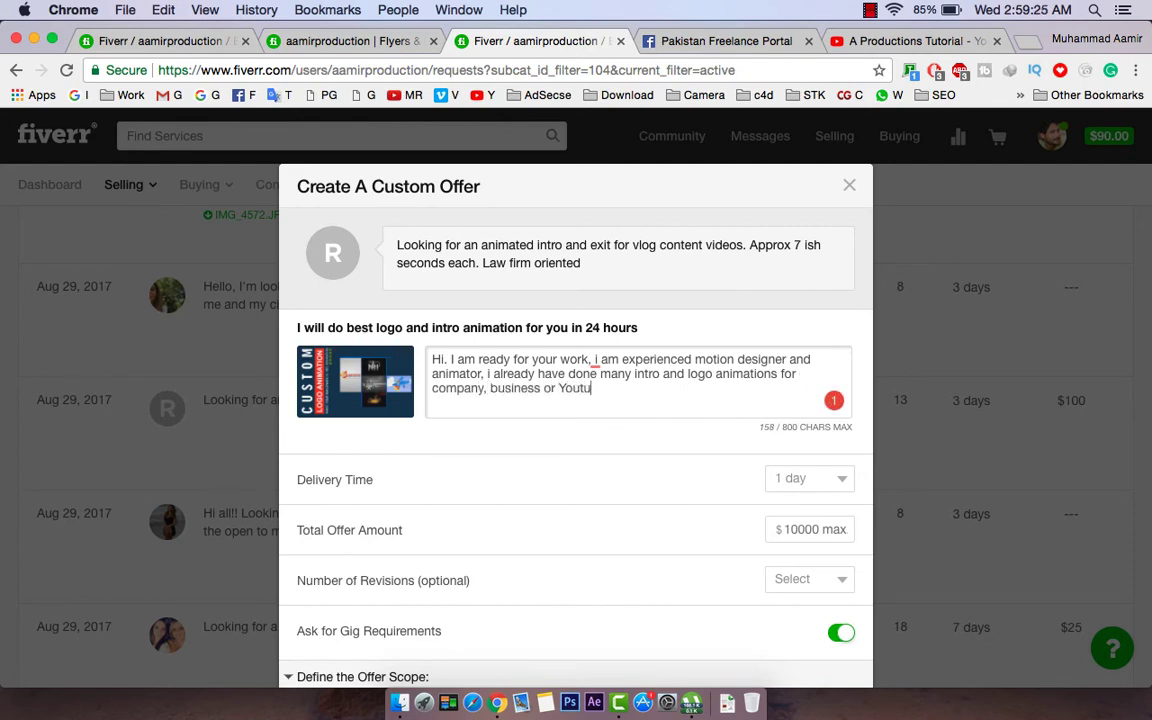
type("bers")
type("Please check my profile for my work example, or contact me so we can ")
type("talk about yout project.")
key("Return")
type("Thanks")
key("Return")
type("Aamir")
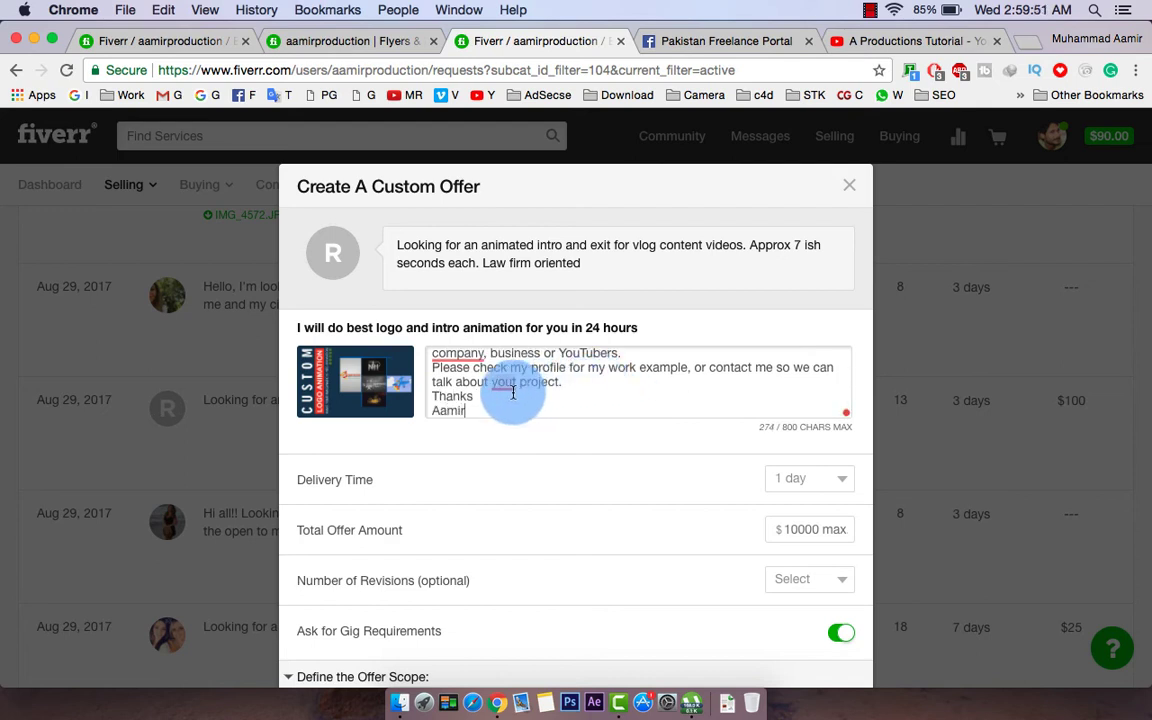
left_click(571, 397)
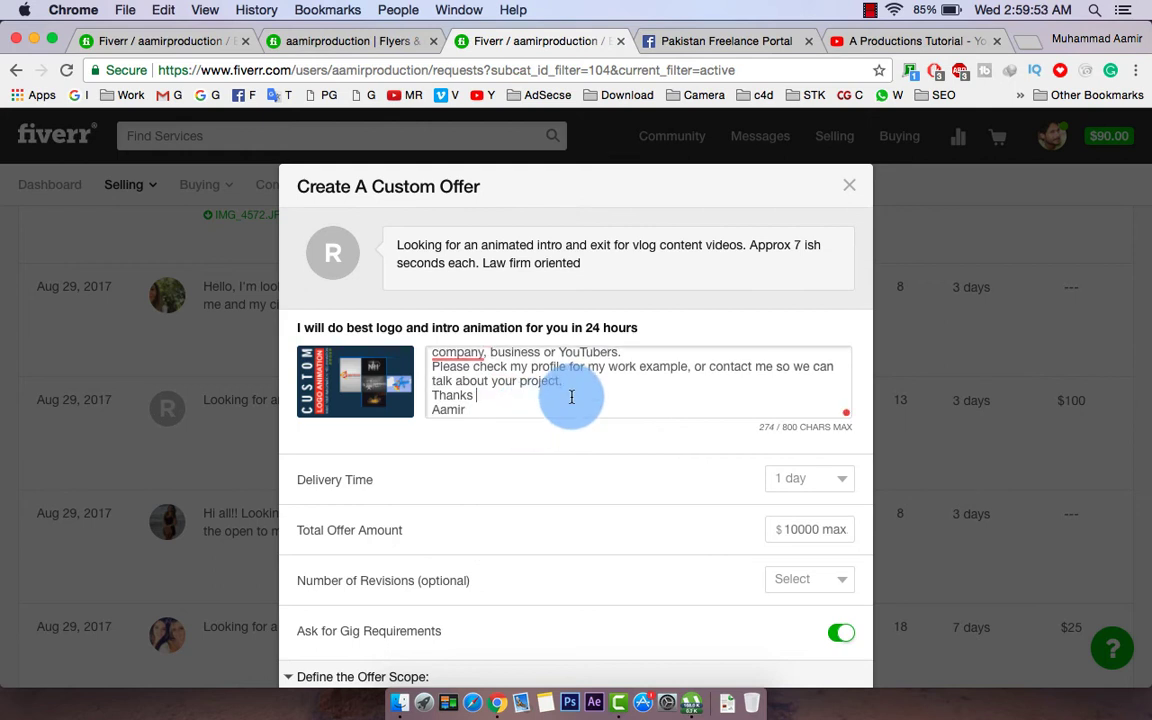
Accept the grammar fixes: add 'the' before company and capitalise both lowercase 'i's
scroll(571, 370, "down", 1)
scroll(571, 325, "up", 3)
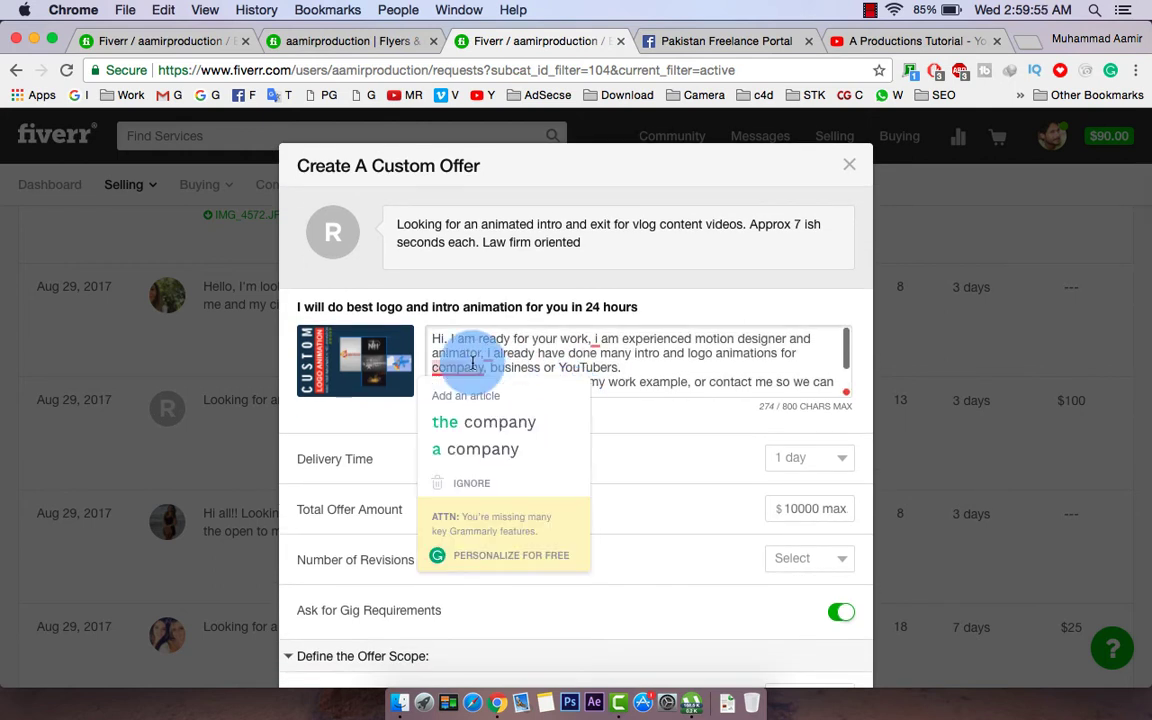
left_click(505, 430)
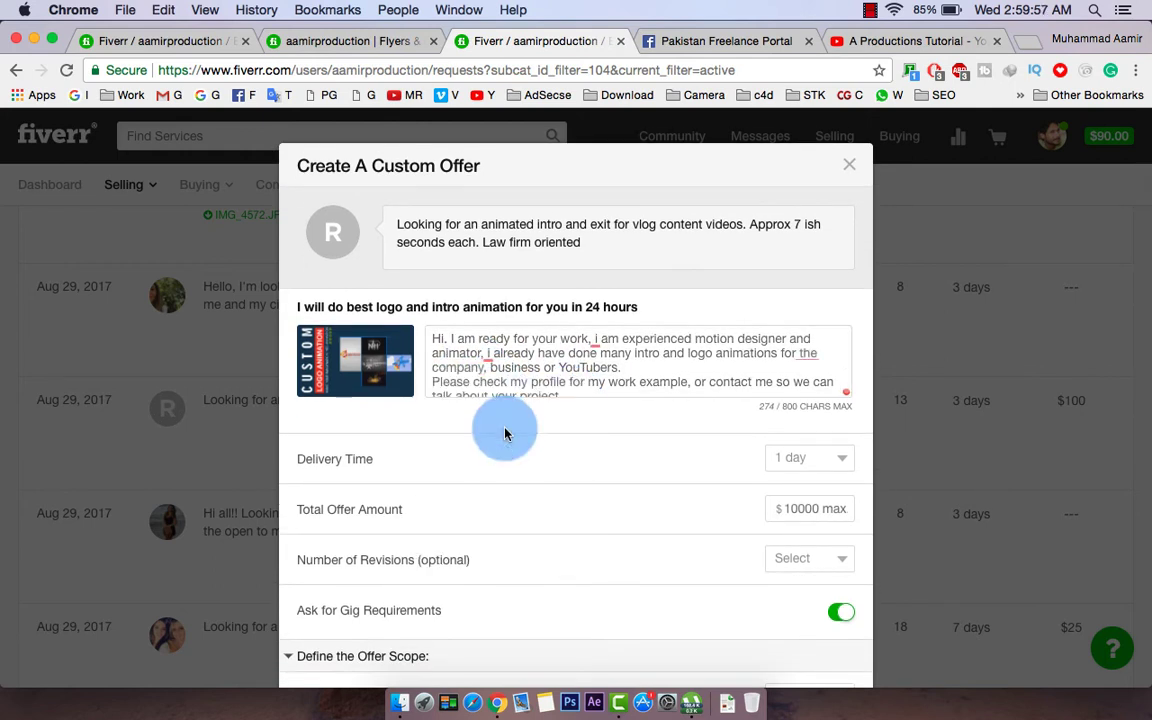
left_click(500, 384)
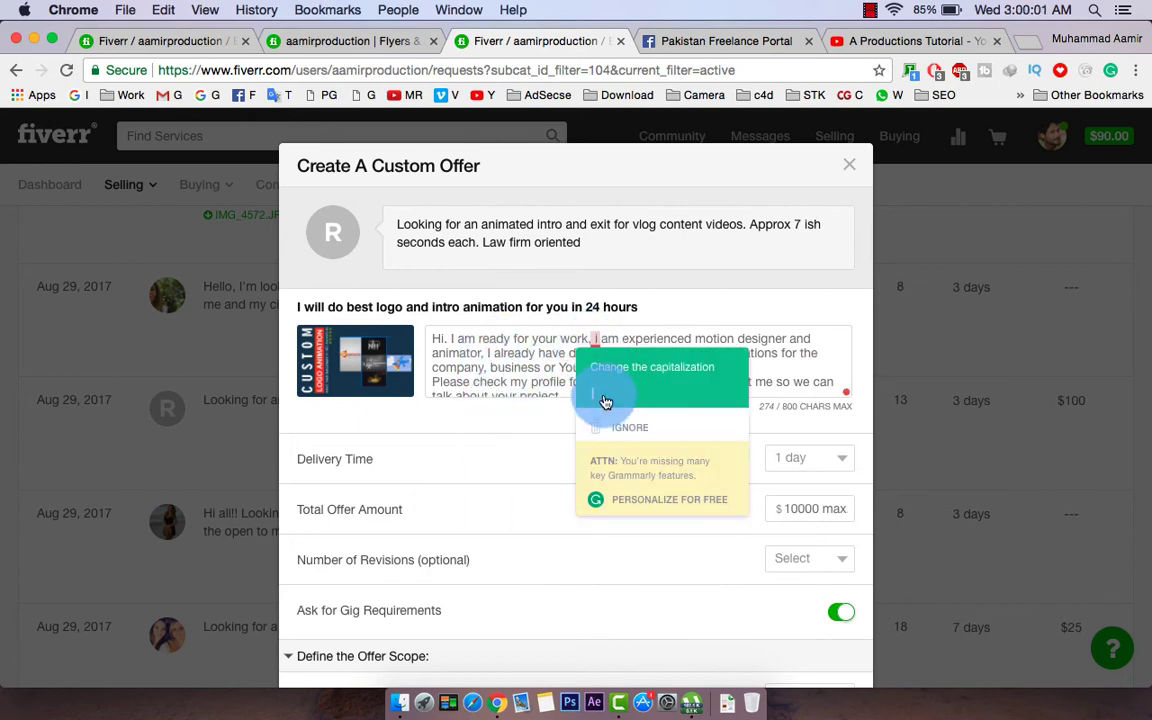
left_click(605, 398)
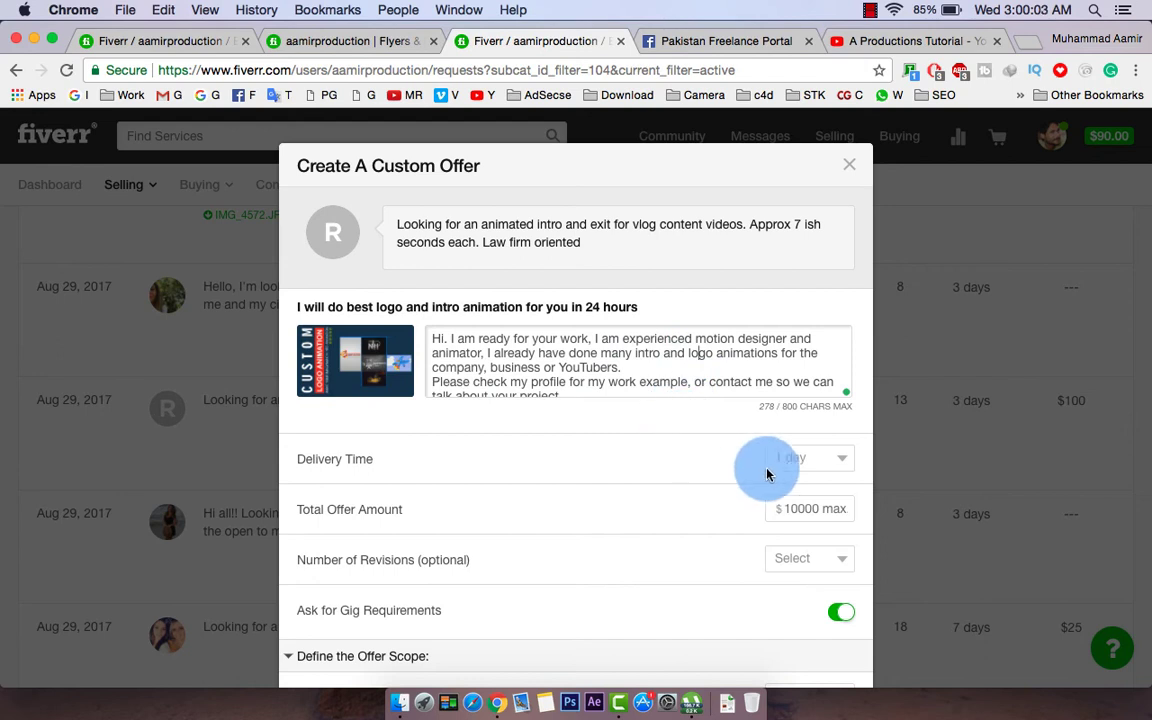
Set delivery time to 3 days, total offer amount to 100, and revisions to 4
left_click(810, 458)
left_click(810, 495)
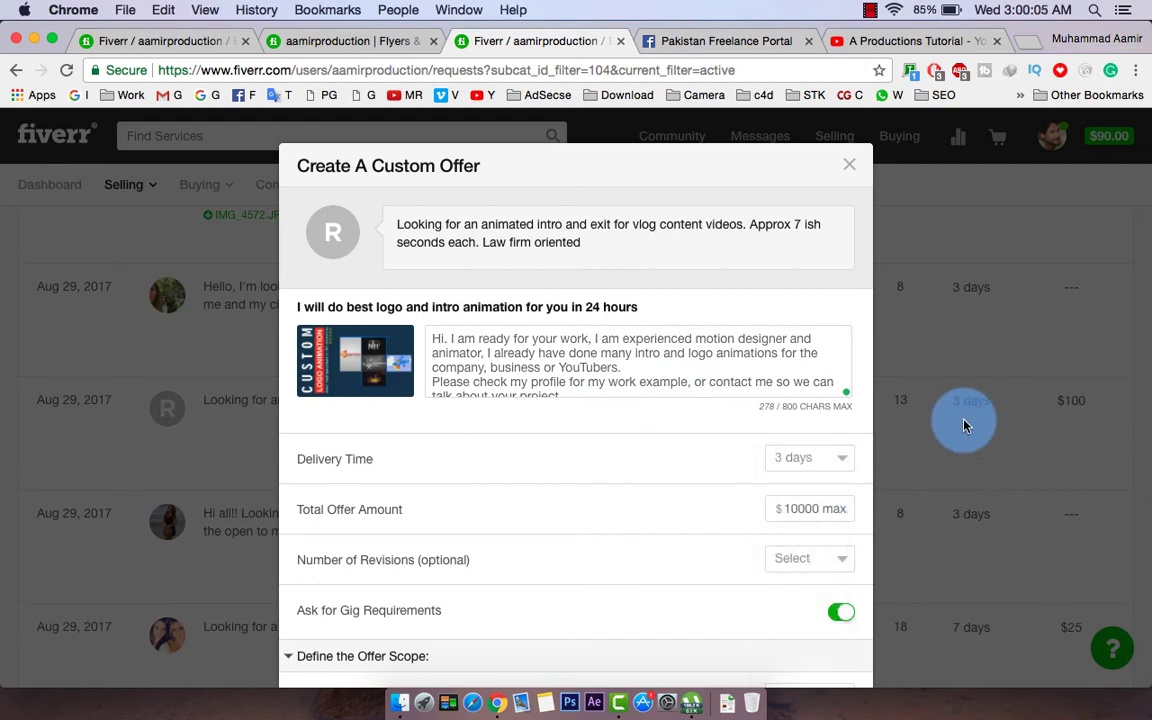
left_click(830, 512)
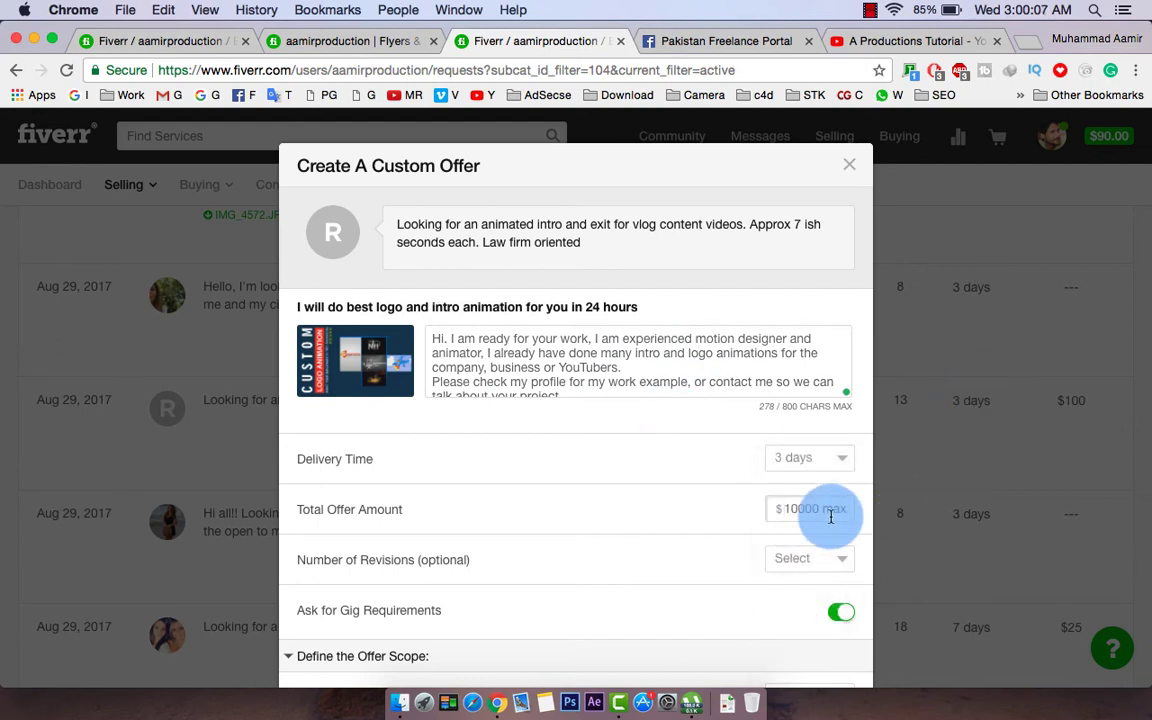
type("100")
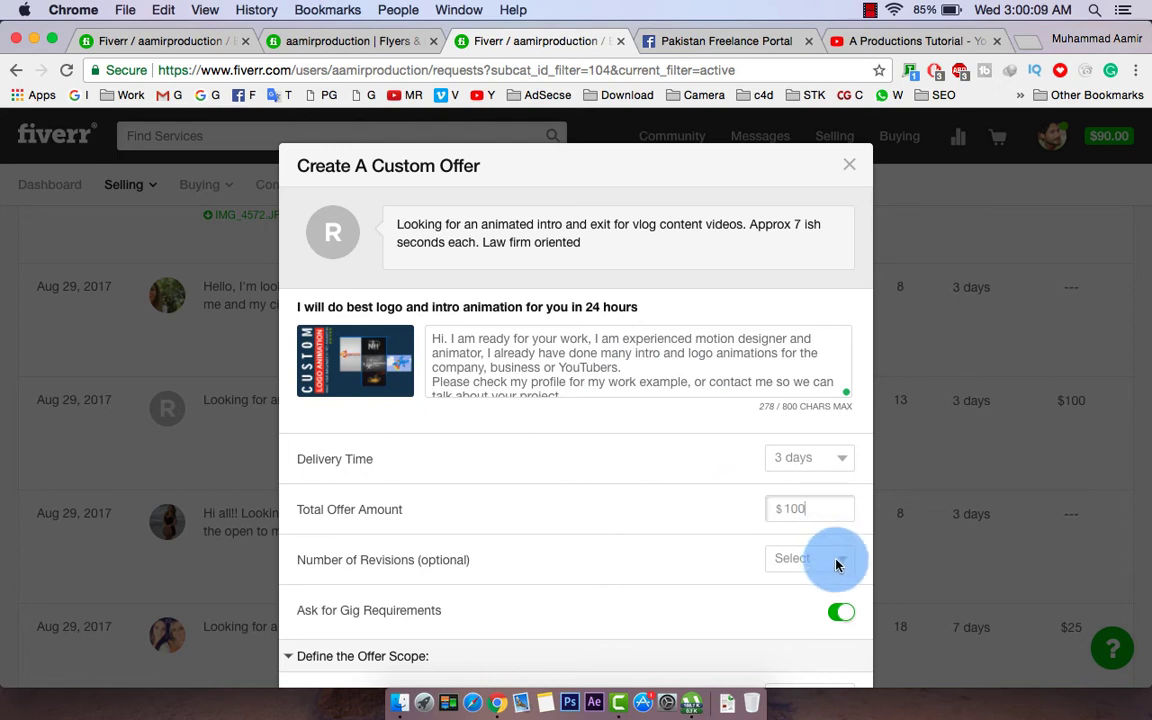
left_click(838, 566)
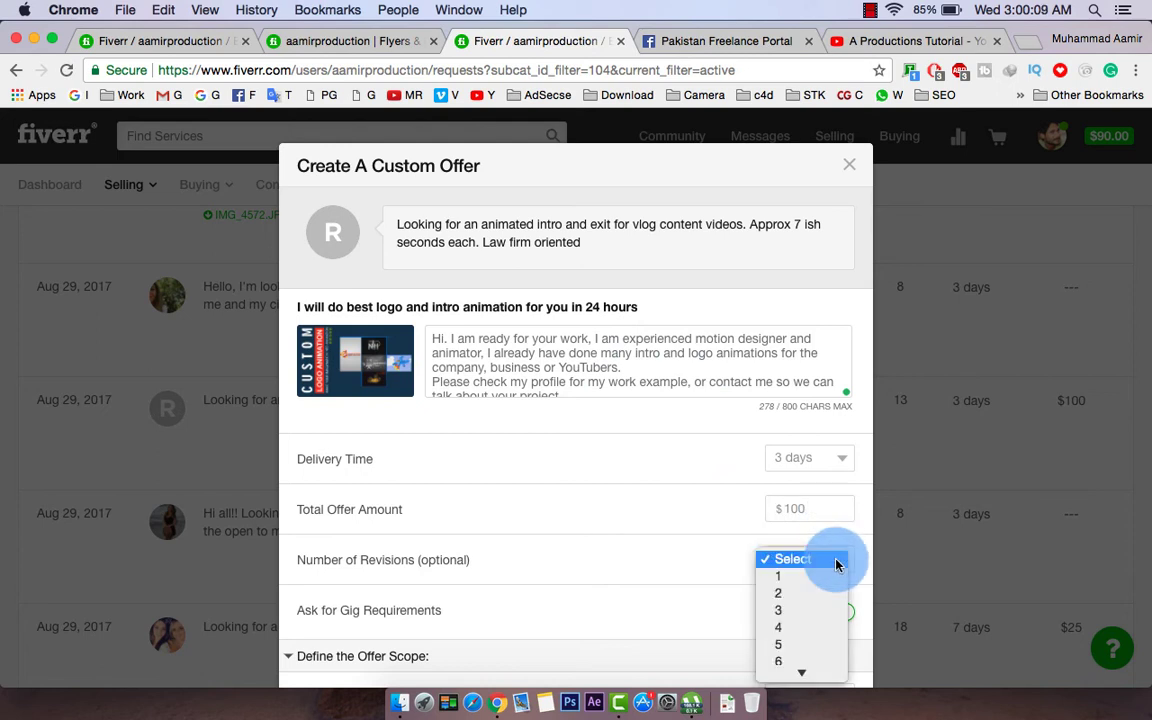
left_click(800, 628)
scroll(600, 476, "down", 1)
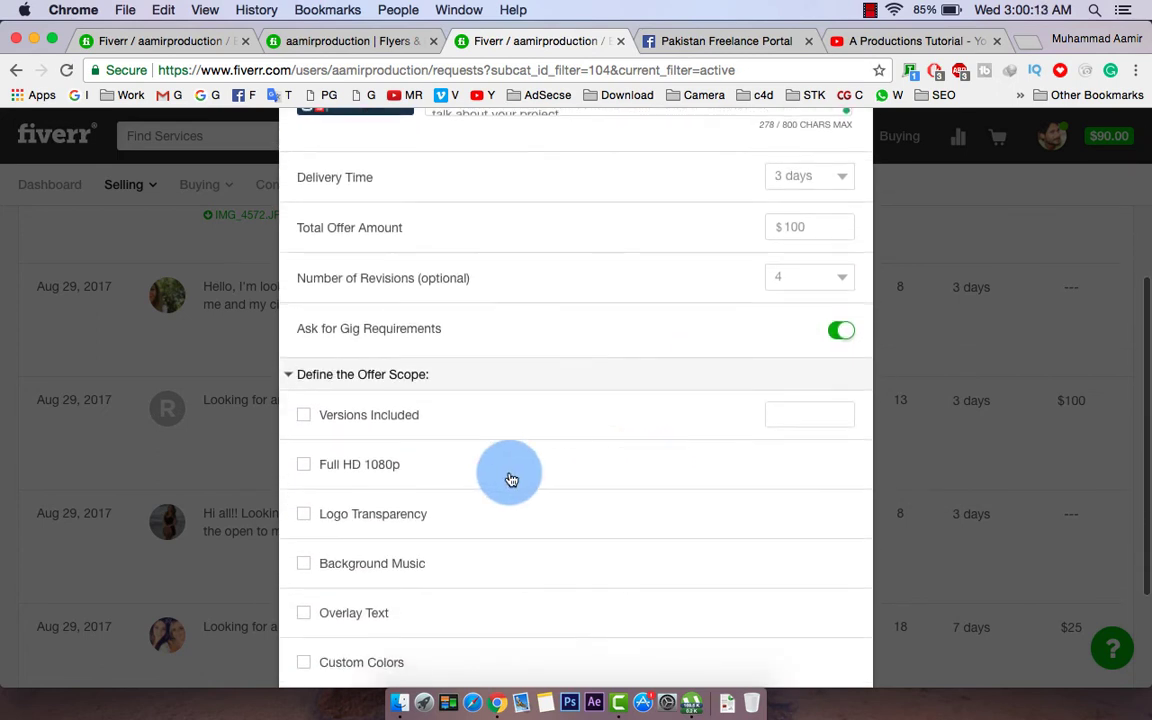
Include Full HD 1080p, Background Music, Commercial Use and On Demand in the offer scope
left_click(386, 463)
scroll(388, 460, "down", 2)
left_click(390, 461)
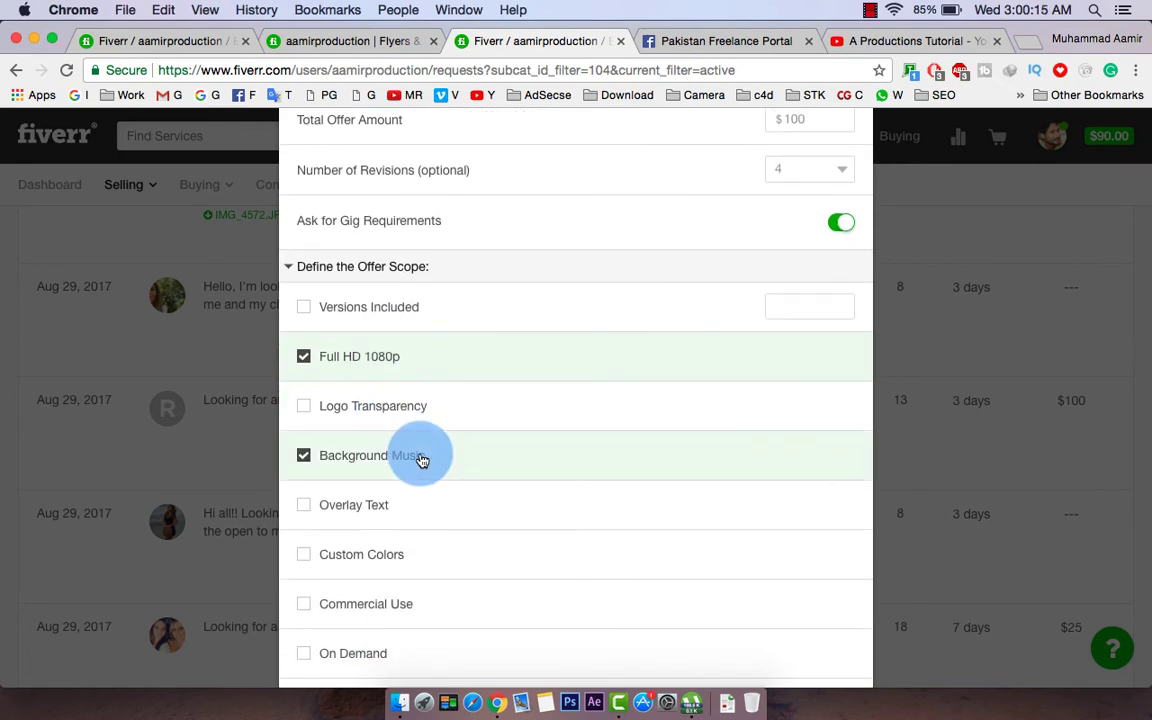
left_click(412, 603)
left_click(412, 651)
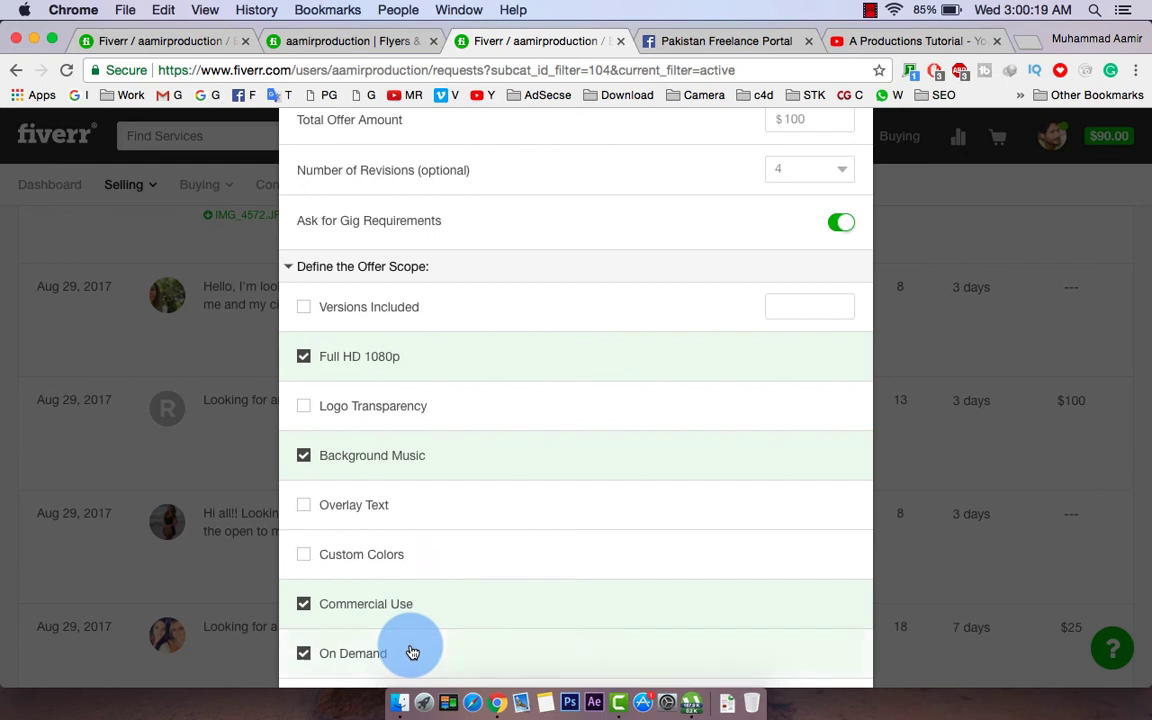
scroll(412, 651, "down", 1)
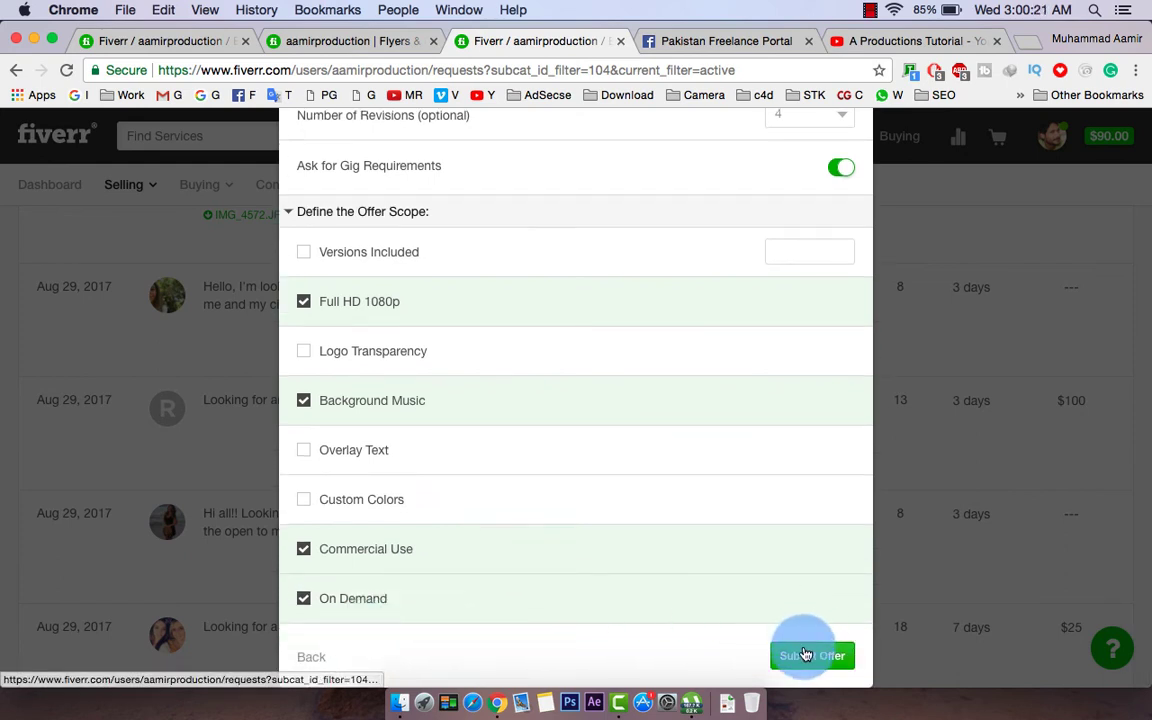
Submit the custom offer, then expand the full text of the next buyer request
left_click(805, 655)
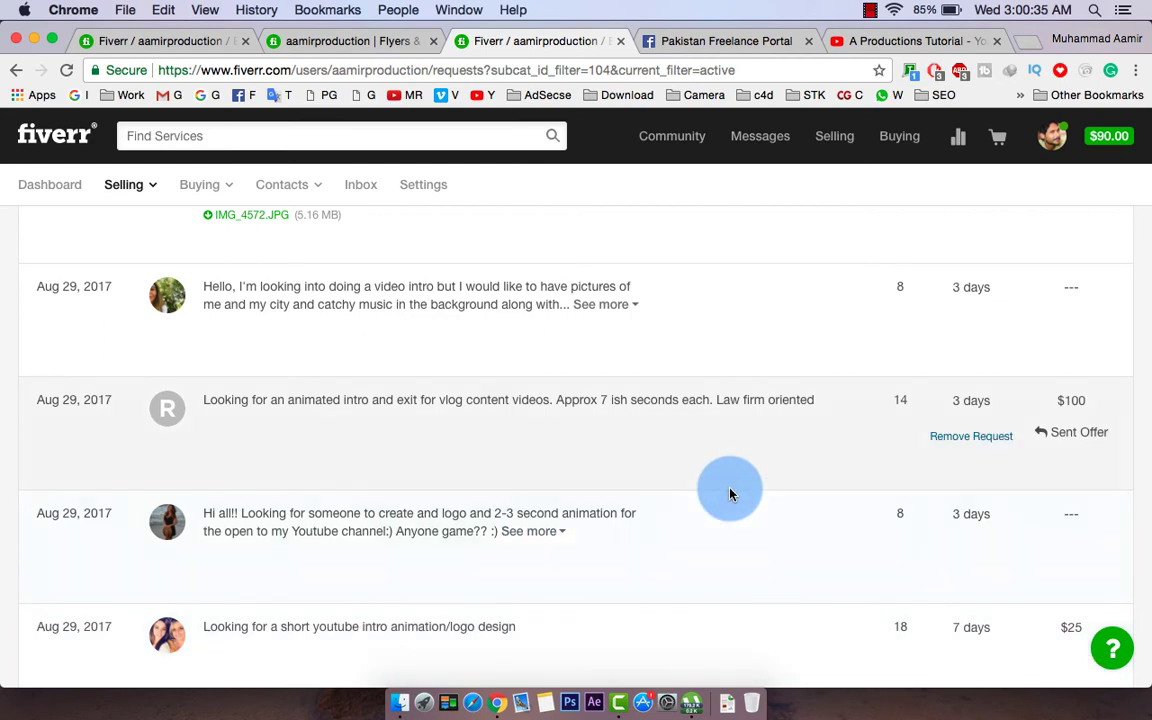
left_click(539, 535)
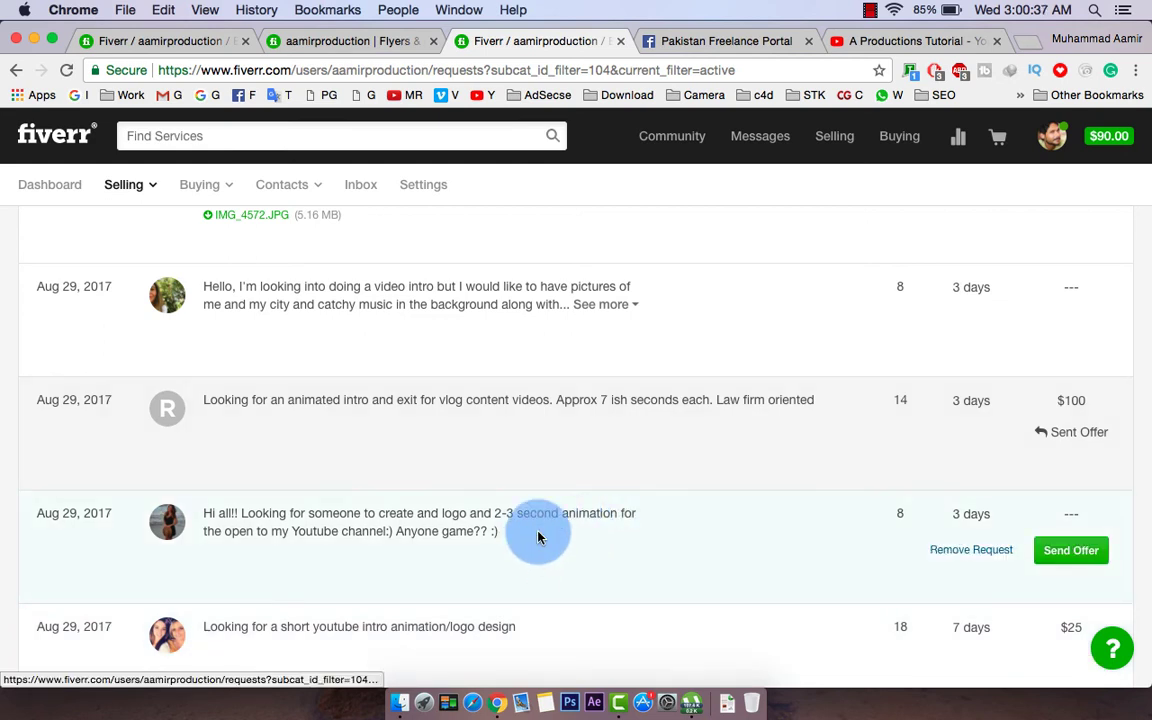
scroll(617, 538, "down", 2)
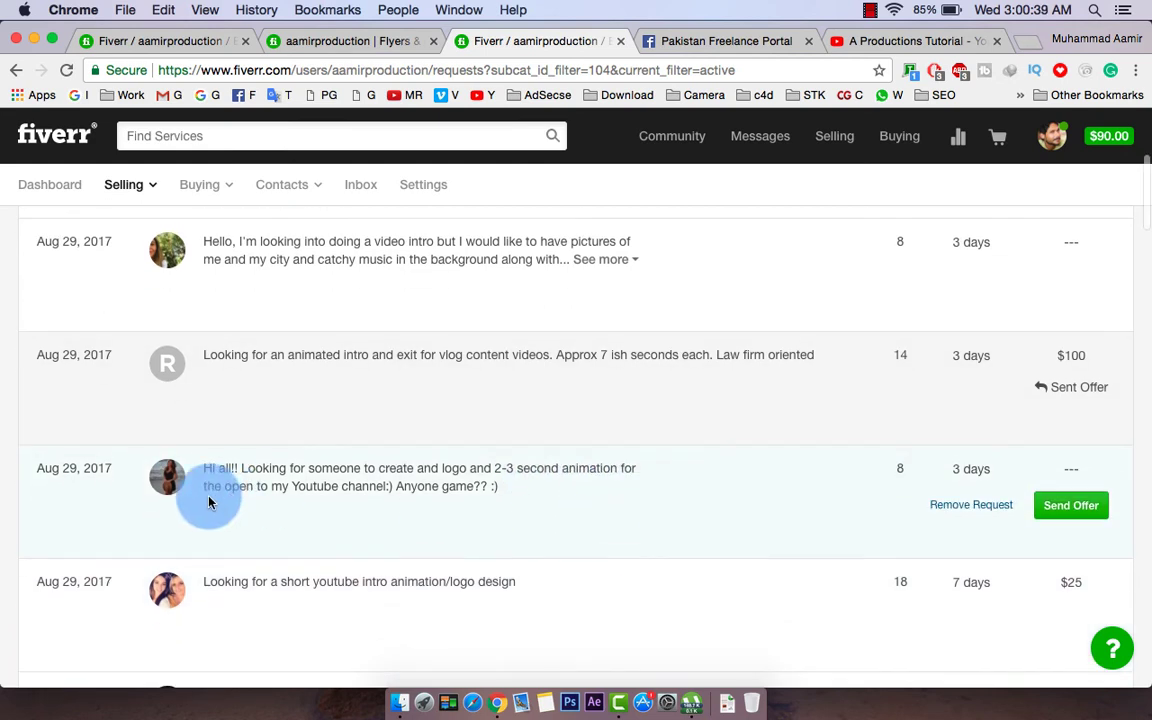
scroll(597, 430, "down", 3)
scroll(597, 432, "down", 1)
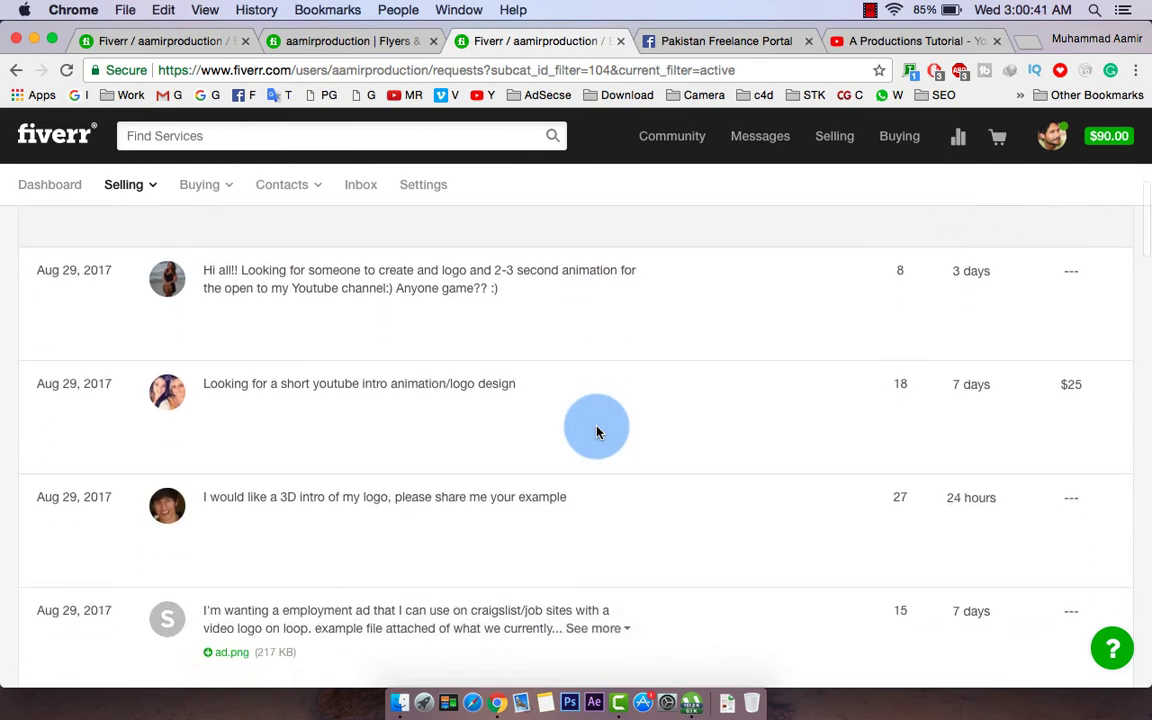
scroll(597, 432, "down", 2)
scroll(597, 432, "down", 5)
scroll(597, 430, "up", 10)
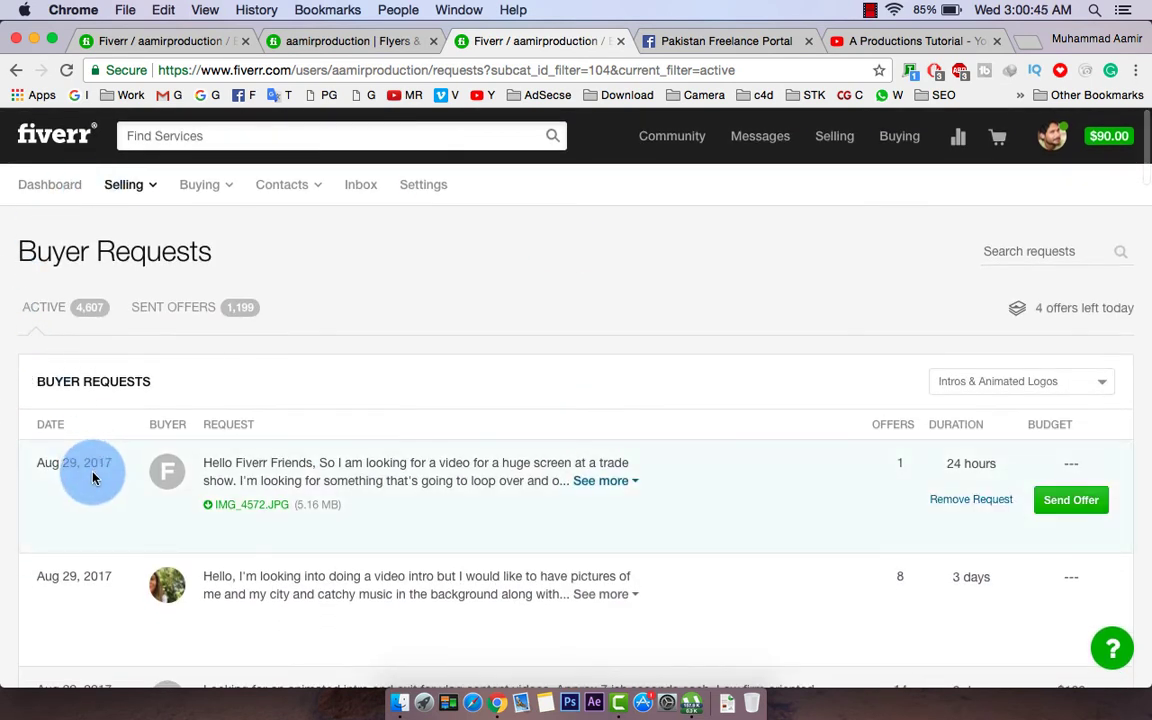
triple_click(98, 467)
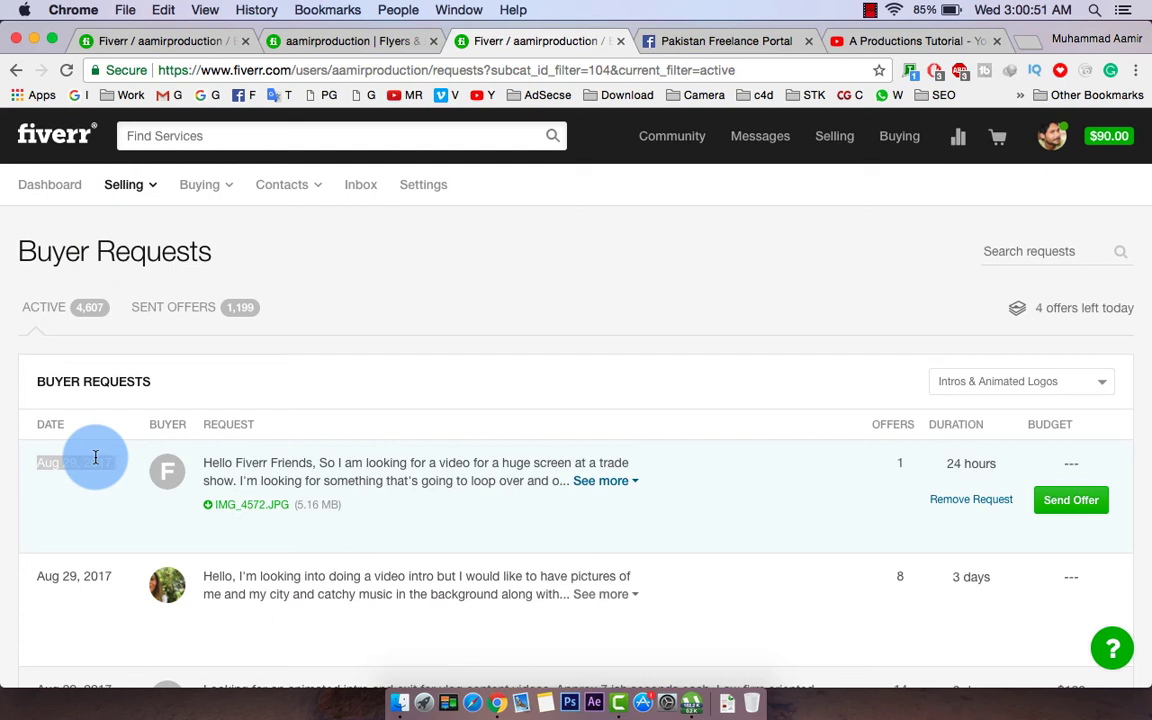
left_click(823, 493)
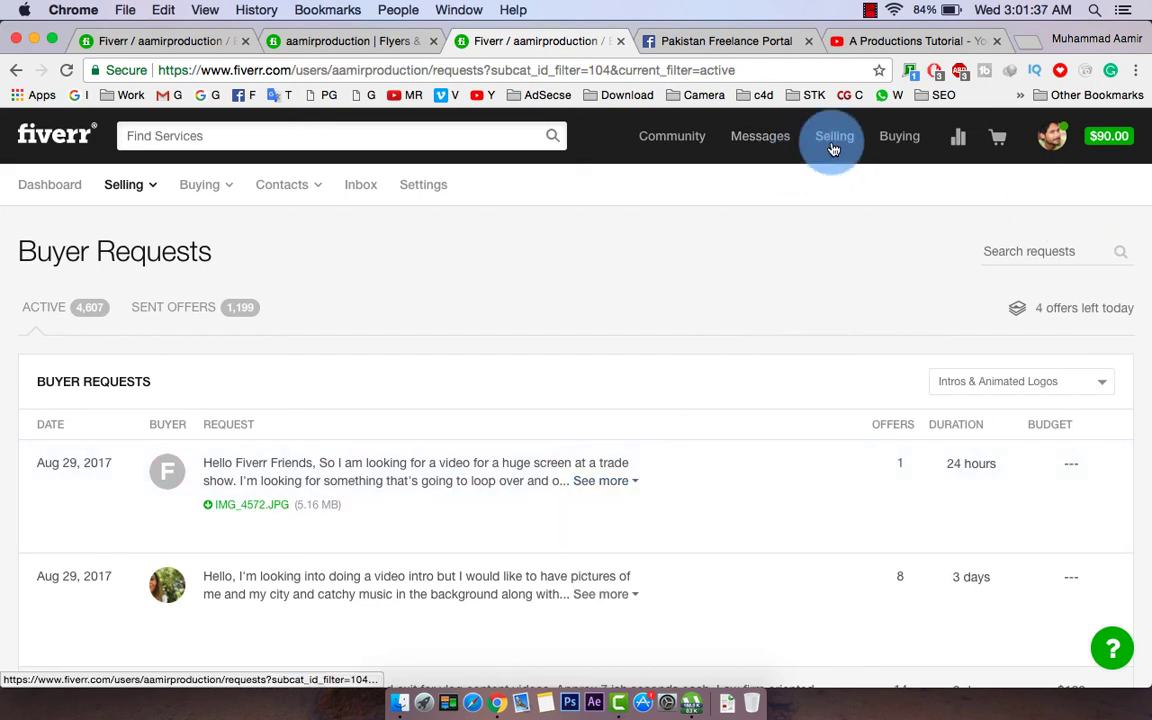
left_click(773, 141)
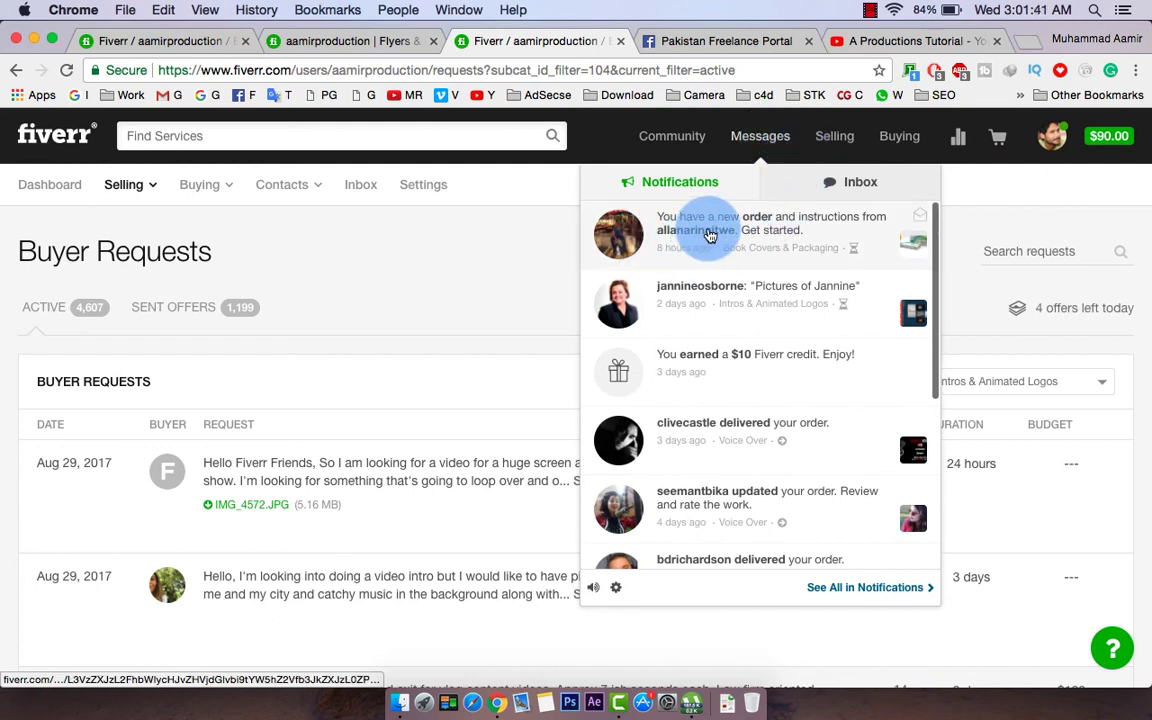
Open the new $5 order notification and check its 3 Days duration
left_click(709, 233)
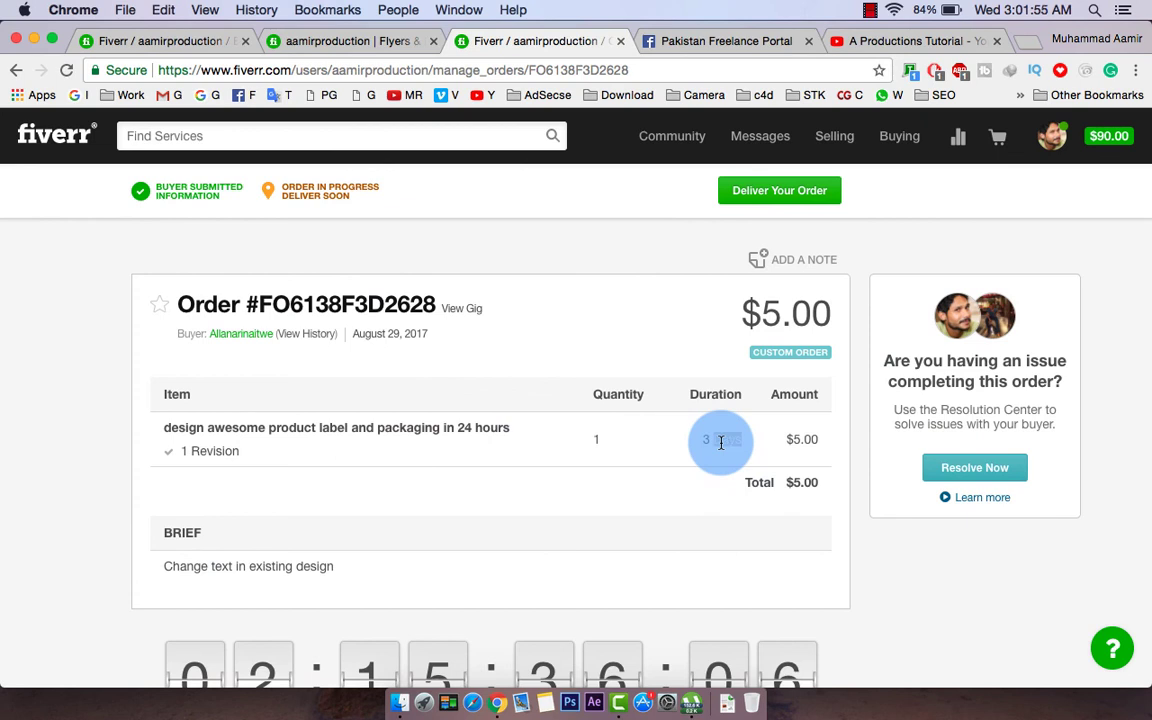
left_click_drag(713, 440, 777, 439)
left_click(777, 439)
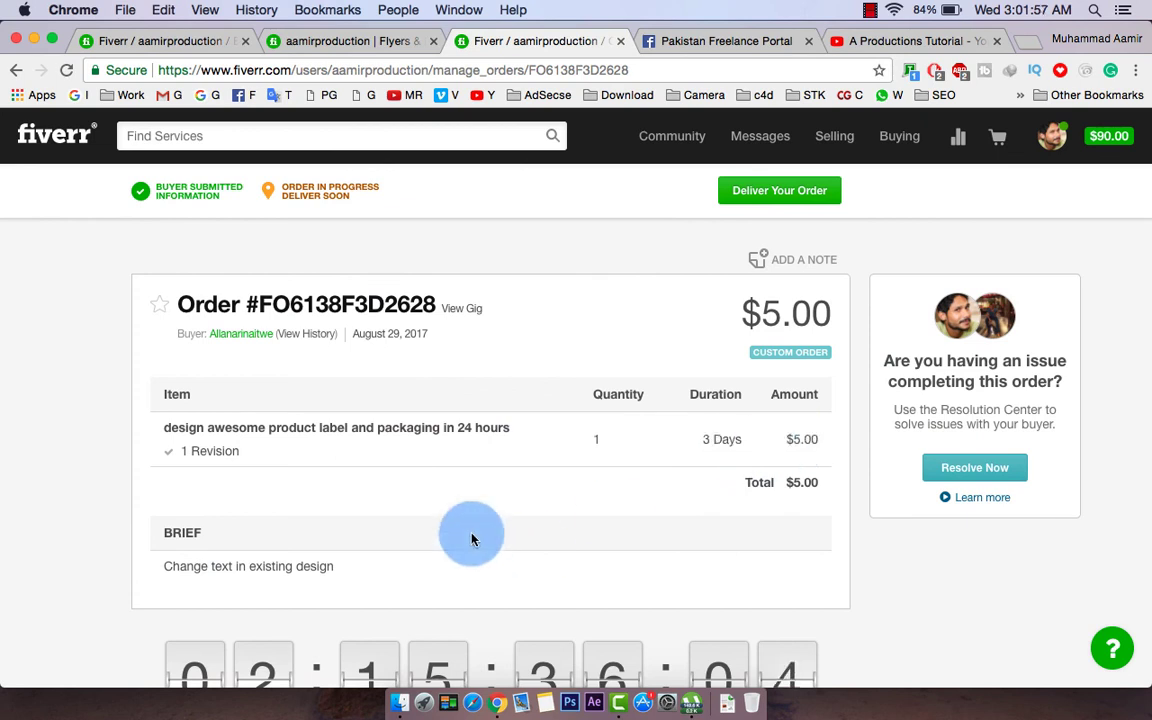
Read through the order requirements, attached picture and Deliver Now section, then go to Manage Sales
scroll(470, 535, "down", 3)
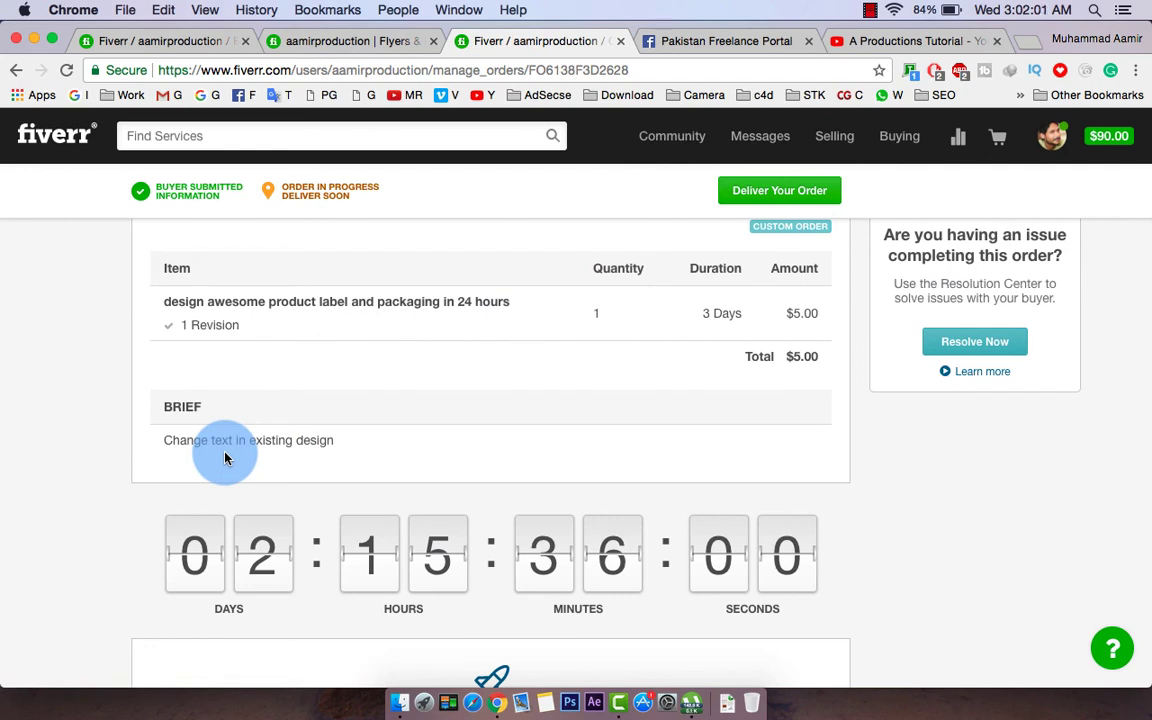
scroll(85, 517, "down", 2)
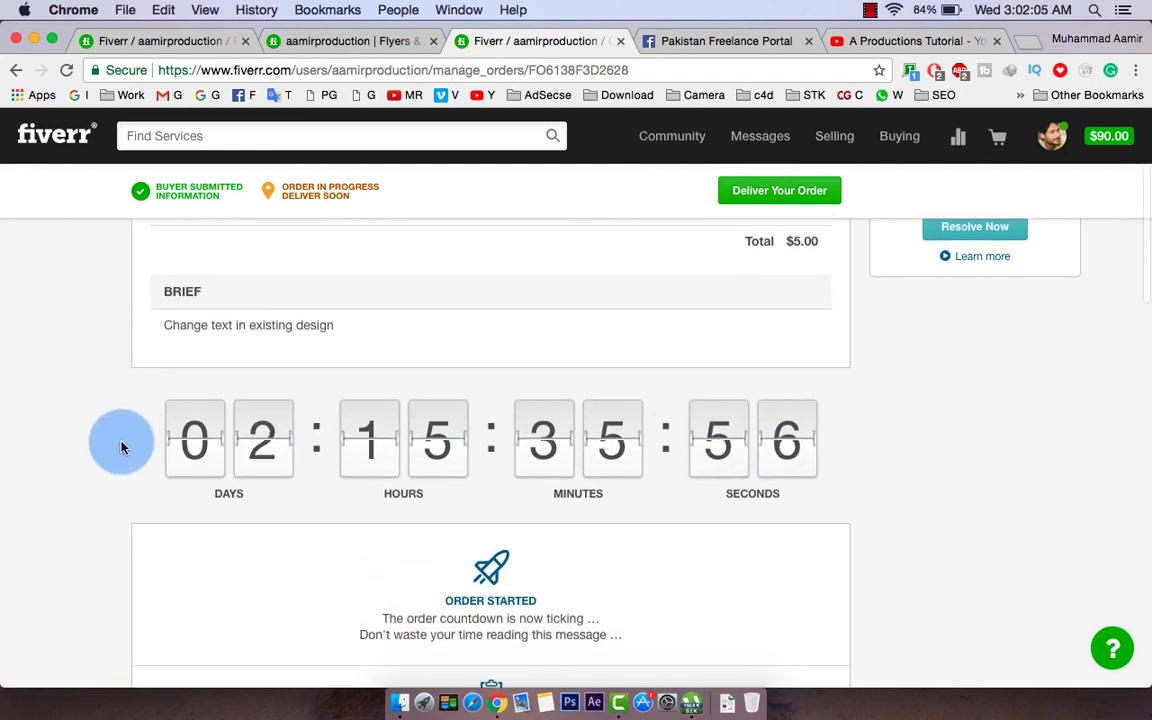
scroll(149, 507, "down", 5)
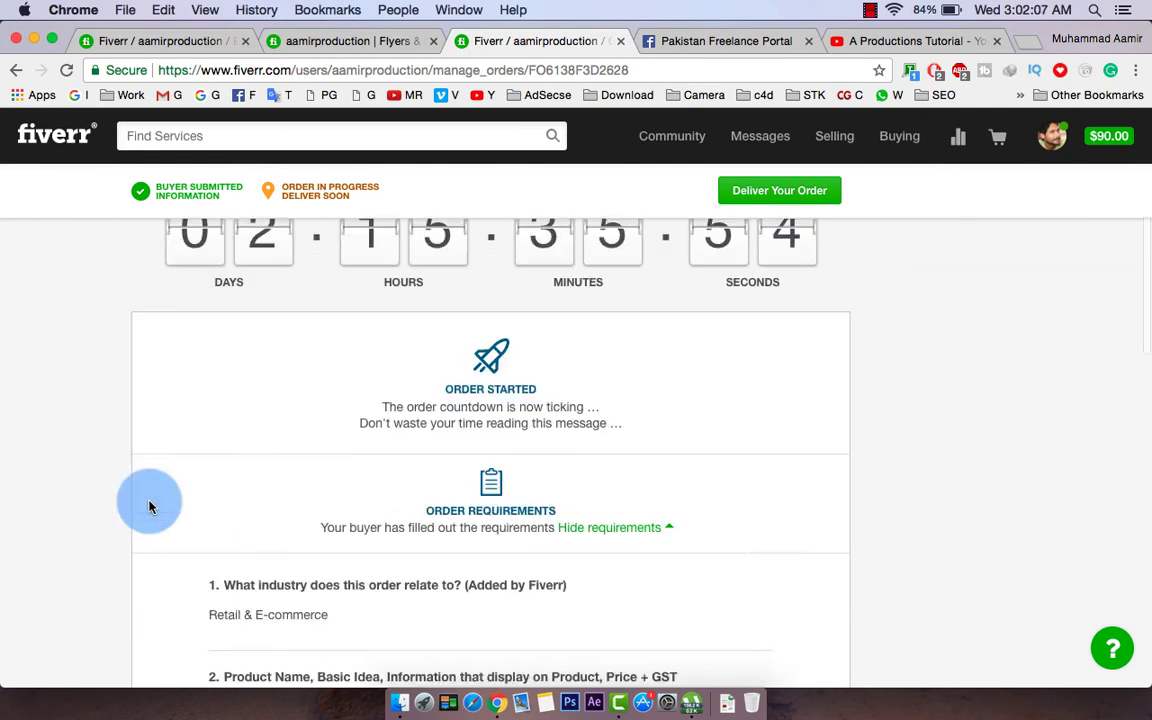
scroll(149, 507, "down", 3)
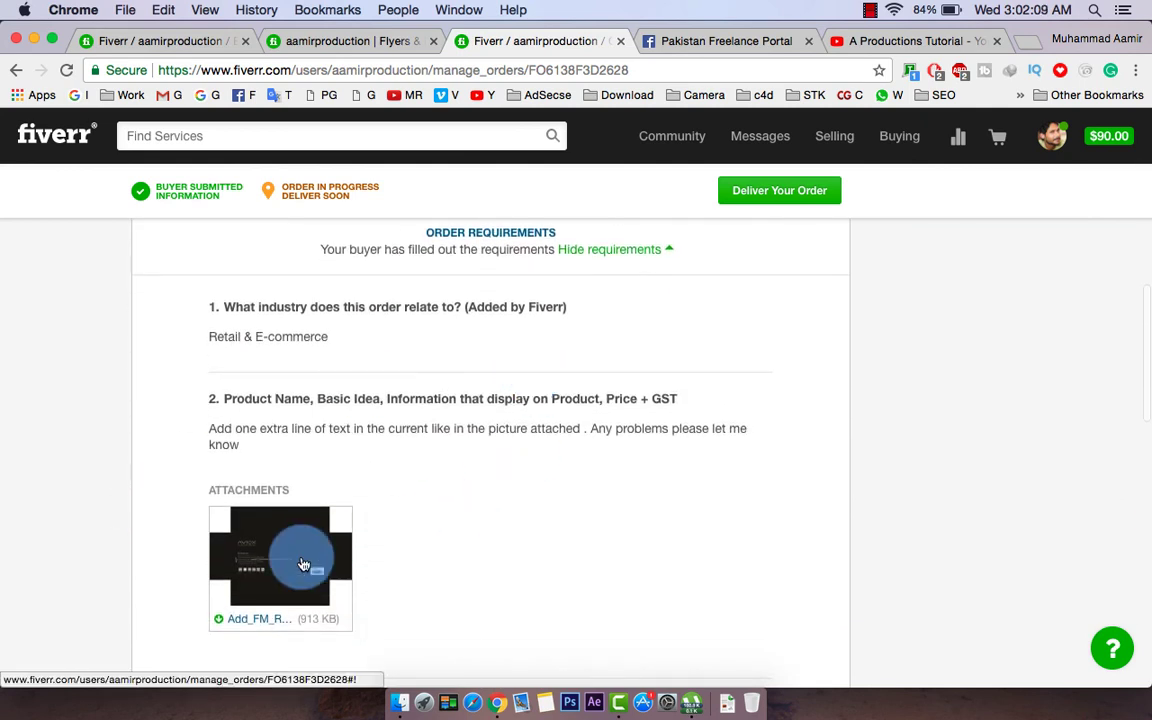
scroll(303, 565, "down", 2)
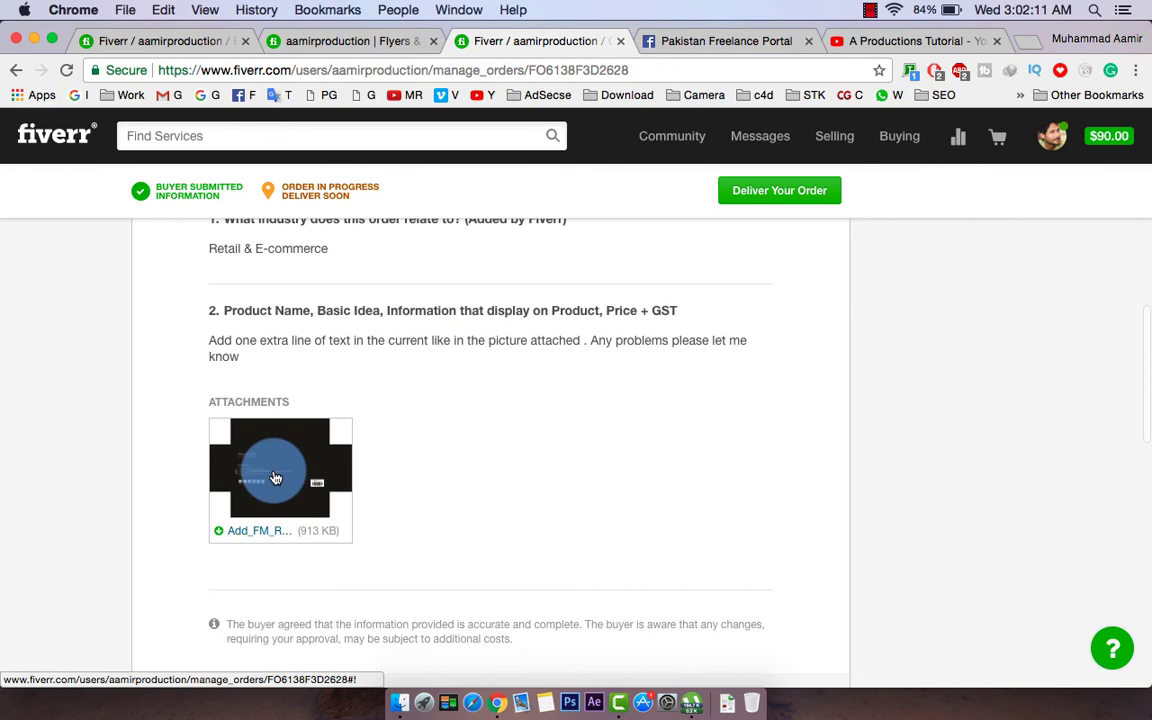
scroll(276, 478, "down", 7)
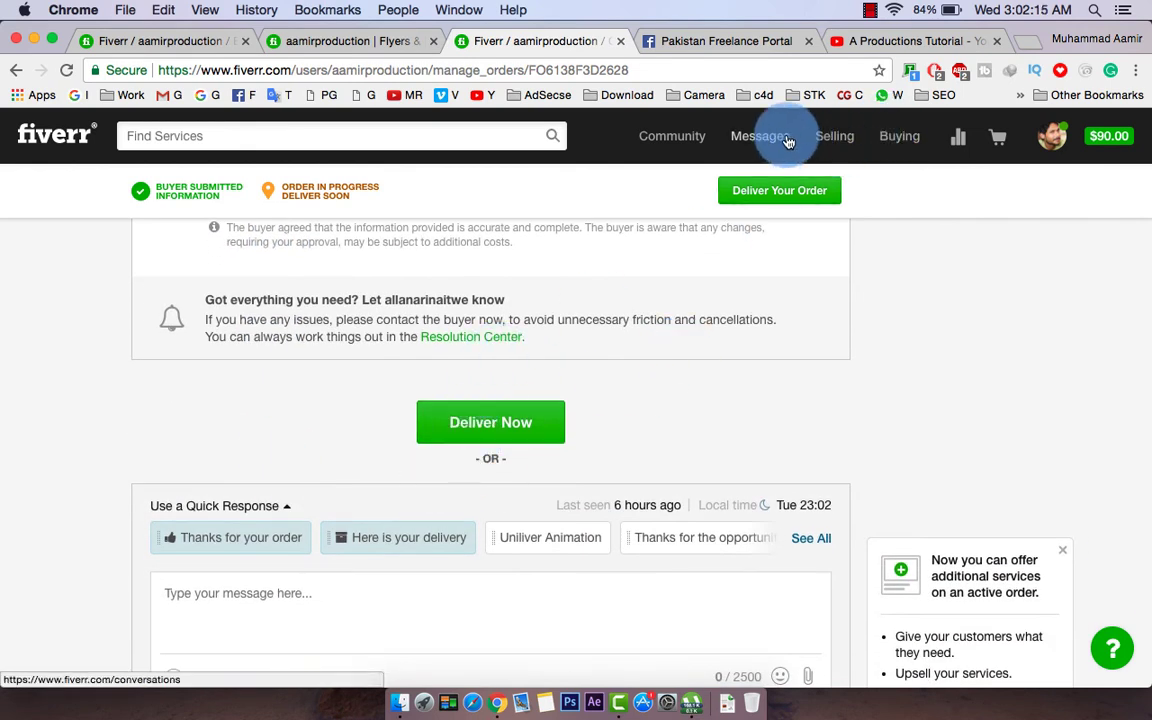
mouse_move(834, 136)
left_click(837, 182)
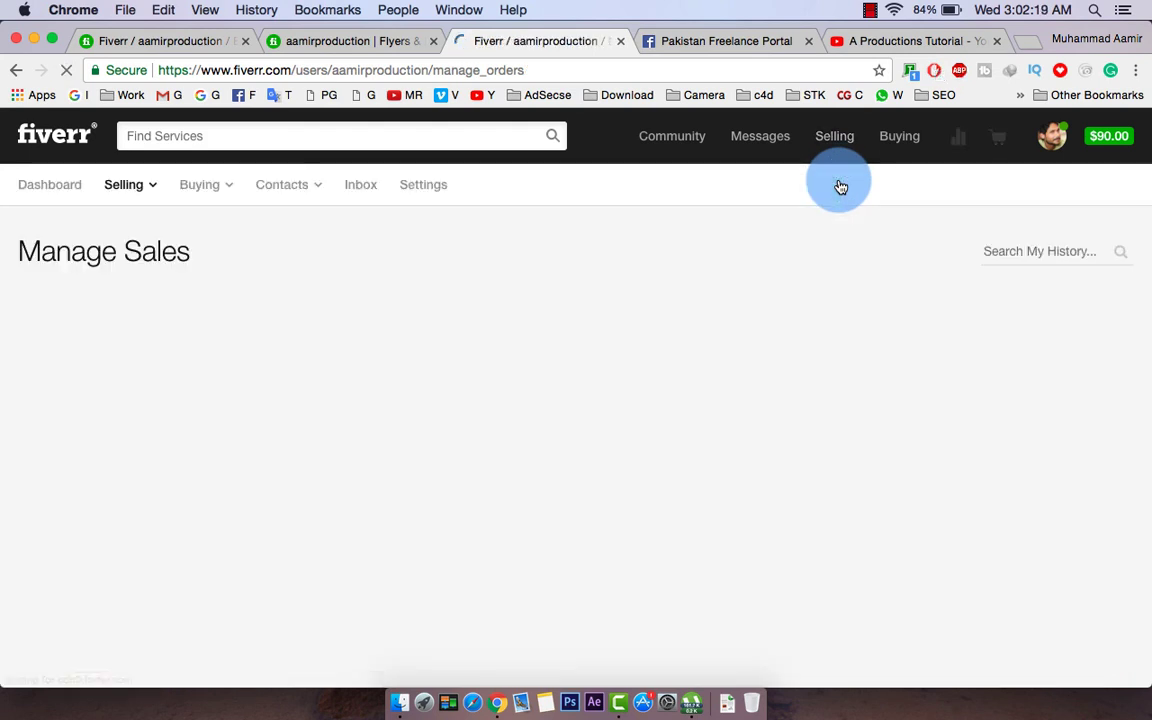
Open the top completed logo-animation order and check its $65.00 total and $52.00 earned
left_click(449, 317)
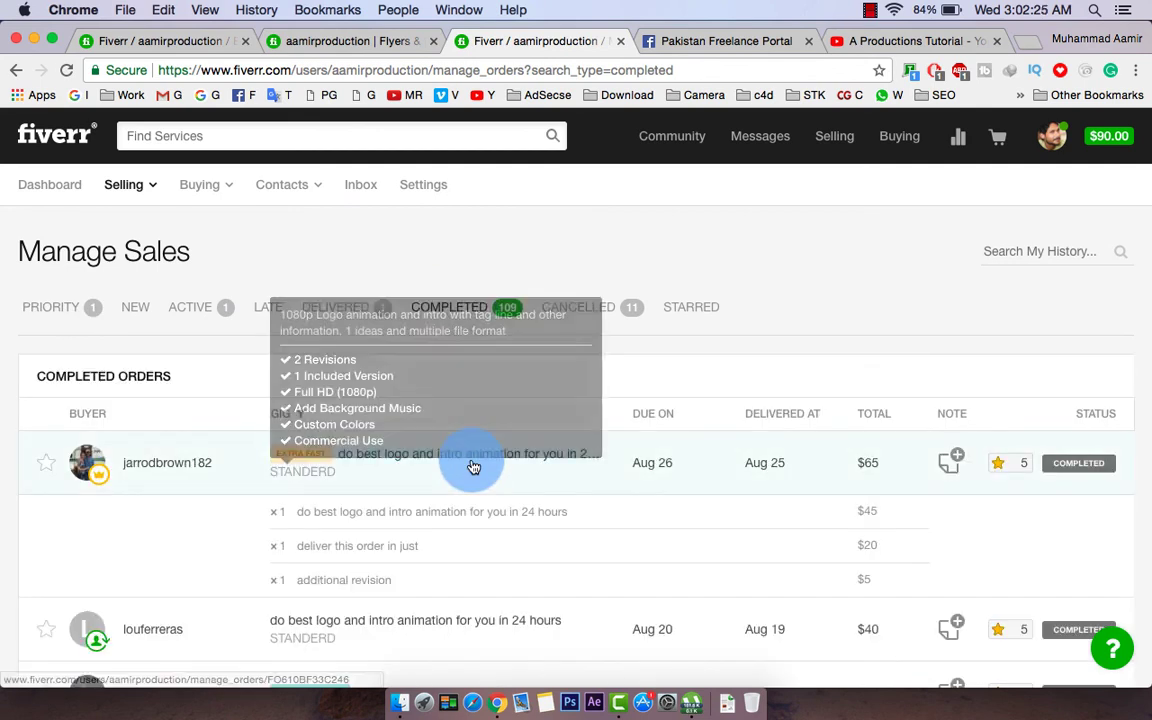
left_click(474, 463)
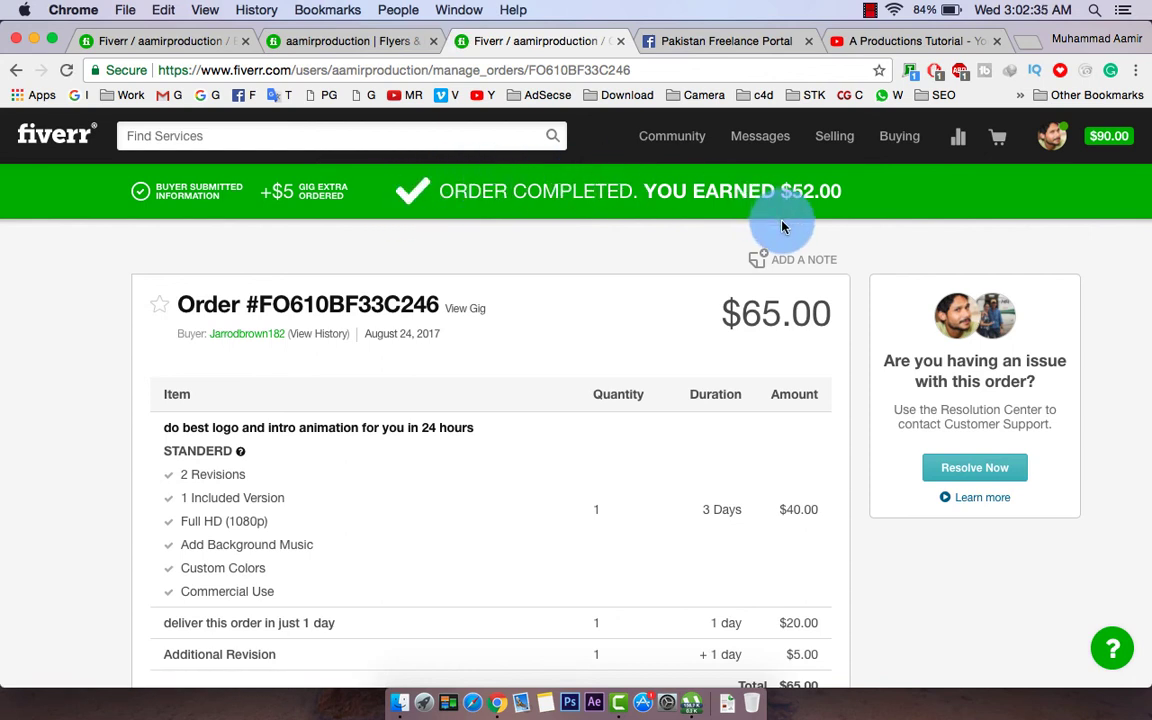
double_click(759, 306)
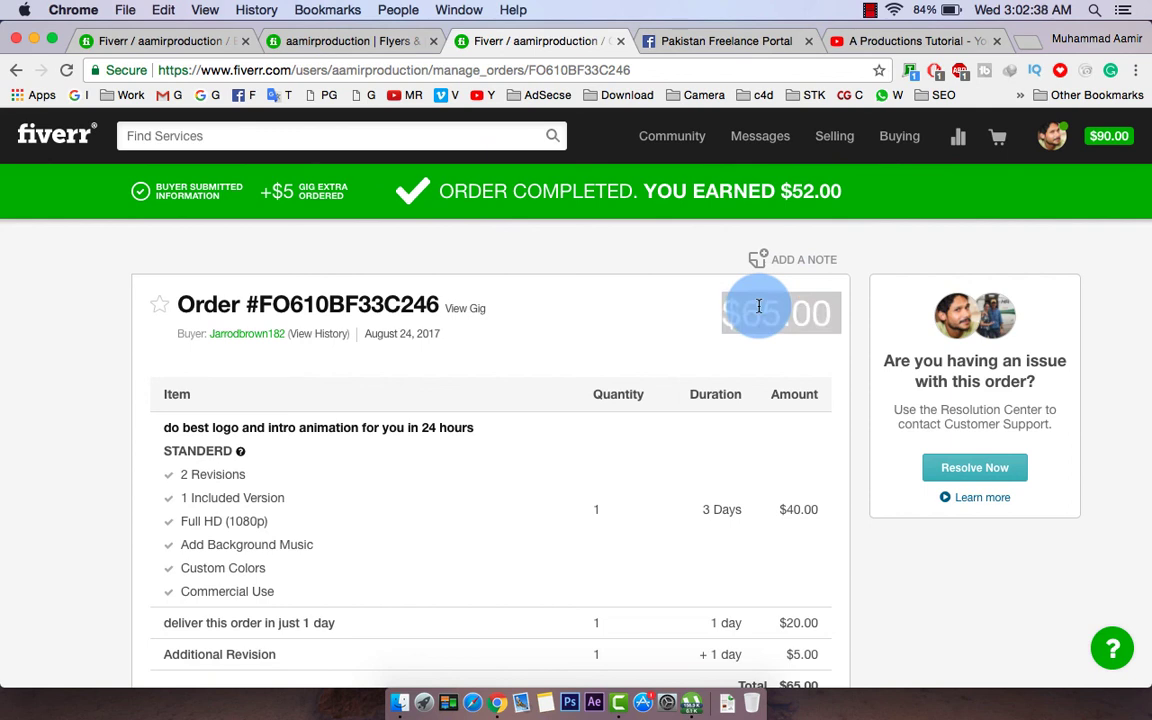
triple_click(805, 192)
left_click(770, 290)
left_click(562, 390)
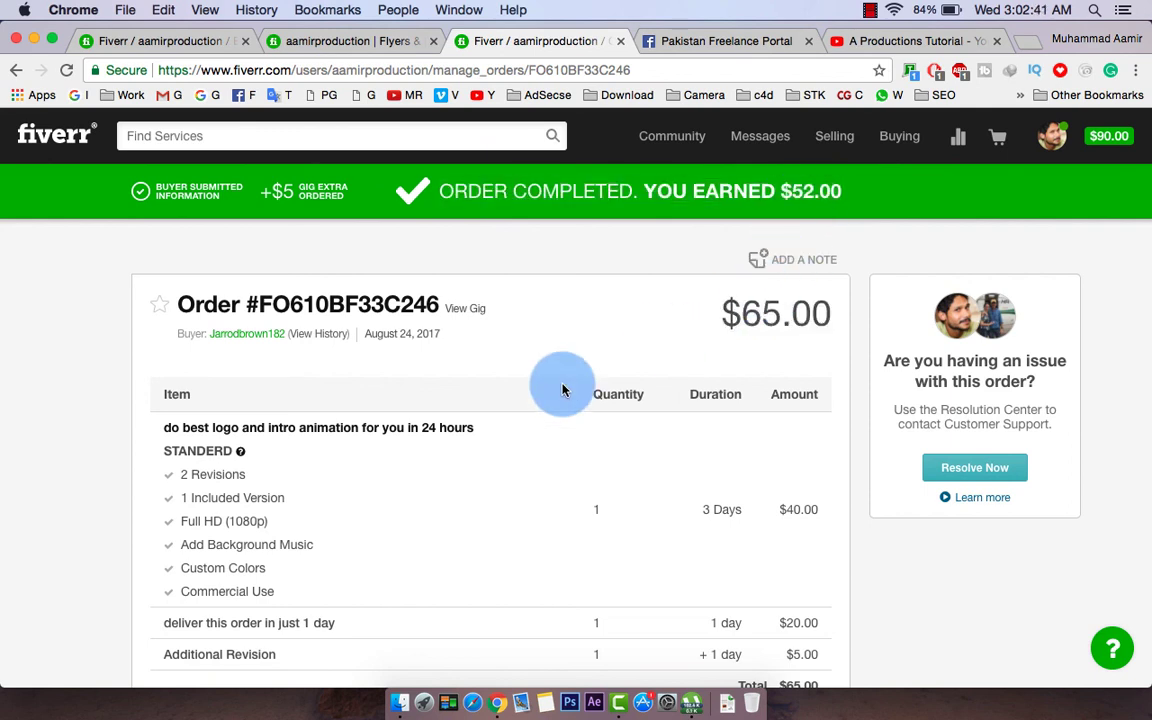
Scroll through the order's delivery and read the buyer's five-star review
scroll(562, 390, "down", 3)
scroll(562, 390, "down", 5)
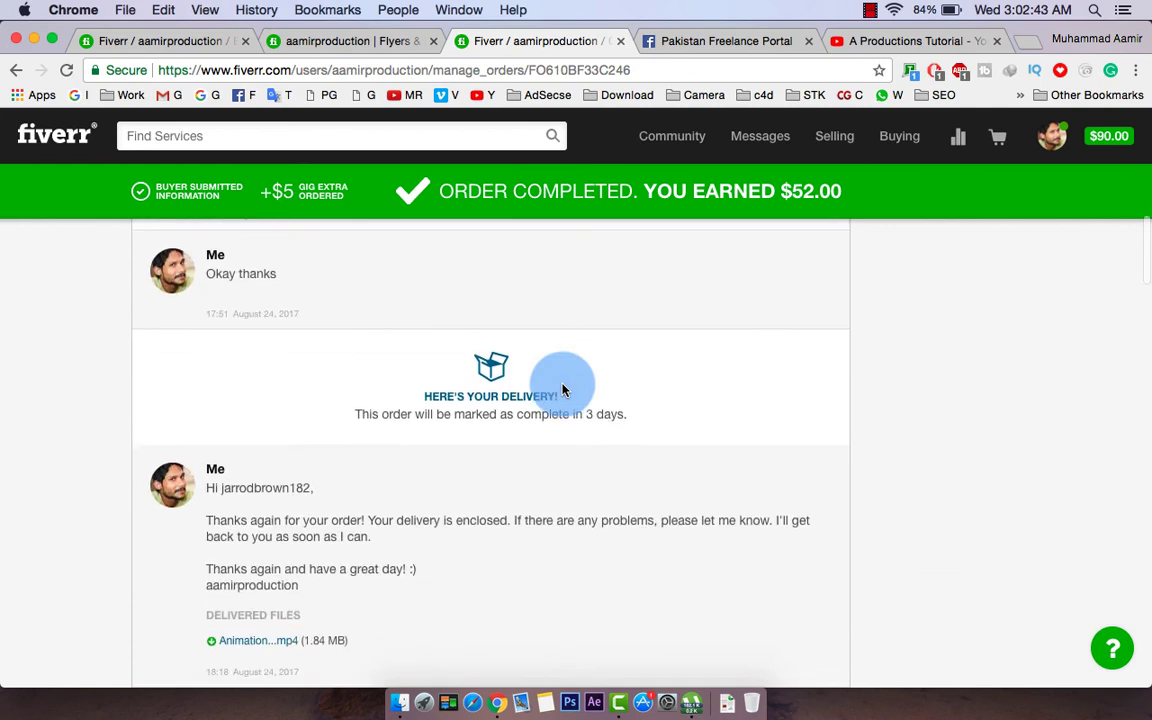
scroll(562, 390, "down", 5)
scroll(562, 390, "down", 10)
scroll(562, 390, "up", 3)
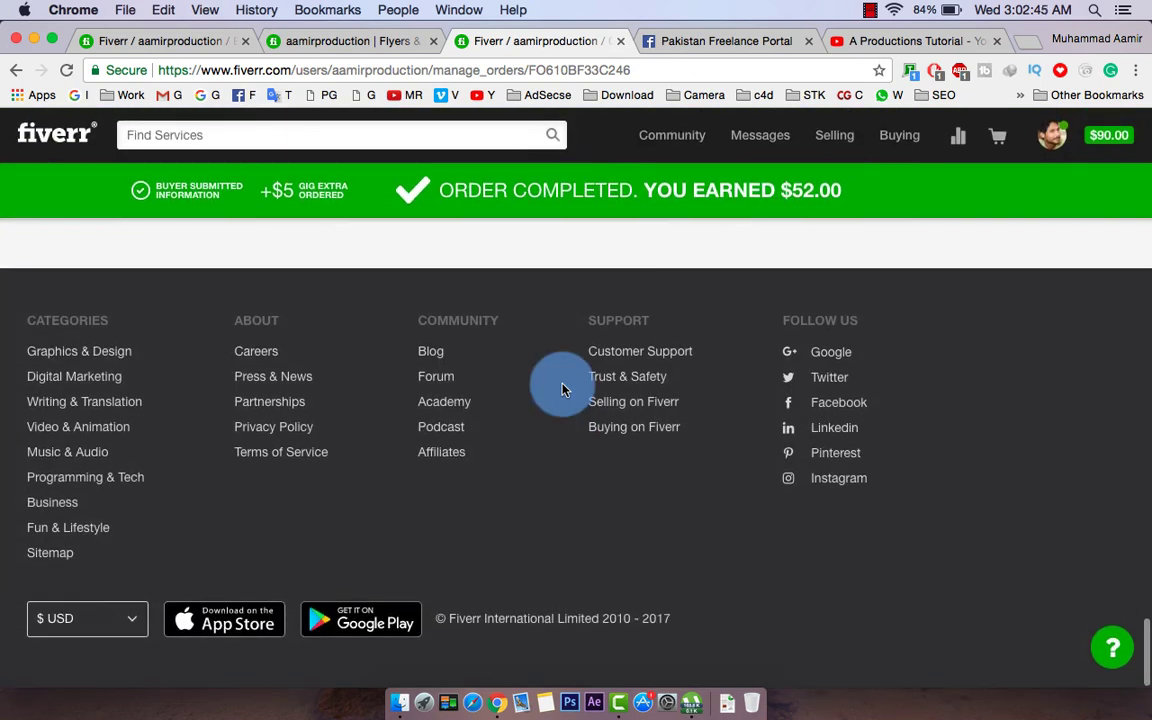
scroll(562, 390, "up", 2)
scroll(562, 388, "up", 4)
scroll(566, 375, "up", 2)
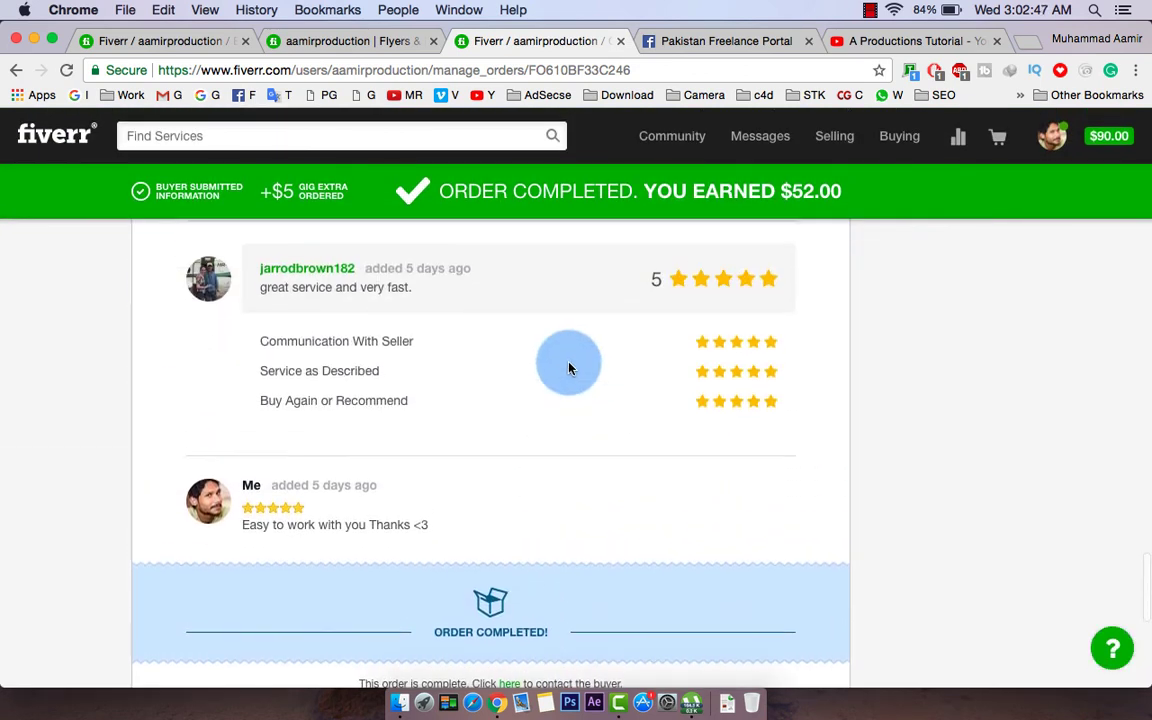
triple_click(378, 288)
left_click(415, 318)
scroll(506, 388, "down", 2)
scroll(506, 388, "up", 4)
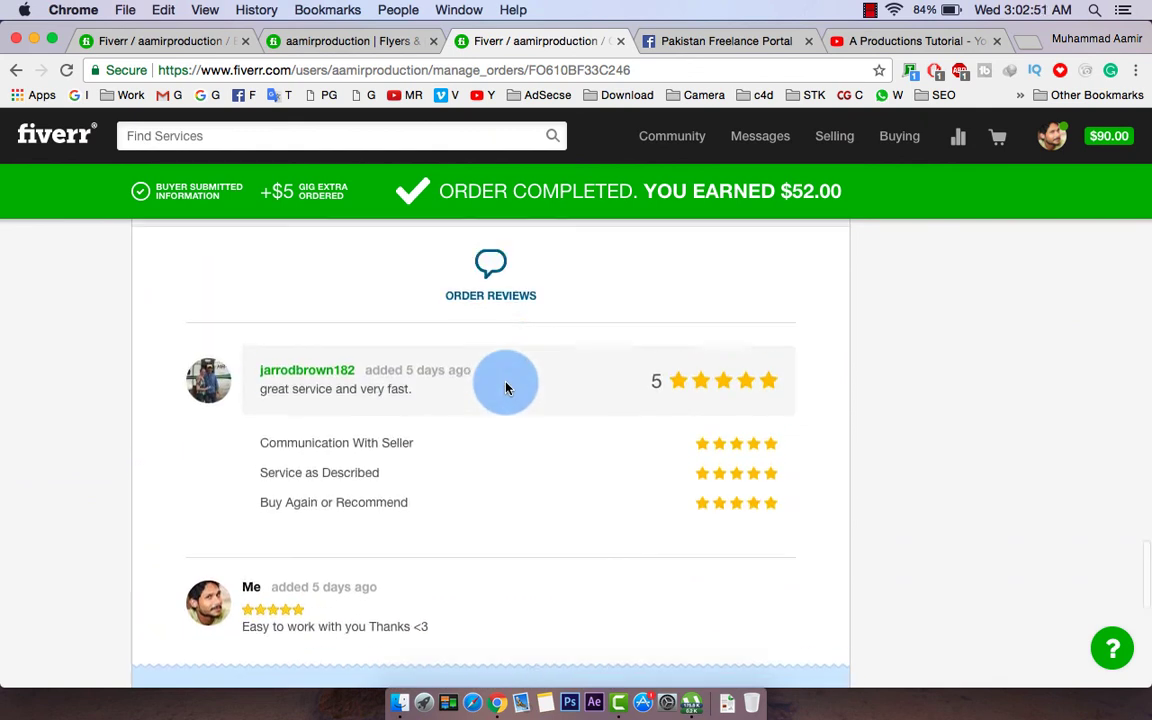
scroll(506, 388, "up", 2)
scroll(506, 388, "up", 3)
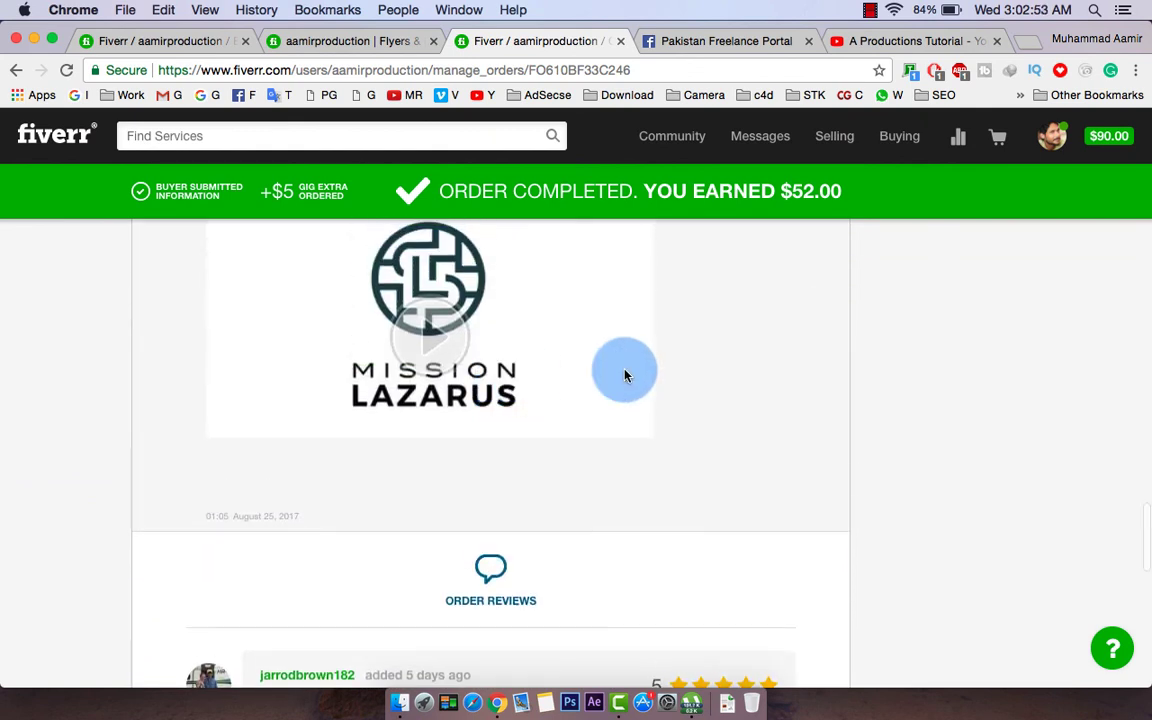
scroll(783, 444, "down", 5)
scroll(783, 444, "down", 2)
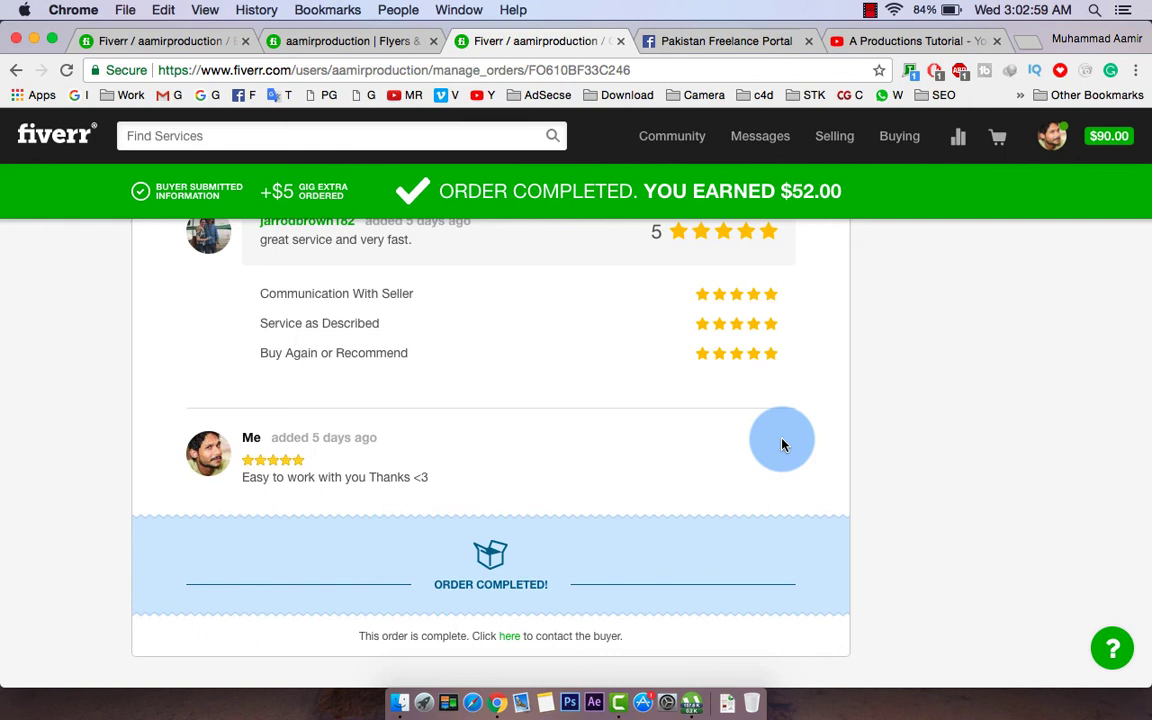
scroll(783, 444, "up", 10)
scroll(783, 444, "up", 5)
scroll(783, 444, "up", 5)
scroll(783, 444, "up", 10)
scroll(783, 444, "up", 2)
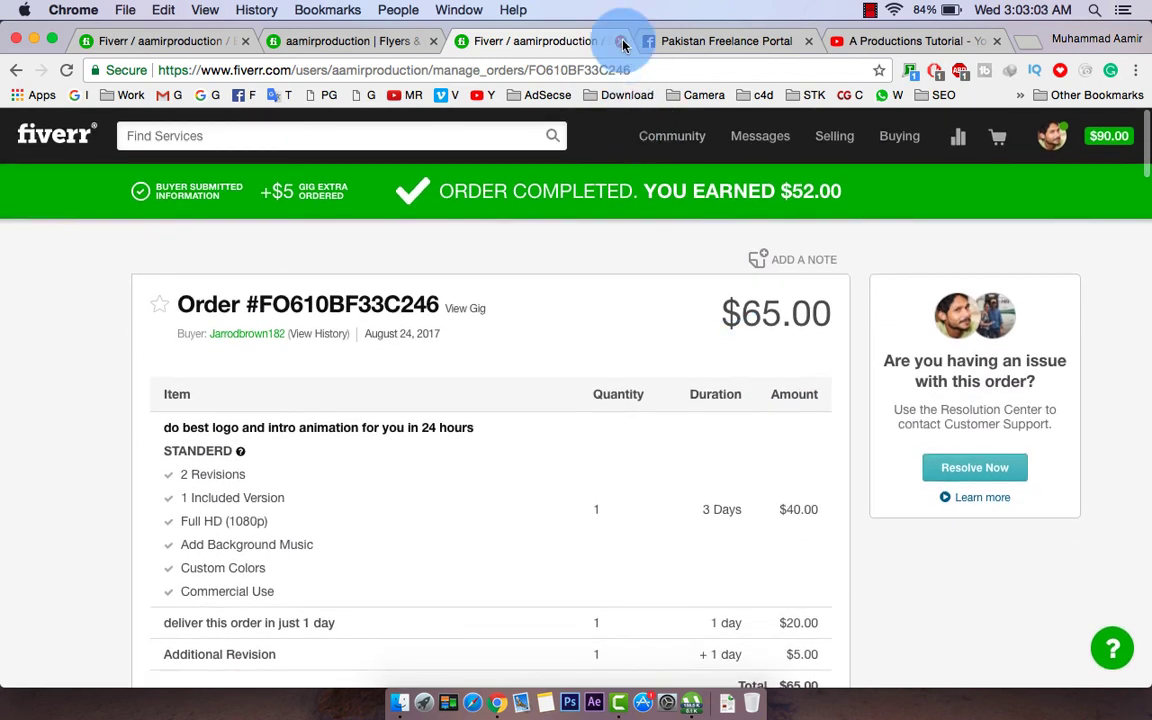
Close the completed order tab and show recent notifications on the seller profile
left_click(621, 42)
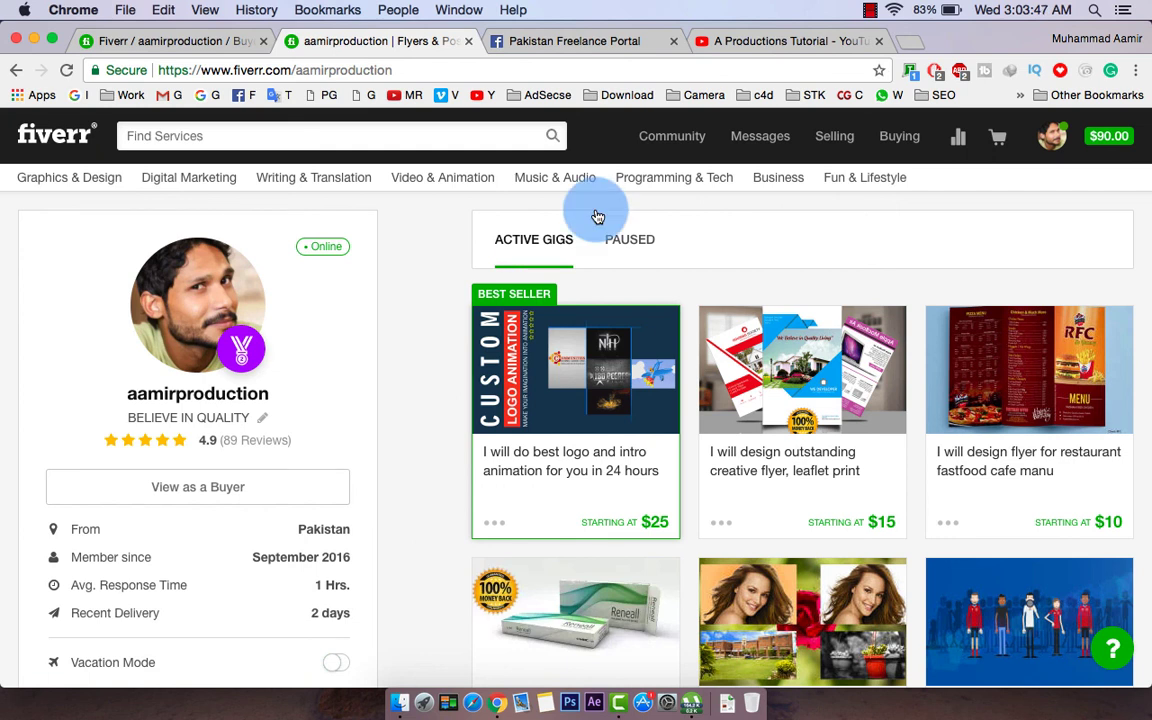
left_click(746, 154)
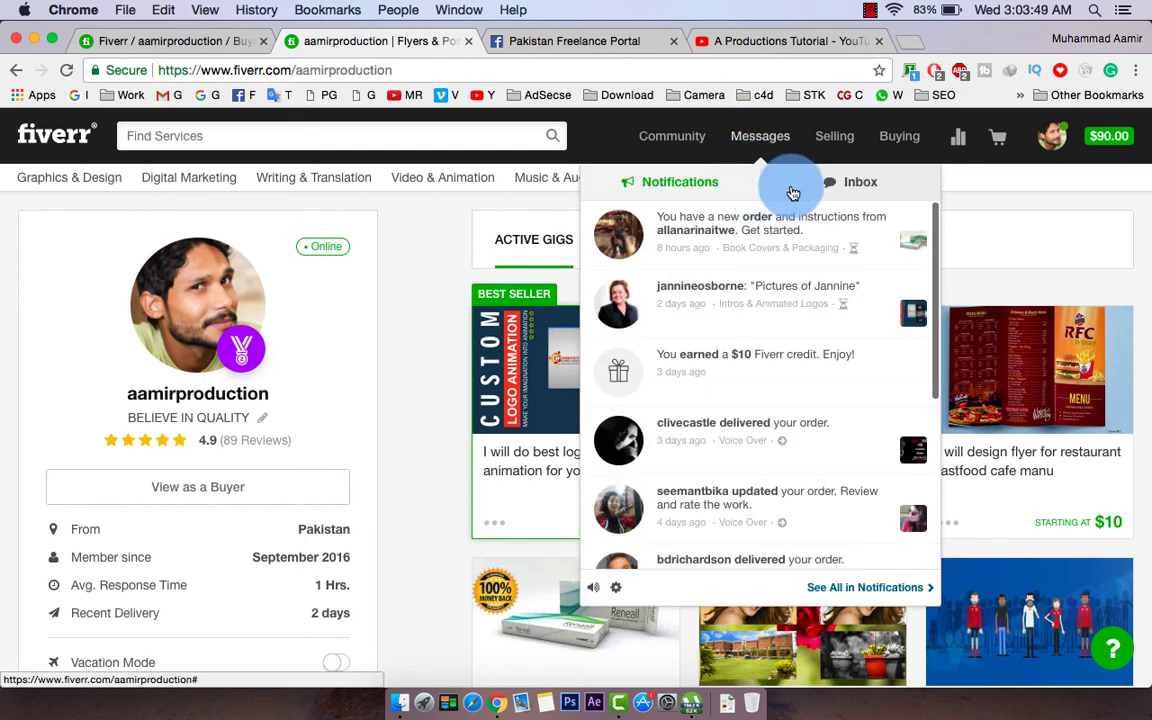
Open the $5 order buyer's inbox conversation and scroll up to the accepted custom offer
left_click(797, 191)
left_click(720, 308)
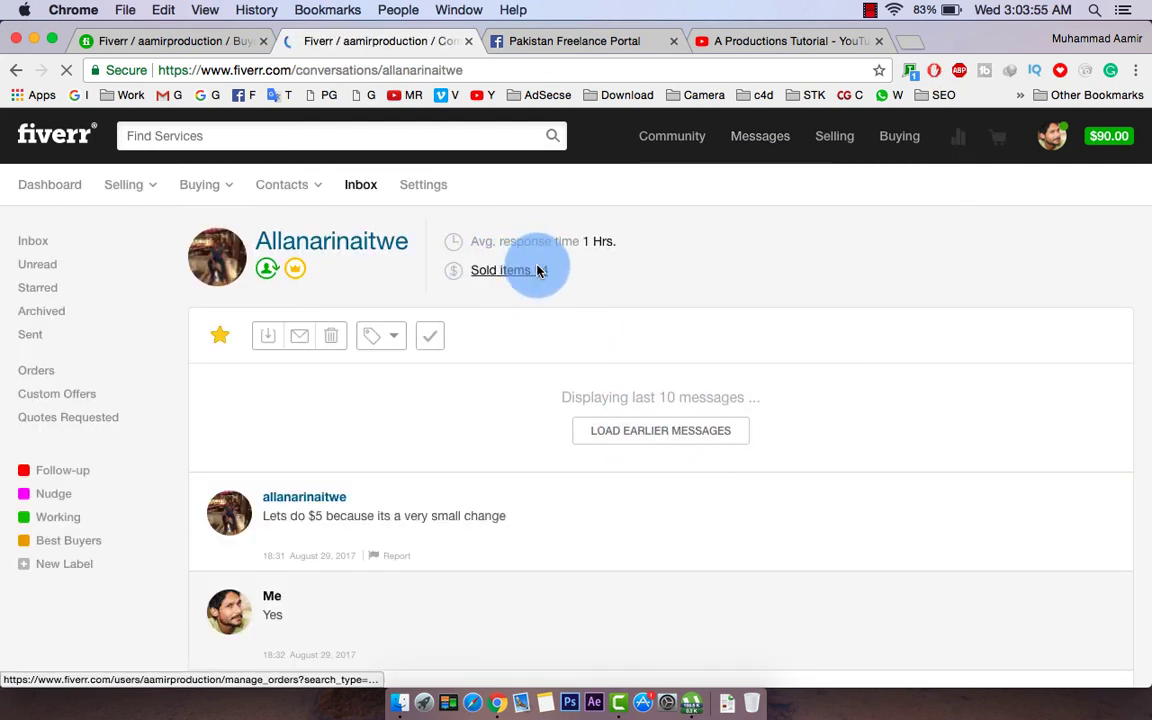
scroll(553, 273, "up", 5)
scroll(553, 273, "up", 5)
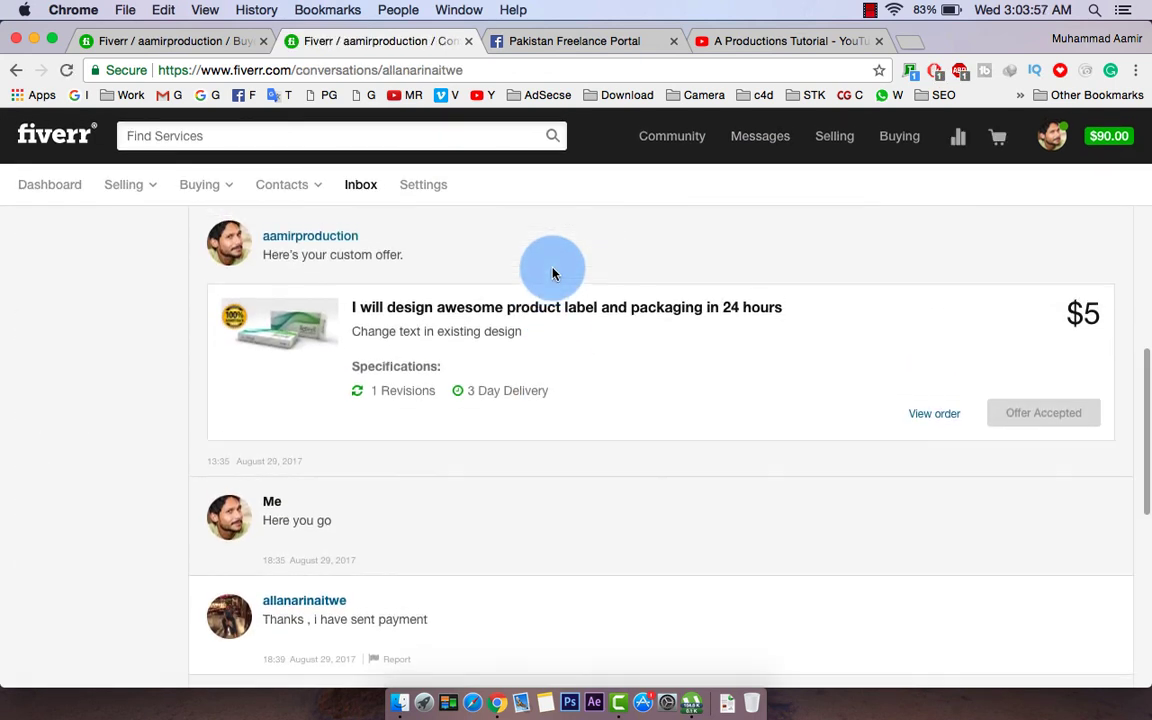
scroll(553, 273, "up", 5)
scroll(553, 273, "up", 5)
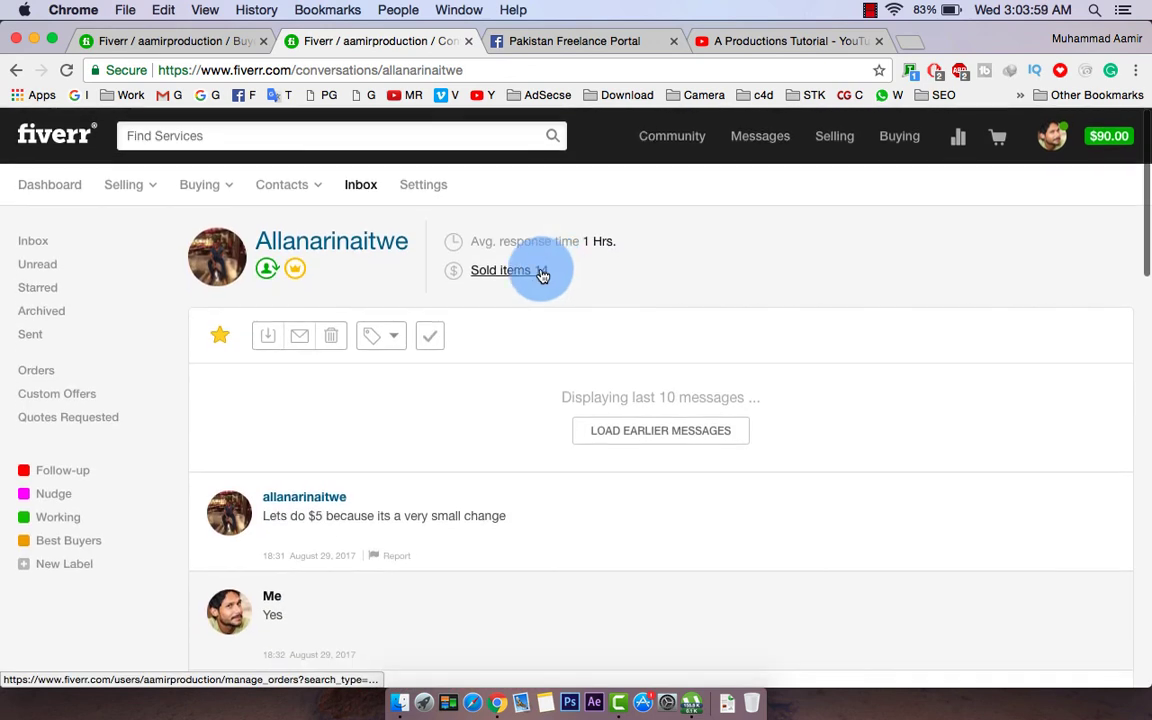
left_click(784, 138)
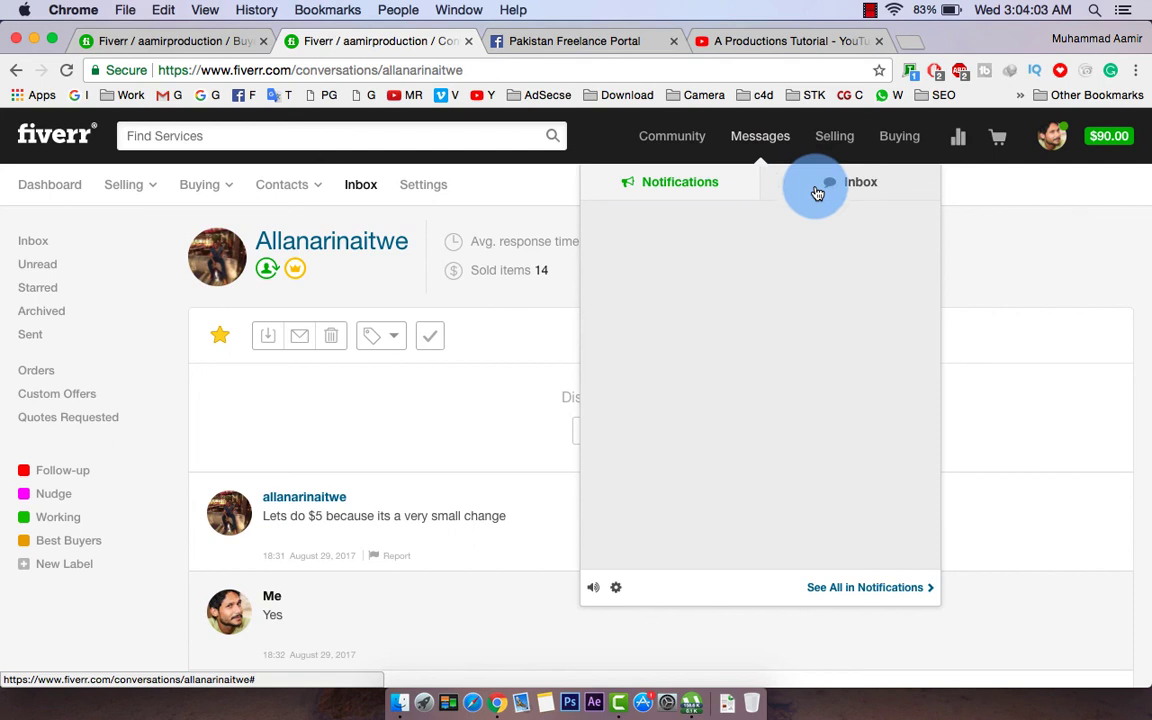
Scroll to the bottom of the inbox conversation list, then dismiss it to return to the buyer's chat
left_click(817, 193)
scroll(759, 380, "down", 3)
scroll(759, 391, "down", 3)
scroll(759, 391, "down", 3)
scroll(759, 391, "down", 3)
scroll(759, 391, "down", 2)
scroll(759, 391, "down", 3)
scroll(759, 391, "down", 2)
scroll(759, 391, "down", 3)
scroll(759, 391, "down", 1)
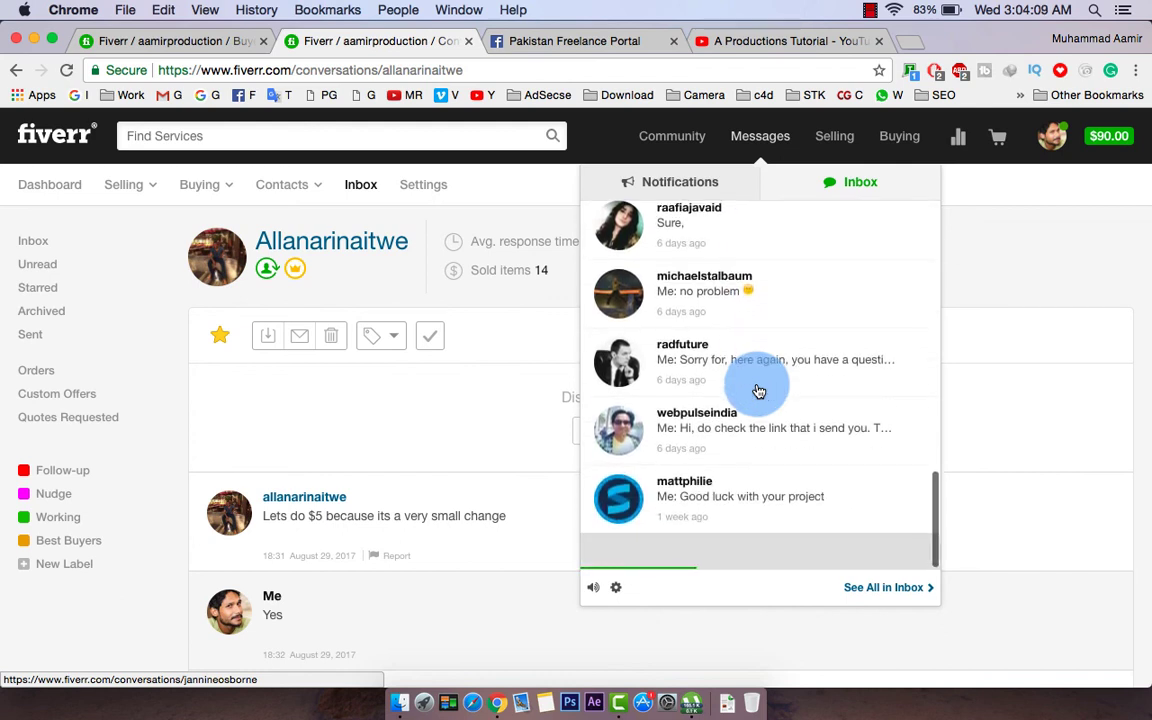
scroll(759, 391, "down", 1)
scroll(759, 391, "down", 3)
scroll(759, 391, "down", 3)
scroll(759, 391, "down", 1)
scroll(759, 391, "down", 2)
scroll(759, 391, "down", 2)
scroll(759, 391, "down", 2)
scroll(759, 391, "down", 2)
scroll(759, 391, "down", 3)
scroll(759, 391, "down", 1)
scroll(759, 391, "down", 2)
scroll(759, 391, "down", 2)
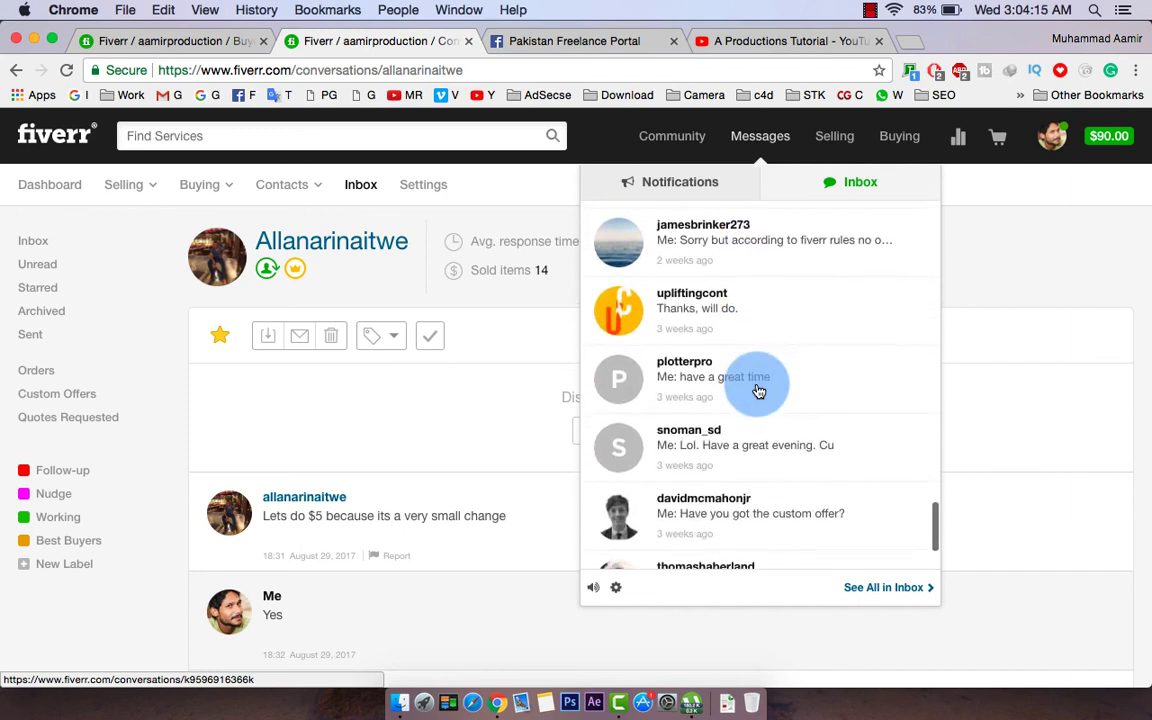
scroll(759, 391, "down", 1)
scroll(759, 391, "down", 1)
scroll(759, 391, "down", 1)
scroll(759, 391, "down", 2)
scroll(759, 391, "down", 3)
scroll(759, 391, "down", 1)
scroll(759, 391, "down", 2)
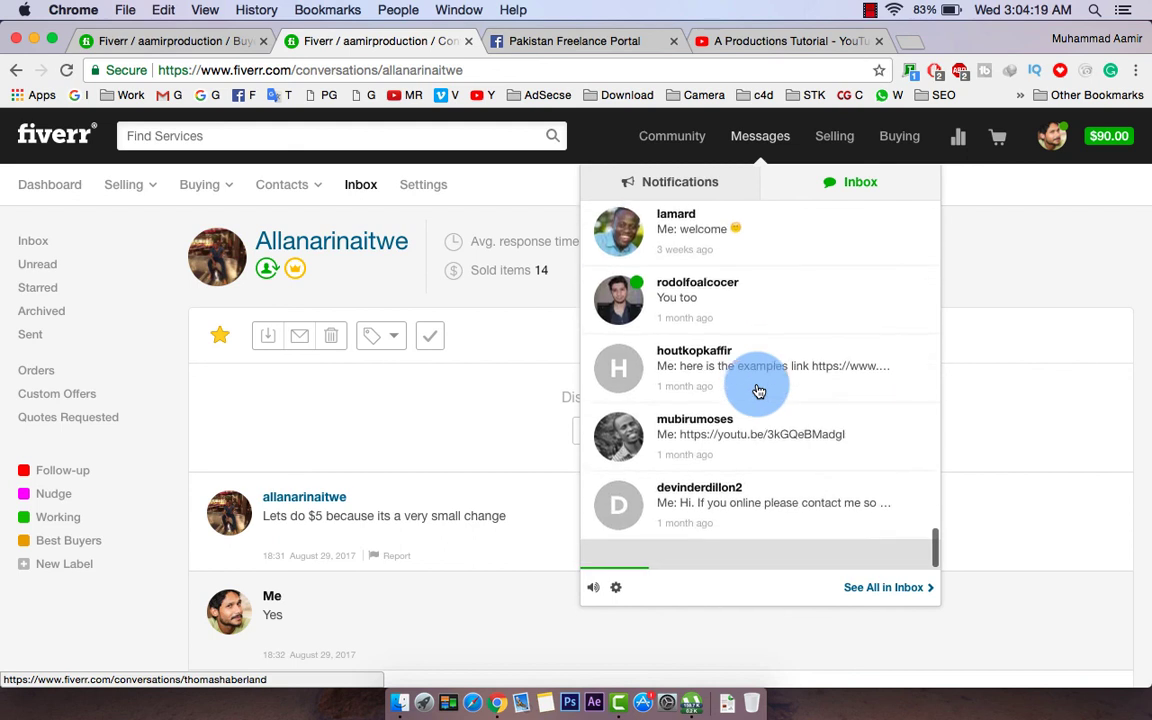
scroll(759, 391, "down", 2)
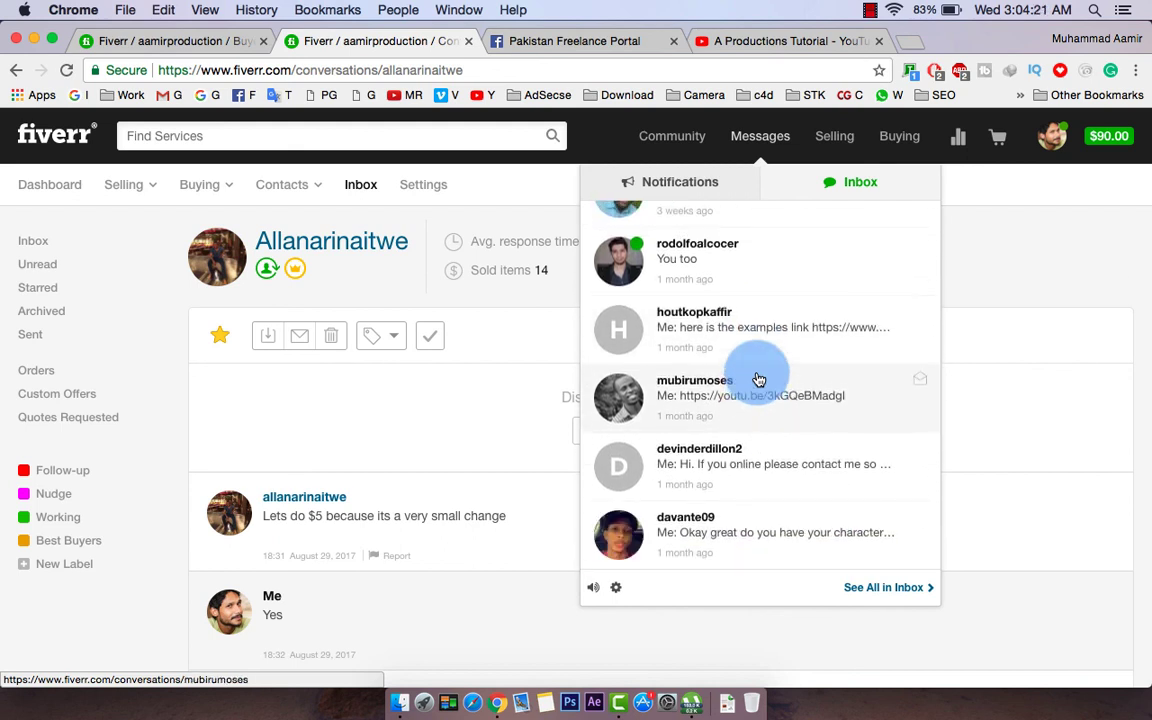
left_click(1039, 287)
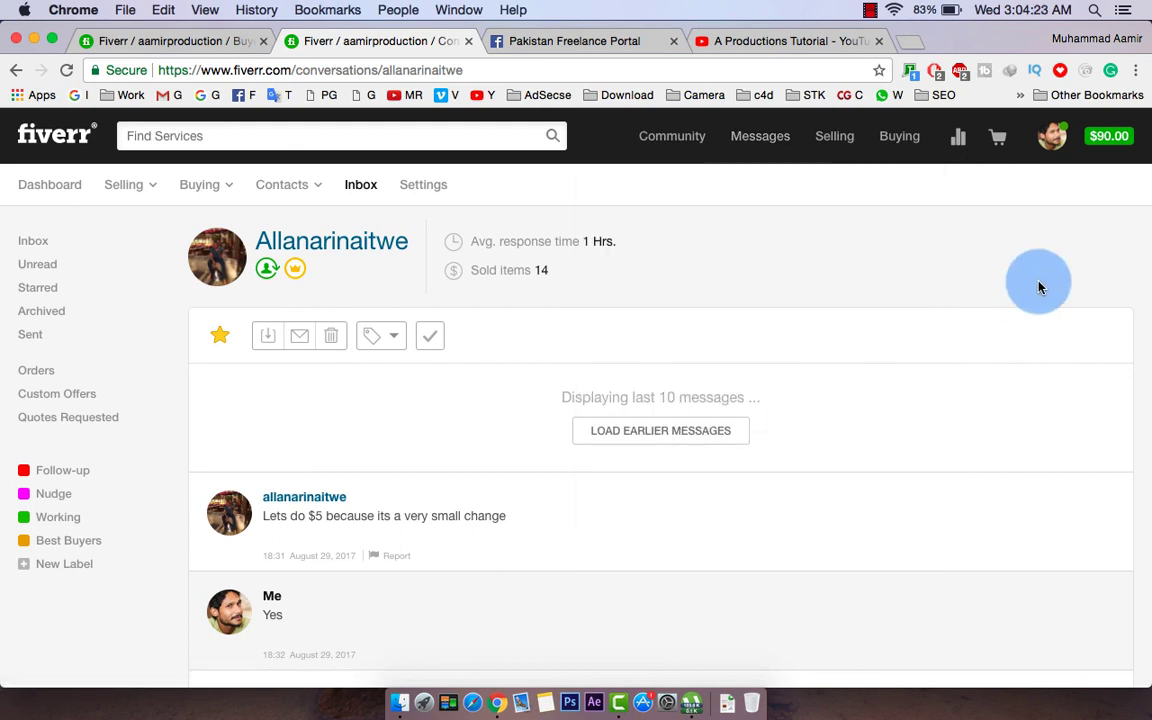